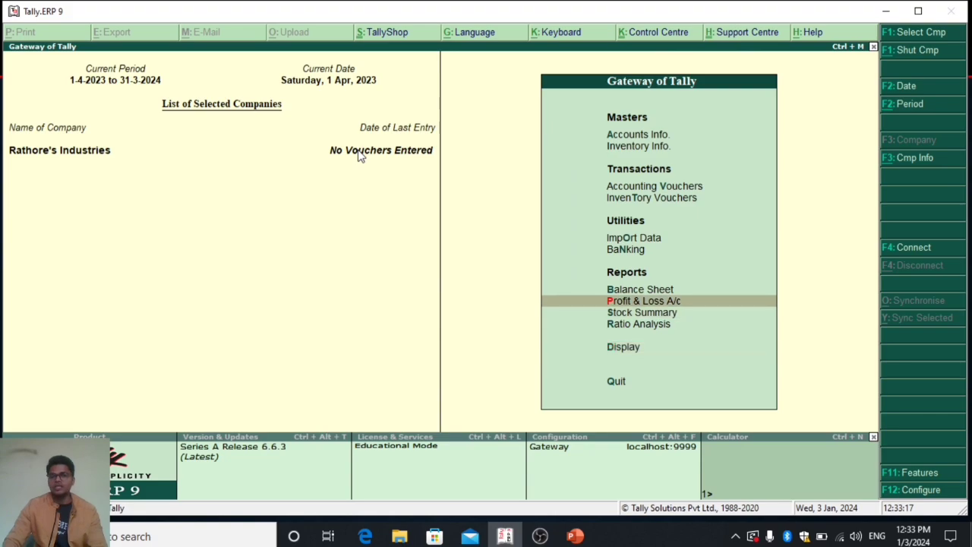
Open the ledger masters of the company's accounts information.
key("Return")
key("Down")
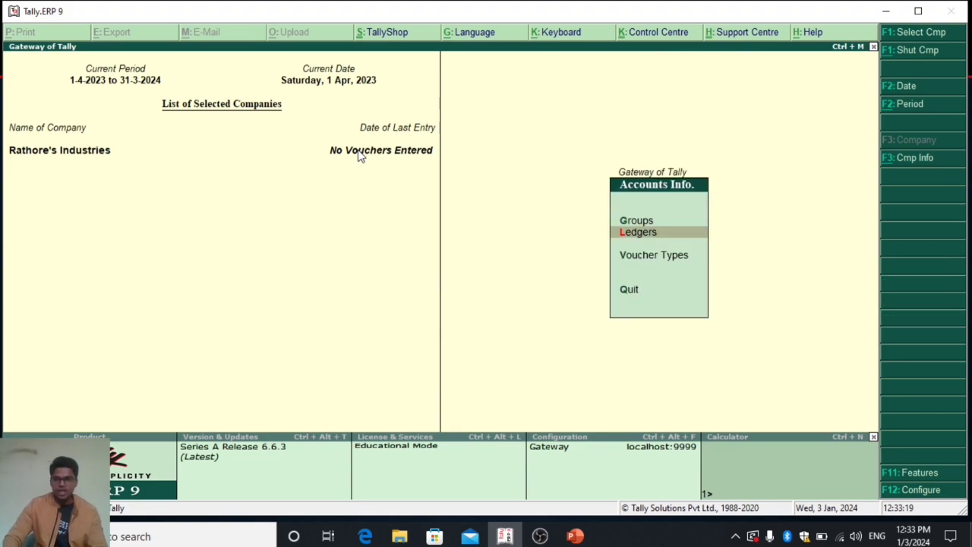
key("Return")
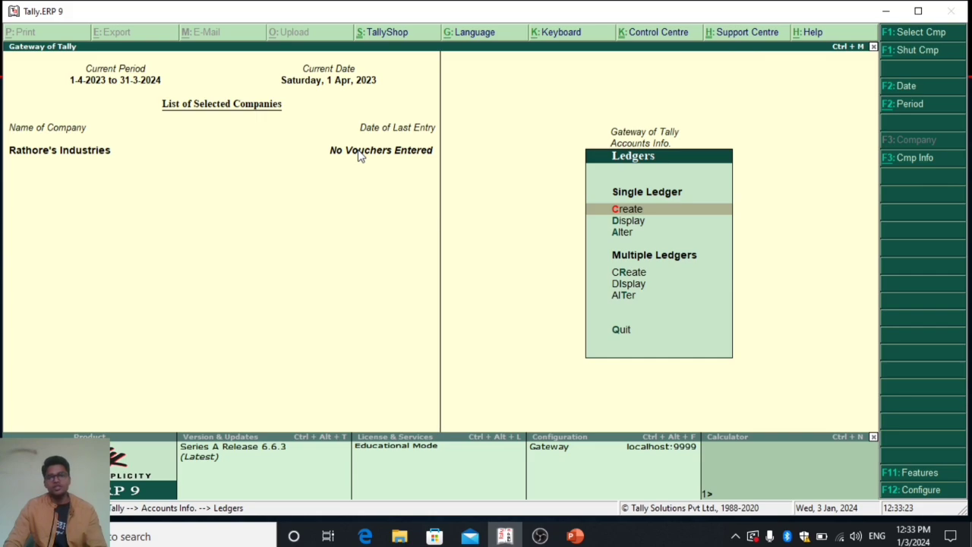
Look through the list of ledgers that already exist in the company.
key("Down")
key("Down")
key("Up")
key("Return")
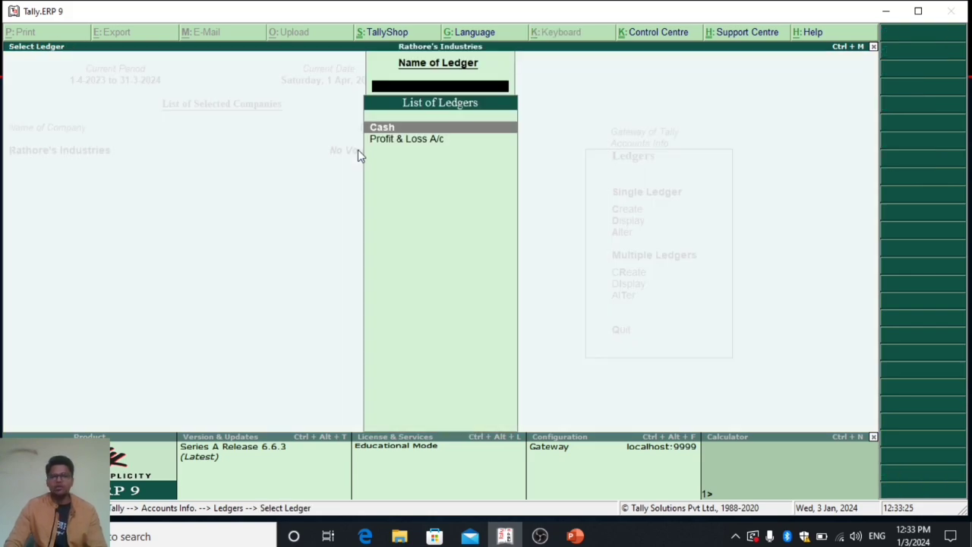
key("Escape")
Start a single new ledger named as the proprietor's capital account and place it under Capital Account.
key("Up")
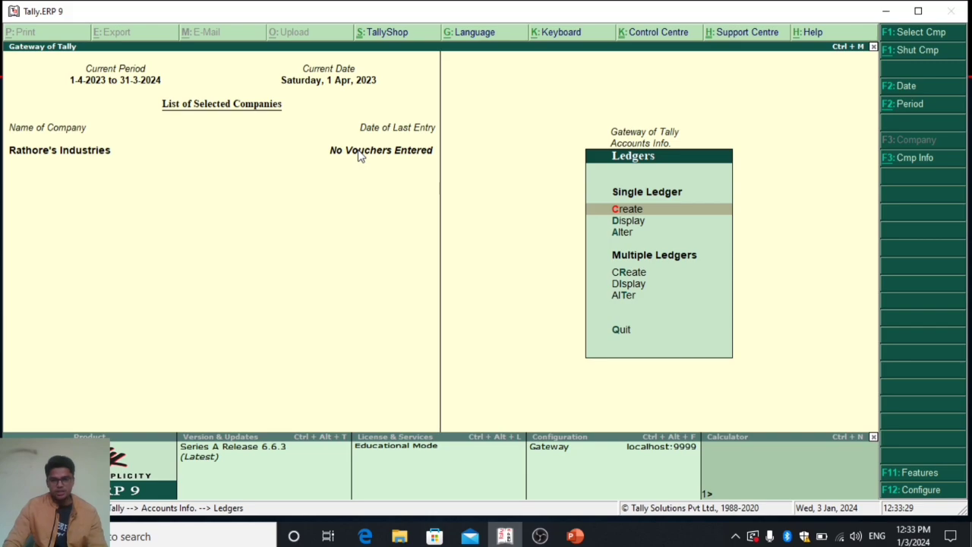
key("Return")
type("R")
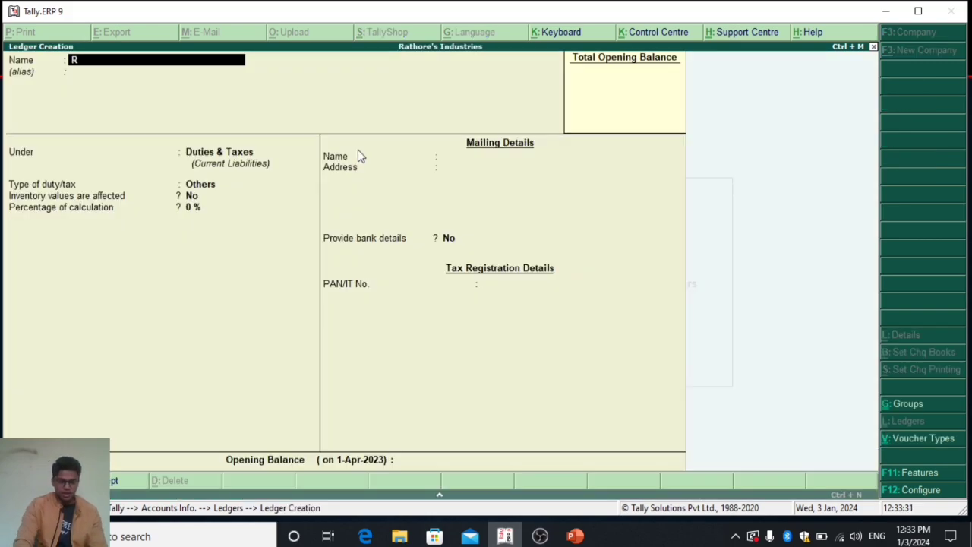
type("athor")
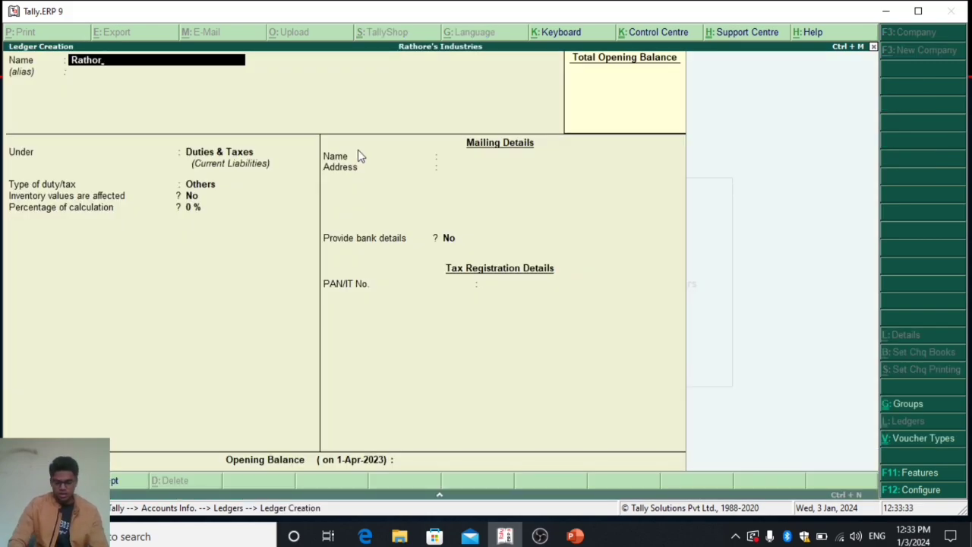
type("'s Capita")
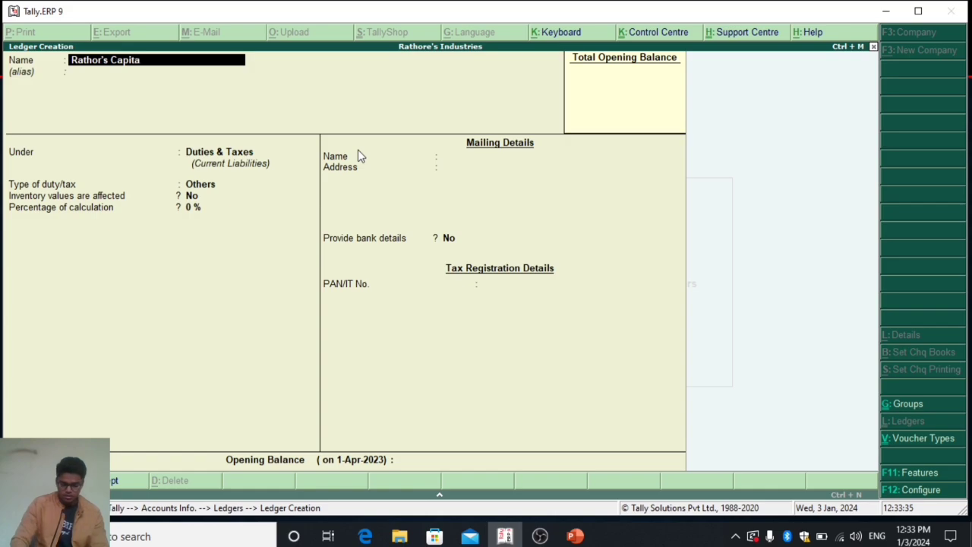
type("l A/c")
key("Return")
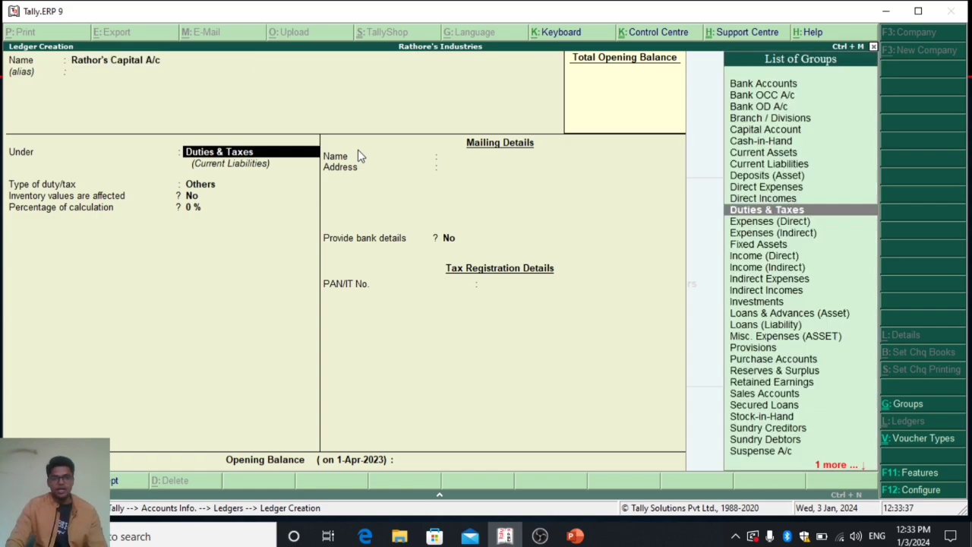
type("Ca")
key("Down")
key("Return")
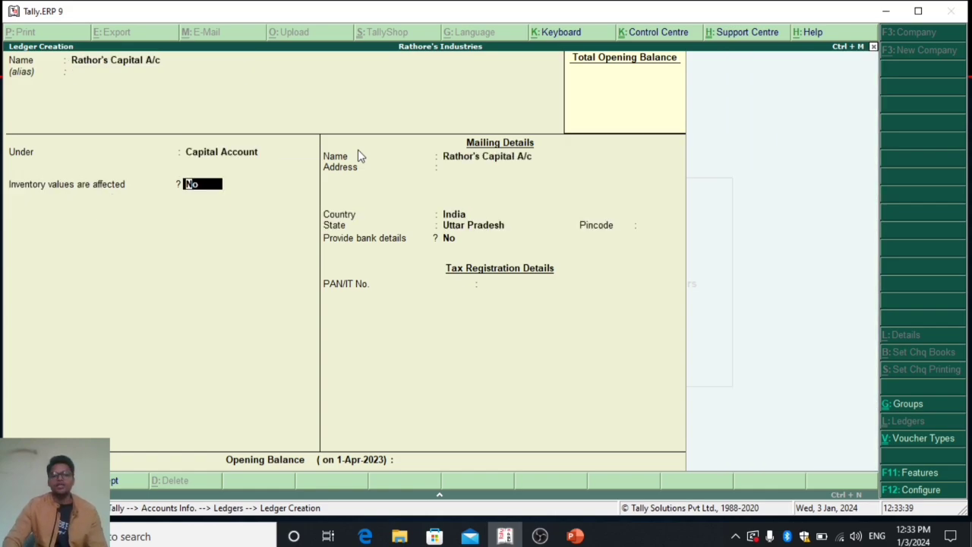
Keep the default inventory, mailing, bank and tax details, save the capital ledger and leave ledger creation.
key("Return")
key("Return")
key("Return")
key("Return")
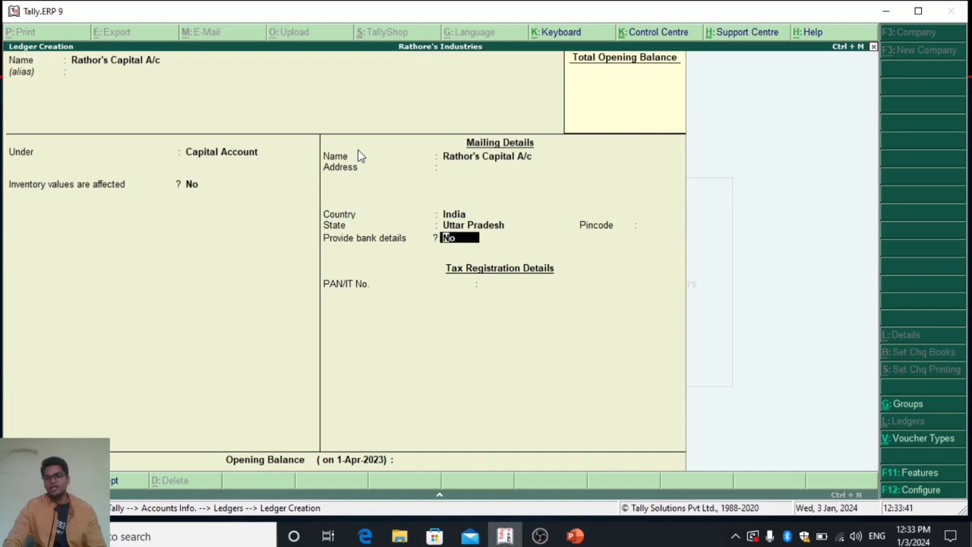
key("Return")
key("Return")
key("Return")
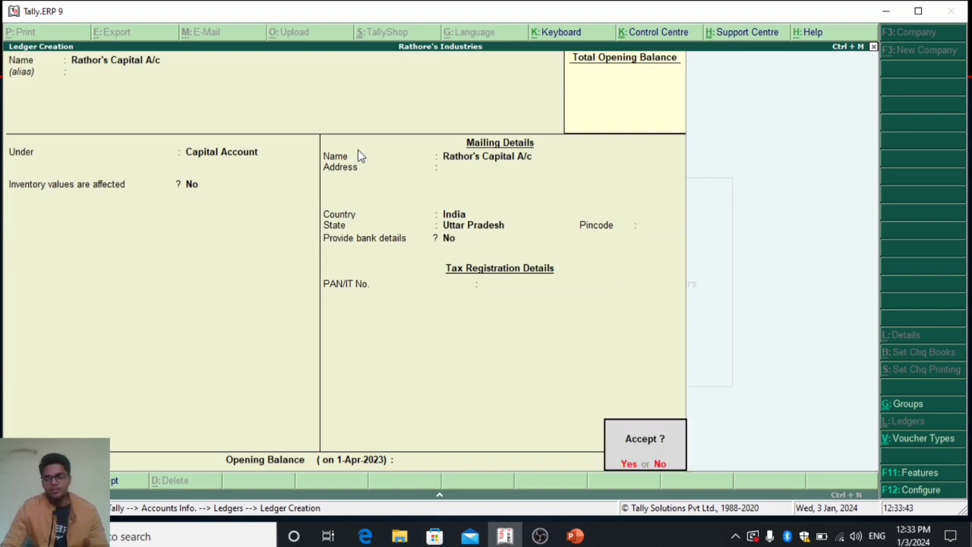
left_click(357, 150)
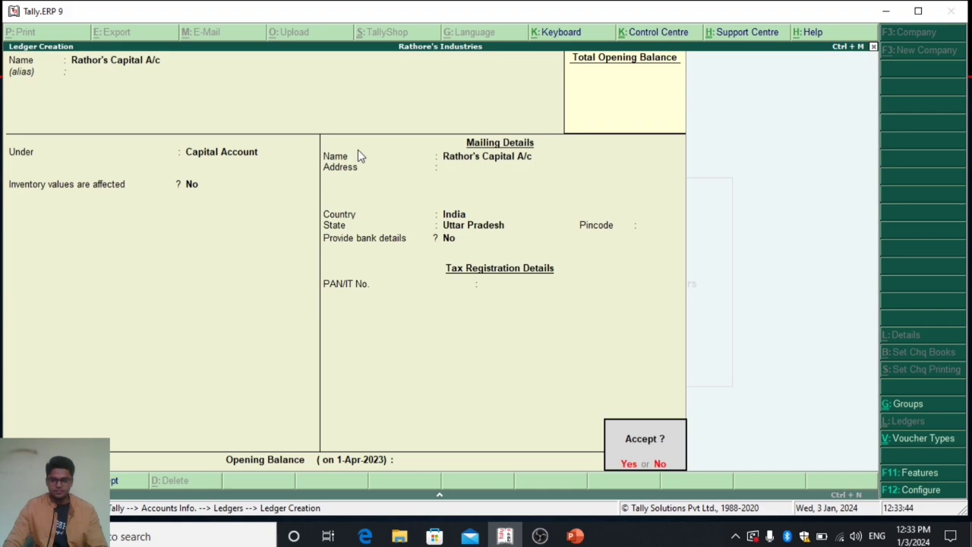
key("Return")
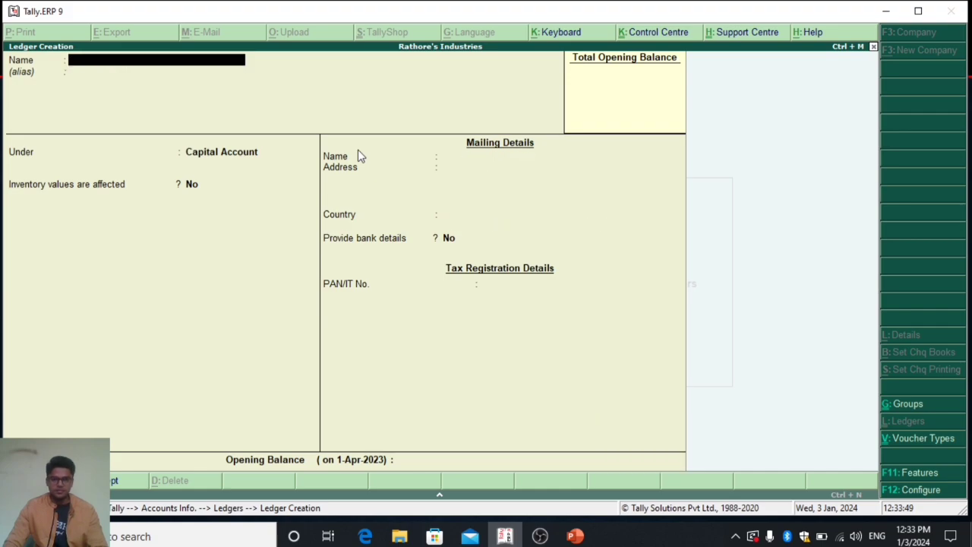
key("Escape")
key("Return")
key("Escape")
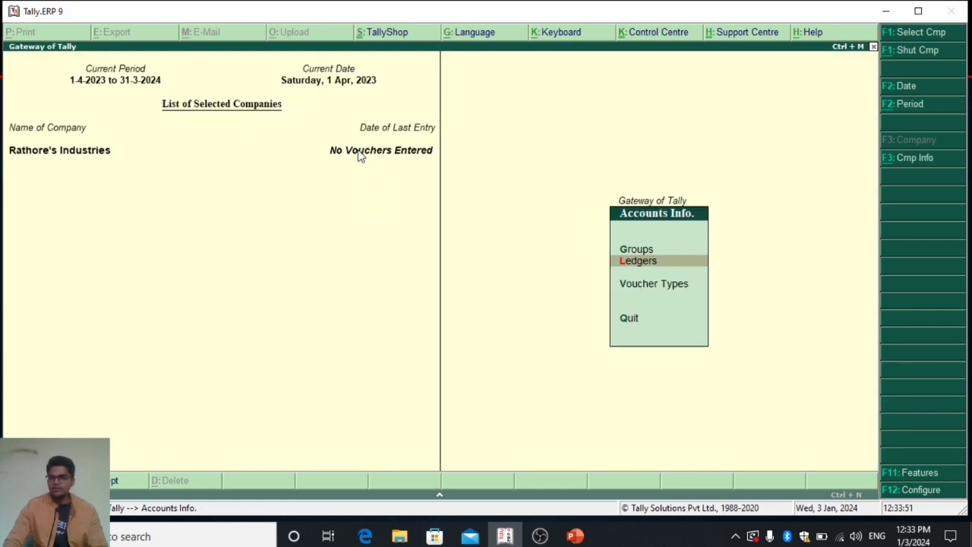
Start a receipt accounting voucher with Cash as its account.
key("Escape")
key("Down")
key("Down")
key("Return")
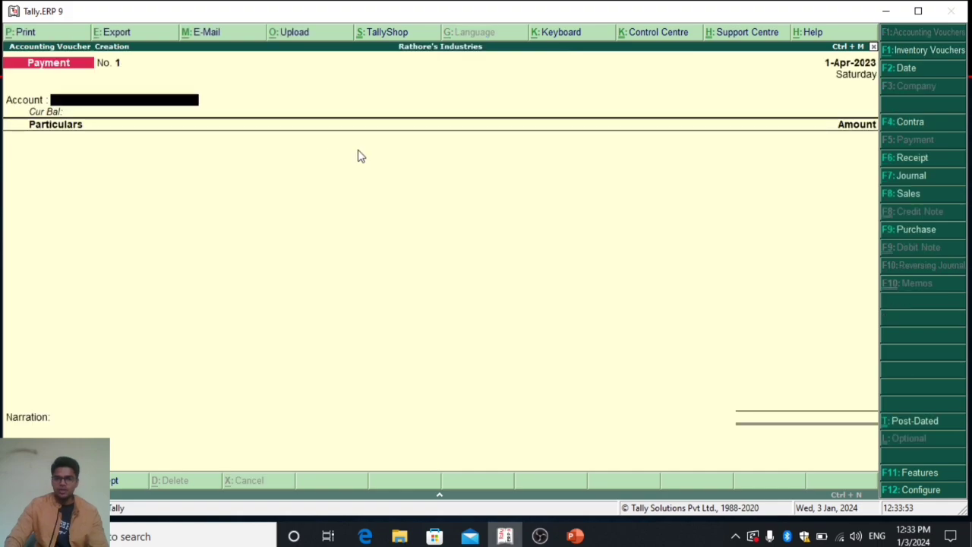
key("F6")
type("Ca")
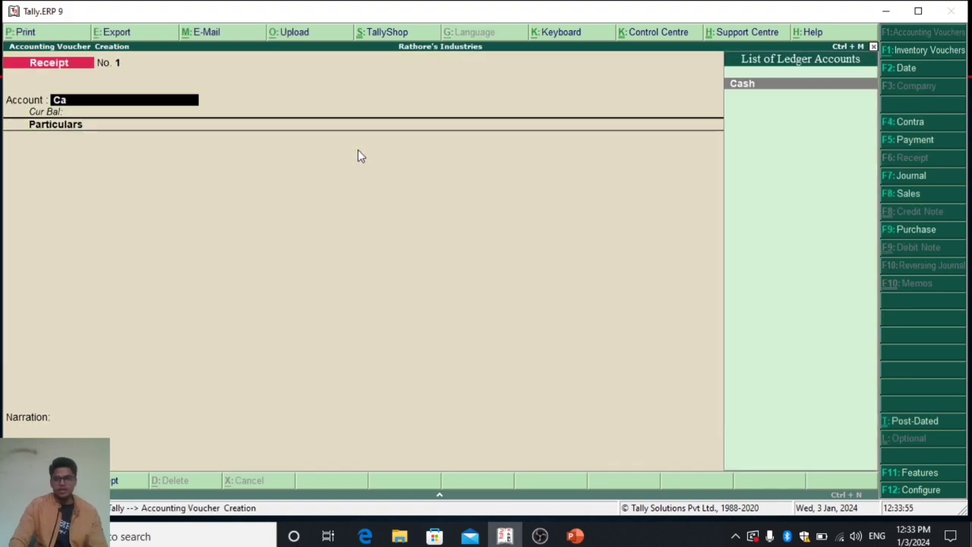
key("Return")
Enter the proprietor's capital ledger with an amount of 20,00,000 without narration, save the receipt and leave voucher entry.
type("Ra")
key("Return")
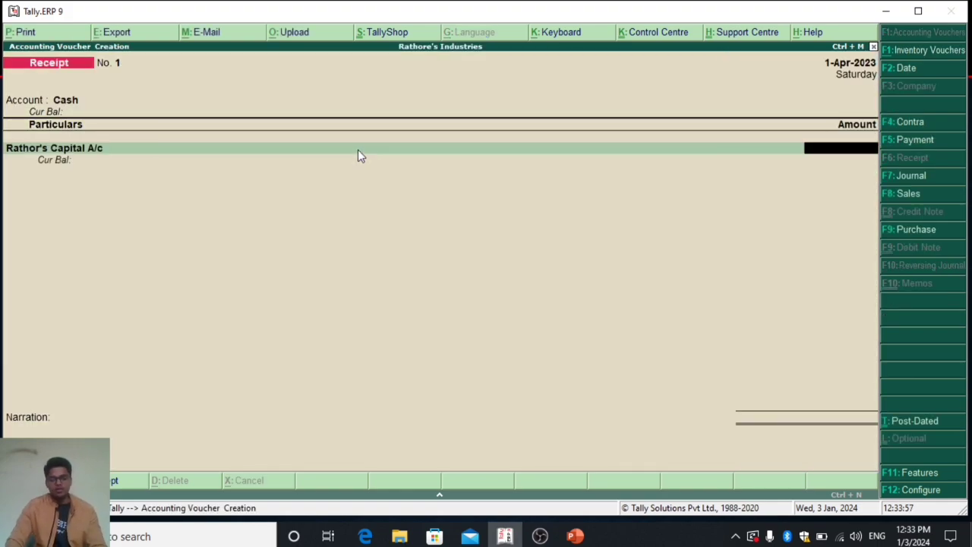
type("20,00,")
type("000000")
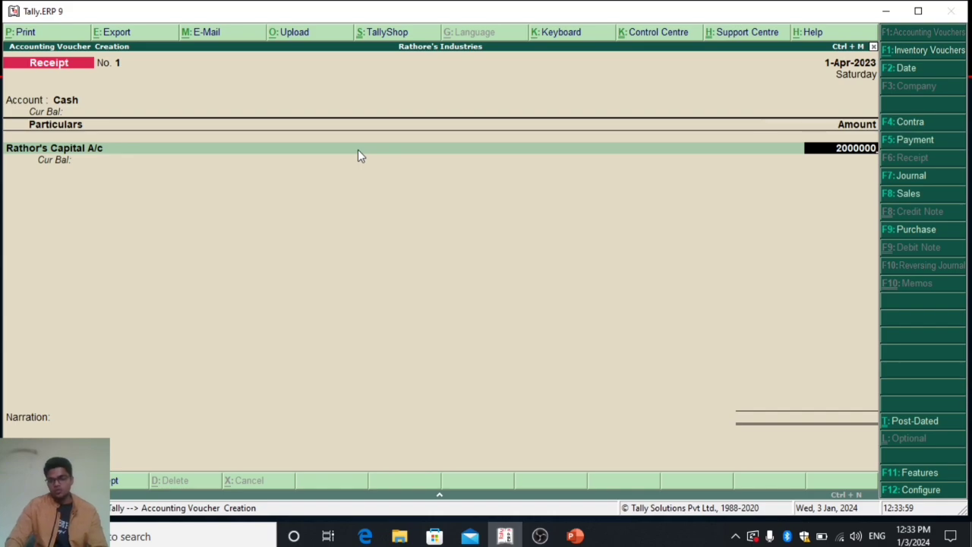
key("Return")
key("Return")
key("Return")
key("Return")
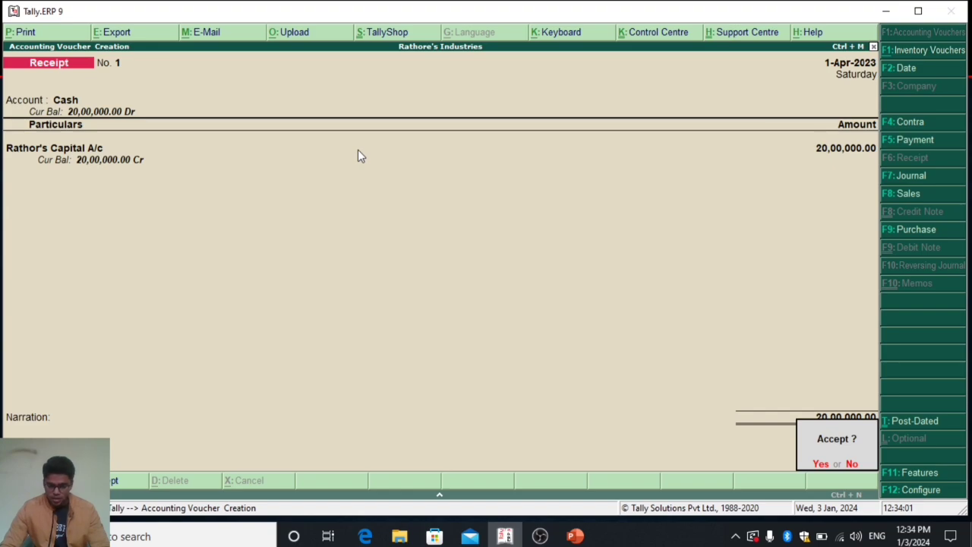
key("Return")
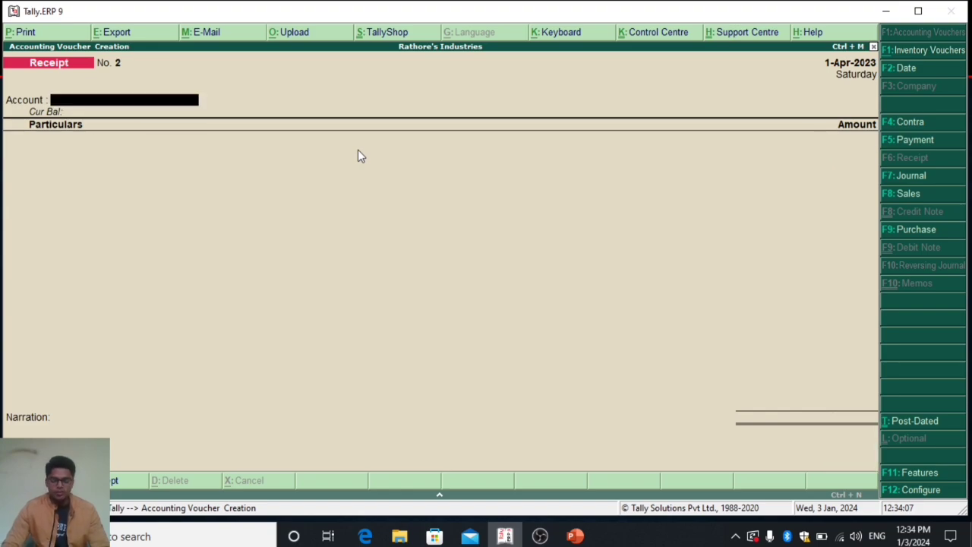
key("Escape")
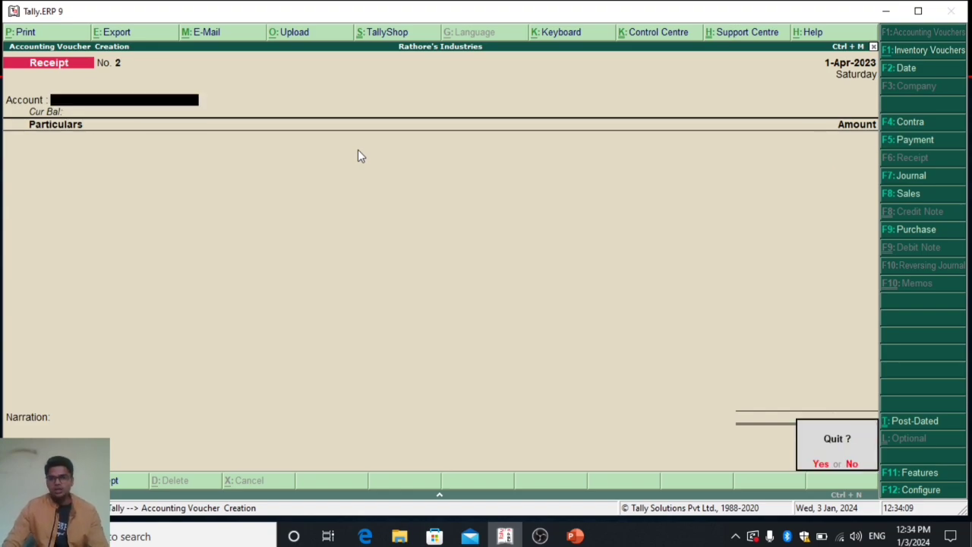
key("Return")
Create a stock group named Raw Materials under Primary, with quantities of items not added.
key("Up")
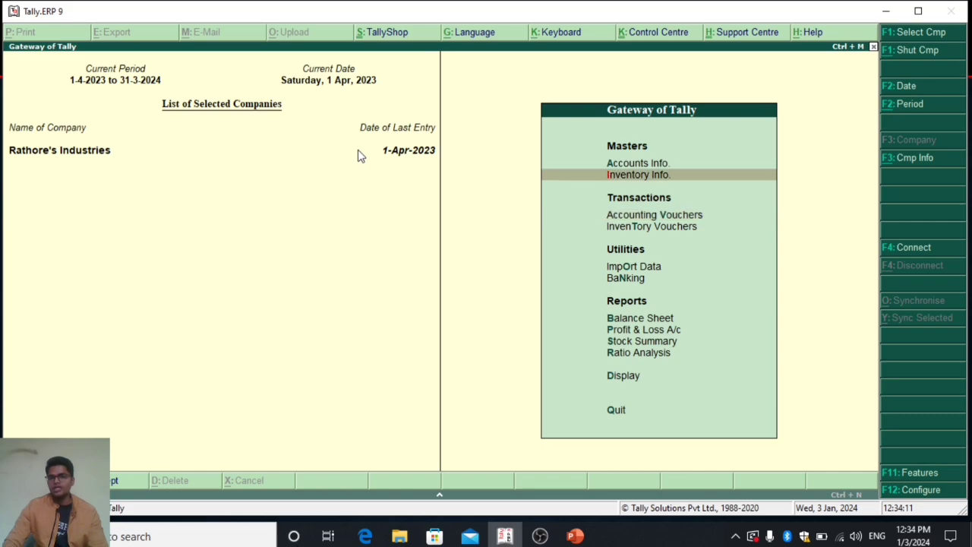
key("Return")
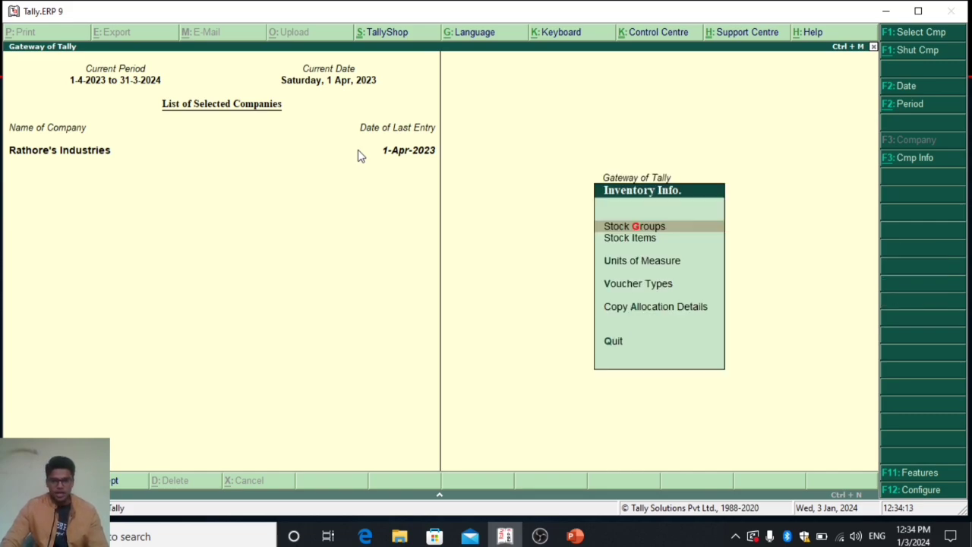
key("Return")
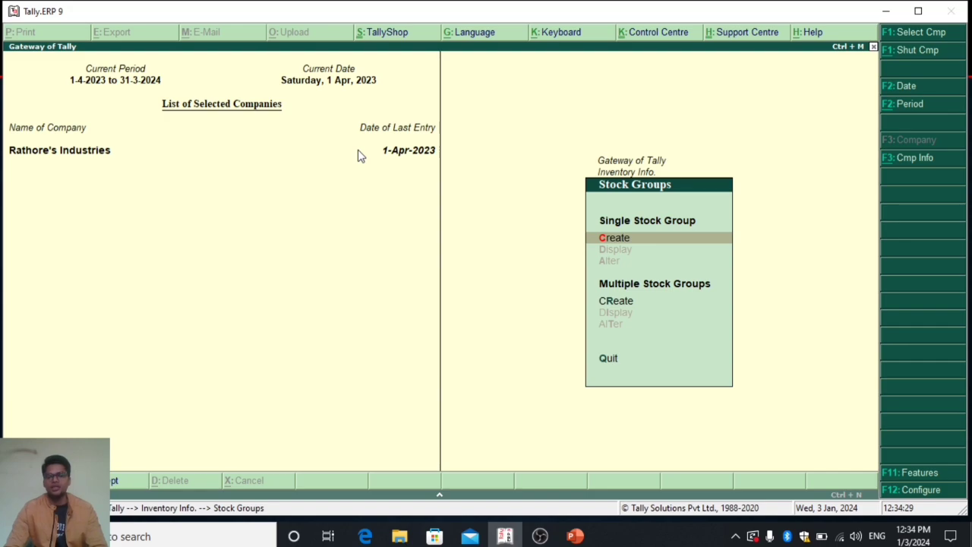
key("Return")
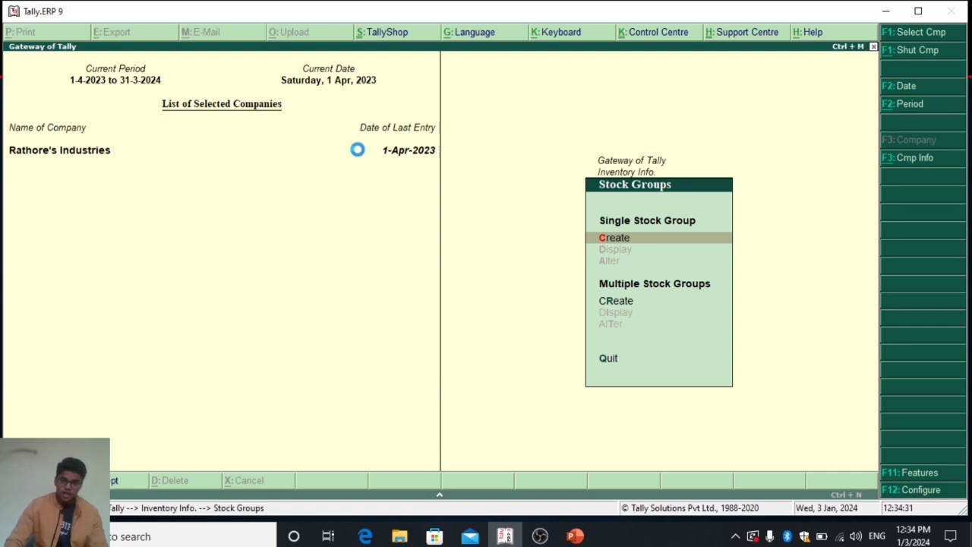
type("Raw")
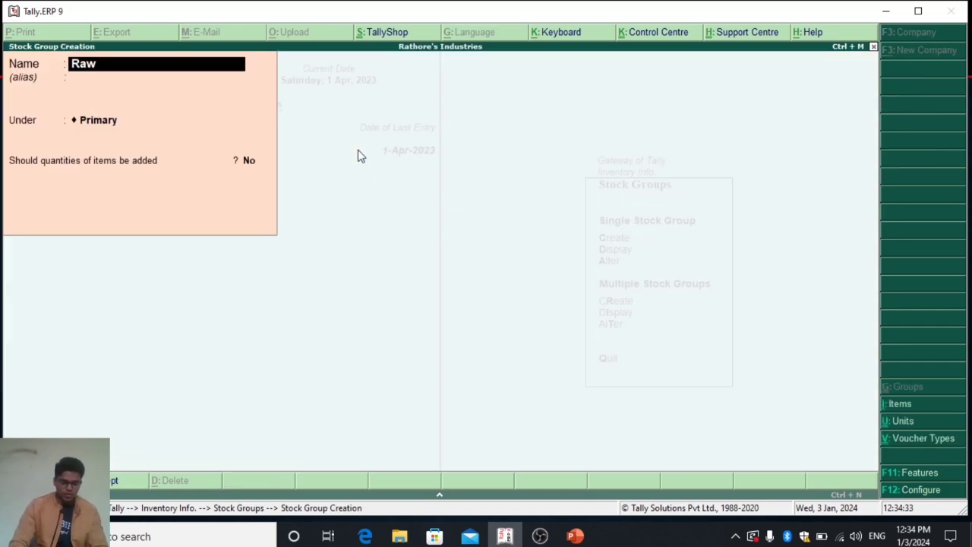
type(" Materials")
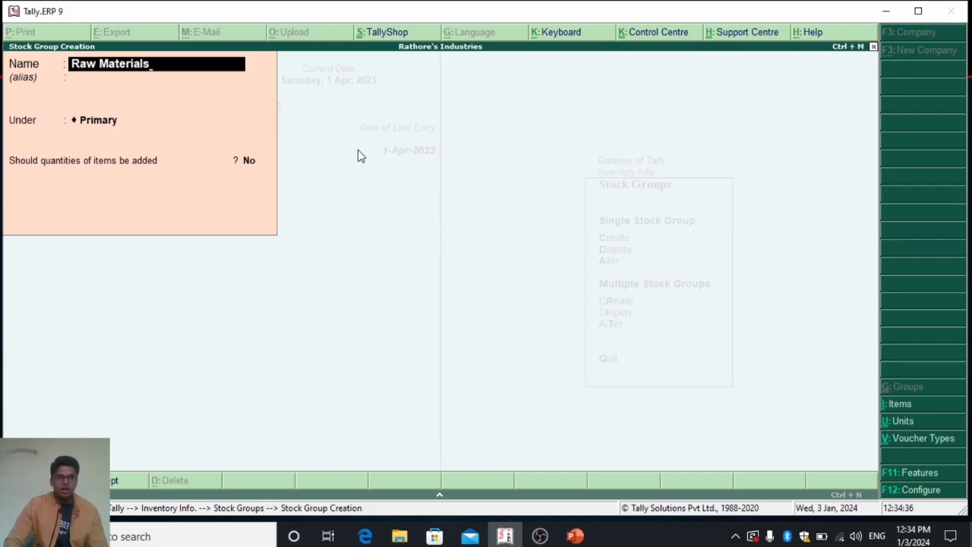
key("Return")
key("Return")
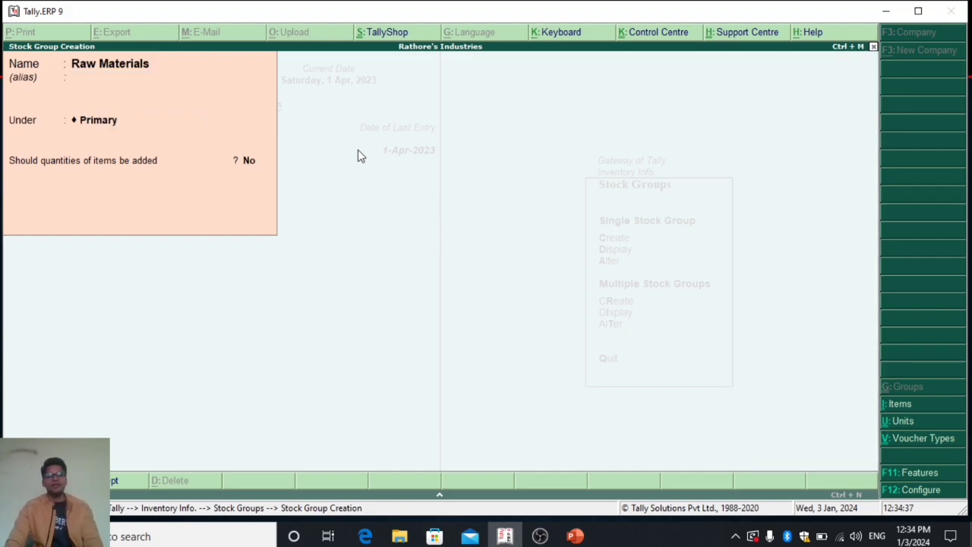
key("Return")
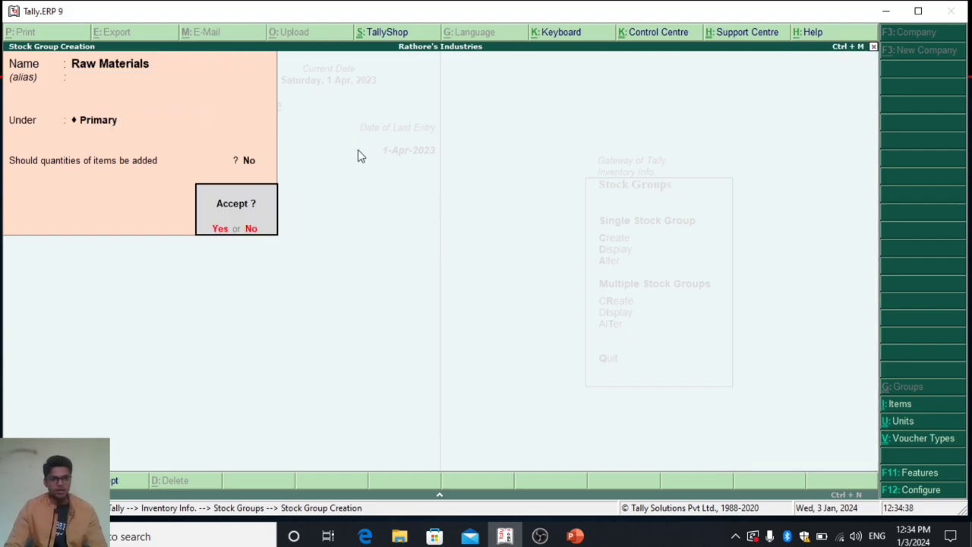
key("Return")
Create a stock group named Finished Goods under Primary, with quantities of items not added, and leave group creation.
type("F")
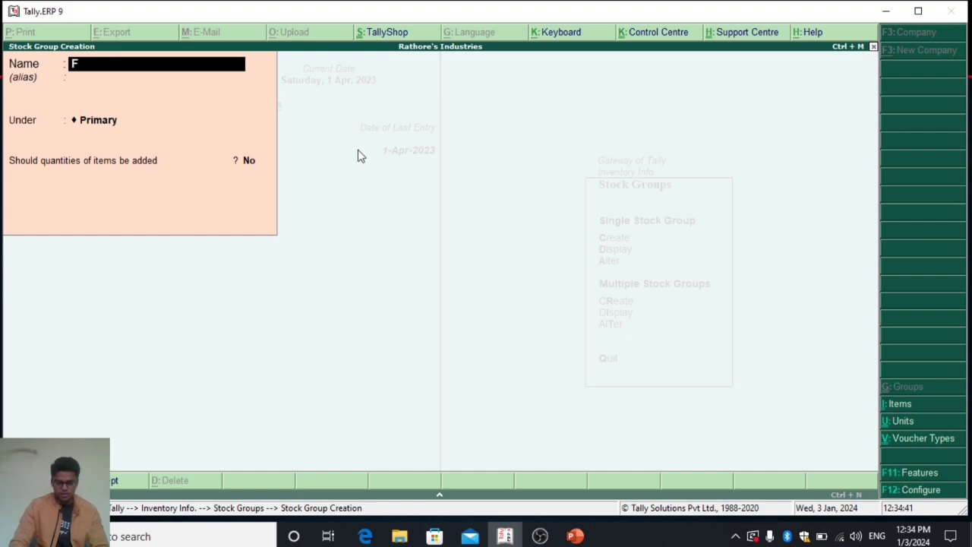
type("inished Goods")
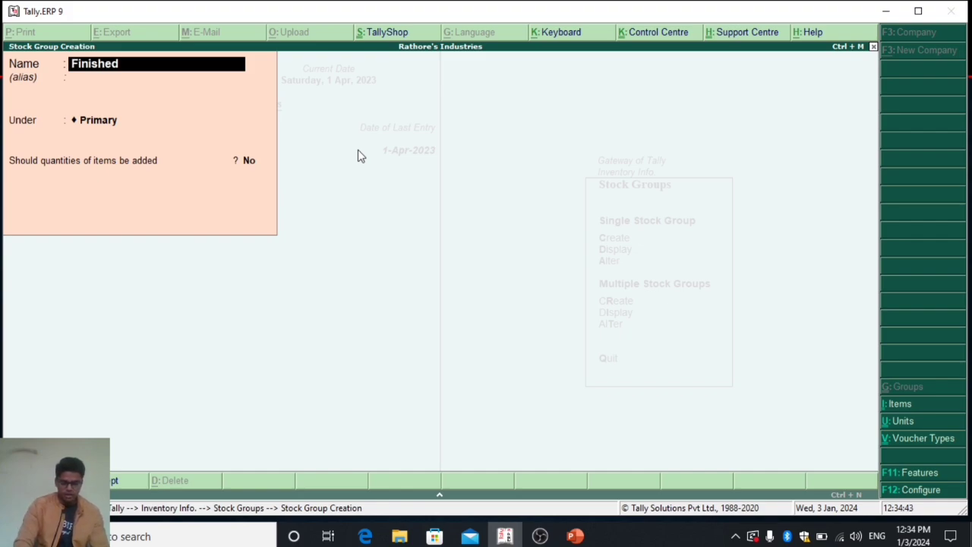
key("Return")
key("Return")
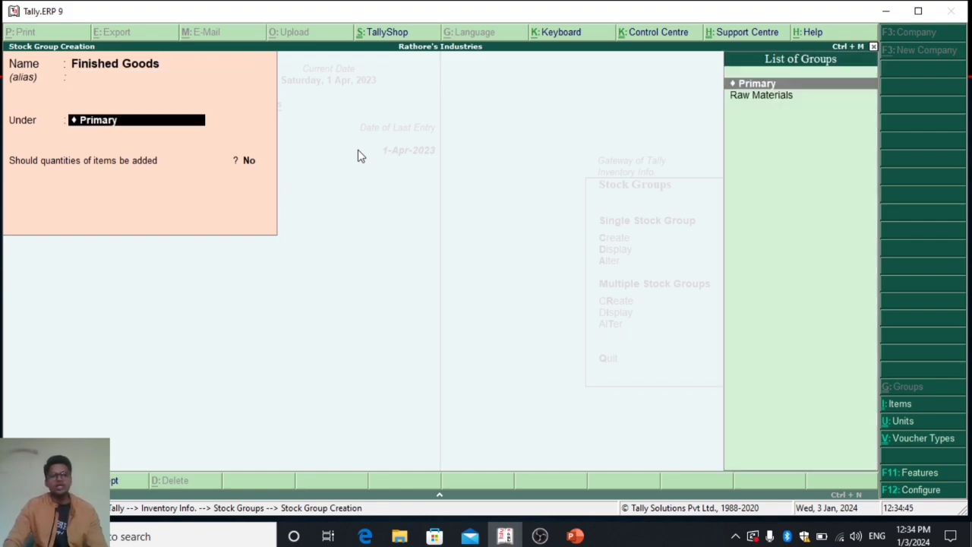
key("Return")
key("Return")
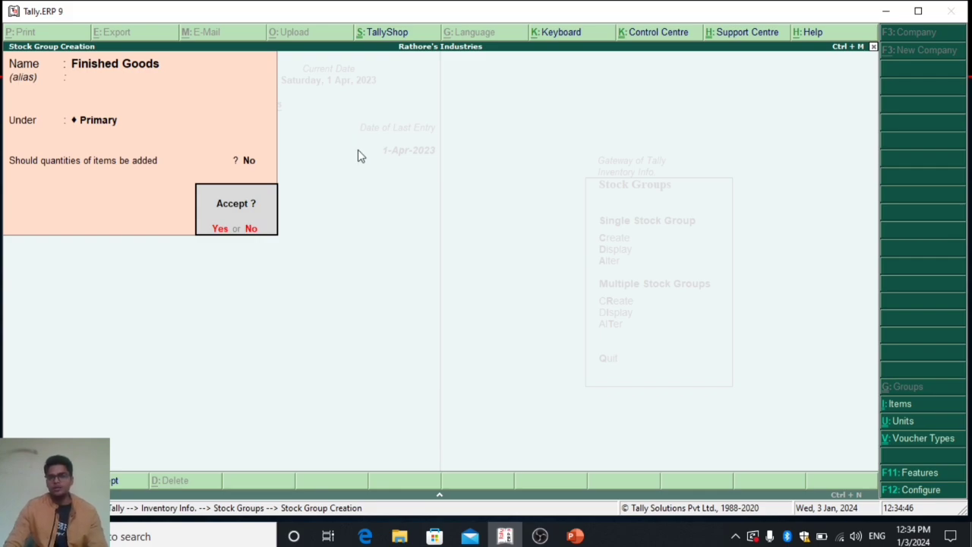
key("Escape")
key("Escape")
key("y")
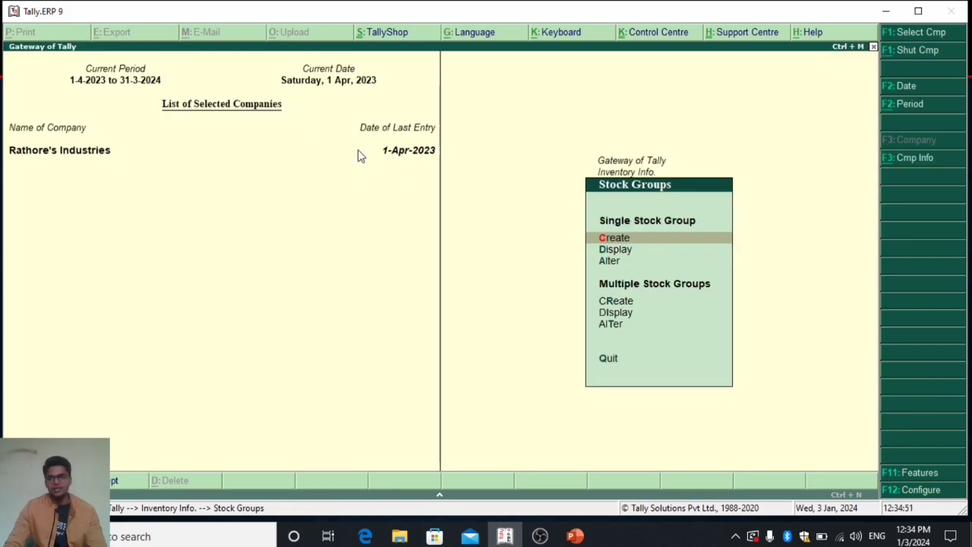
Create a simple unit of measure with the symbol pcs, no formal name and 0 decimal places, and leave unit creation.
key("Escape")
key("Down")
key("Down")
key("Return")
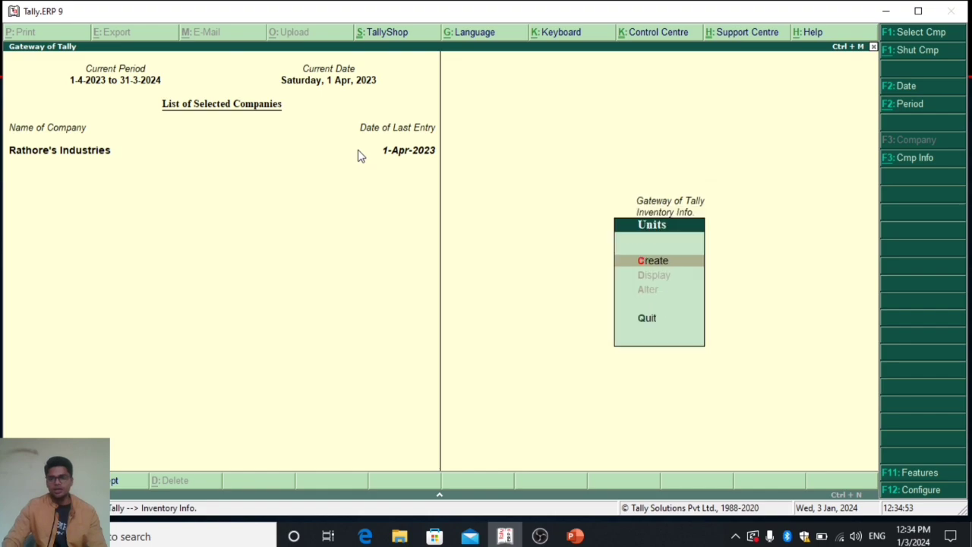
key("Return")
type("pcs")
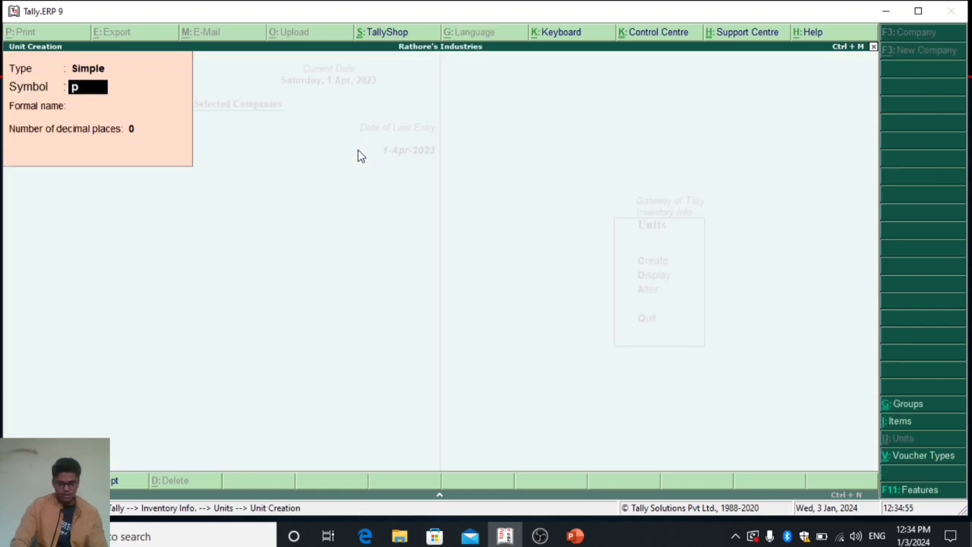
key("Return")
key("Return")
key("Return")
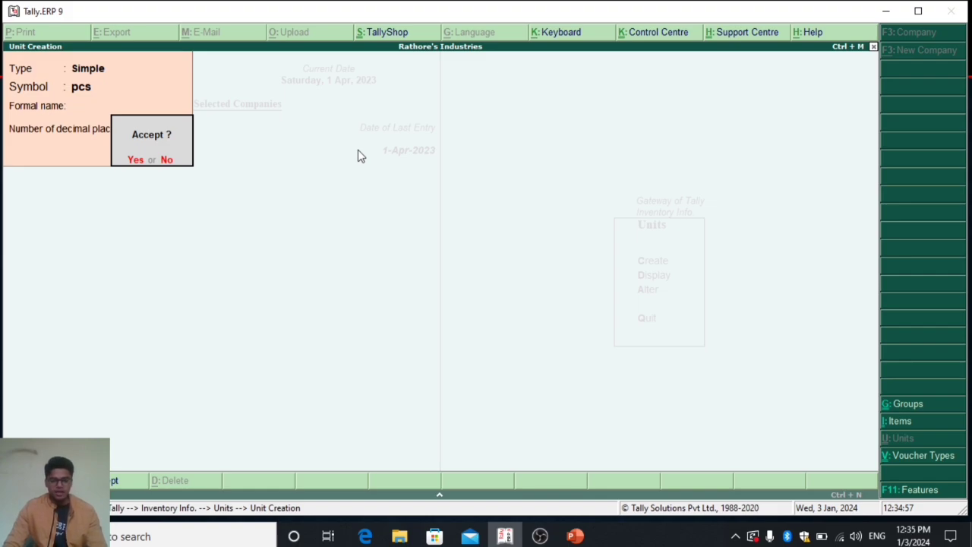
key("Return")
key("Escape")
key("Return")
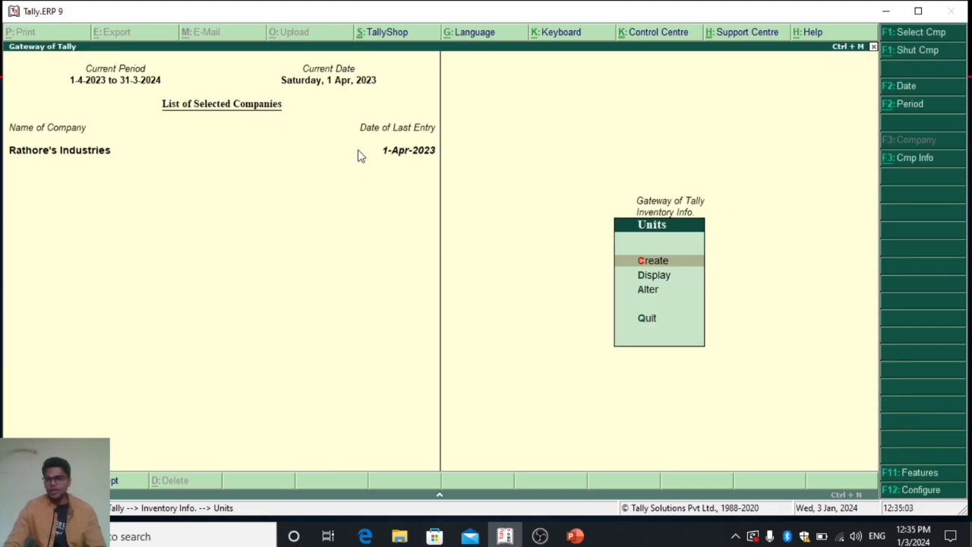
Start creating a single stock item named Battery without an alias.
key("Escape")
key("Up")
key("Return")
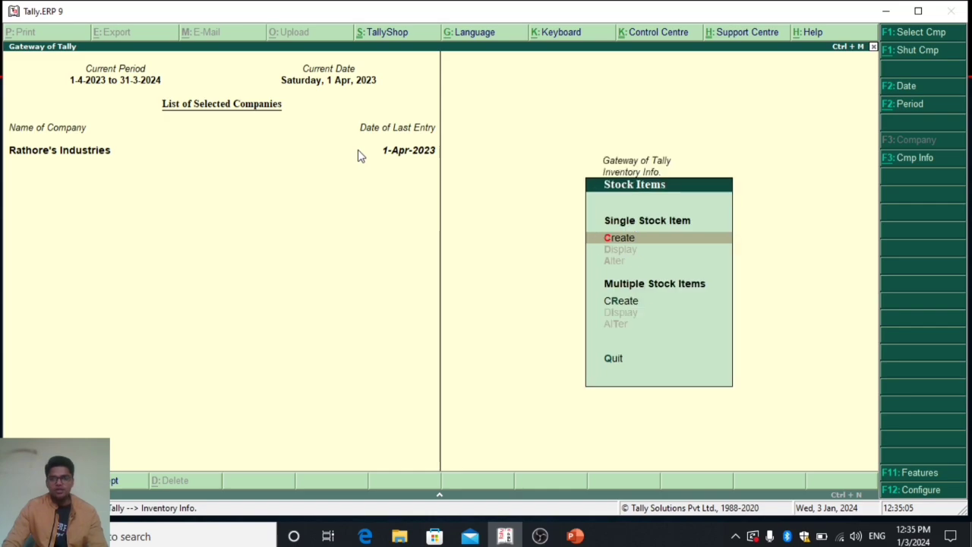
key("Return")
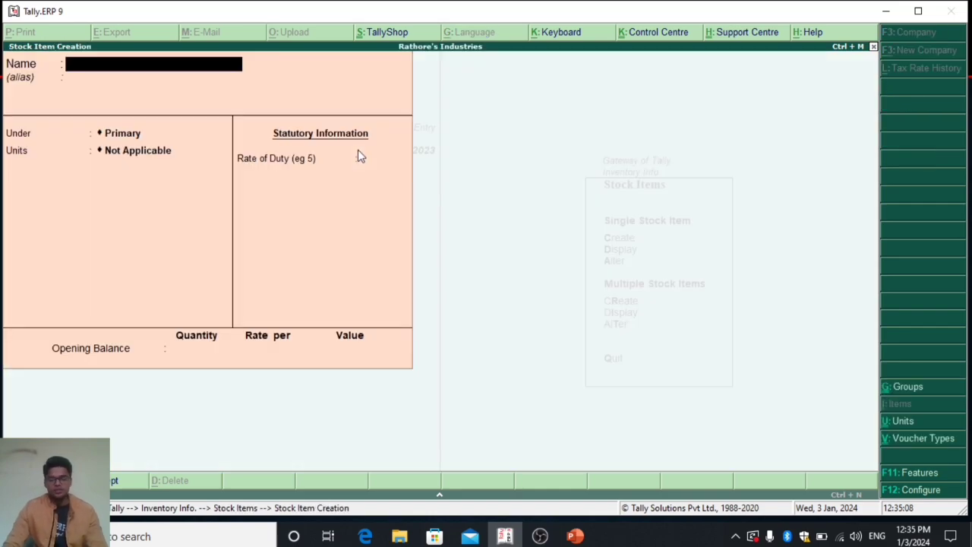
type("Battery")
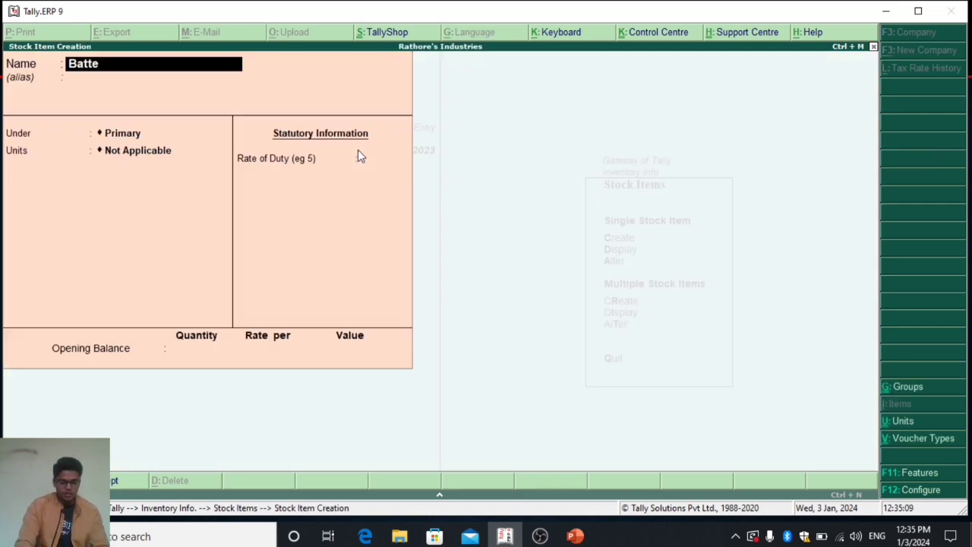
key("Return")
key("Return")
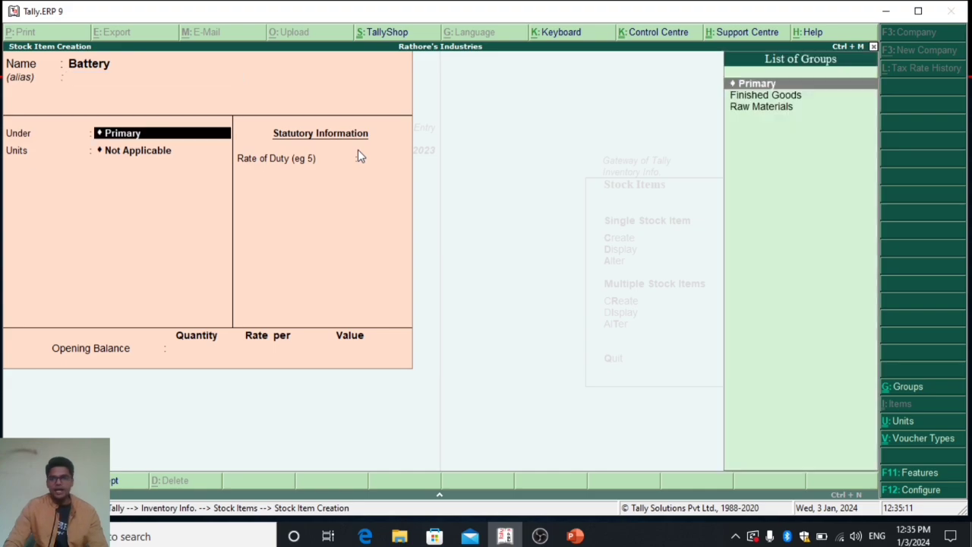
Place the Battery item under Raw Materials with pcs as its unit and no rate of duty.
key("Up")
key("Up")
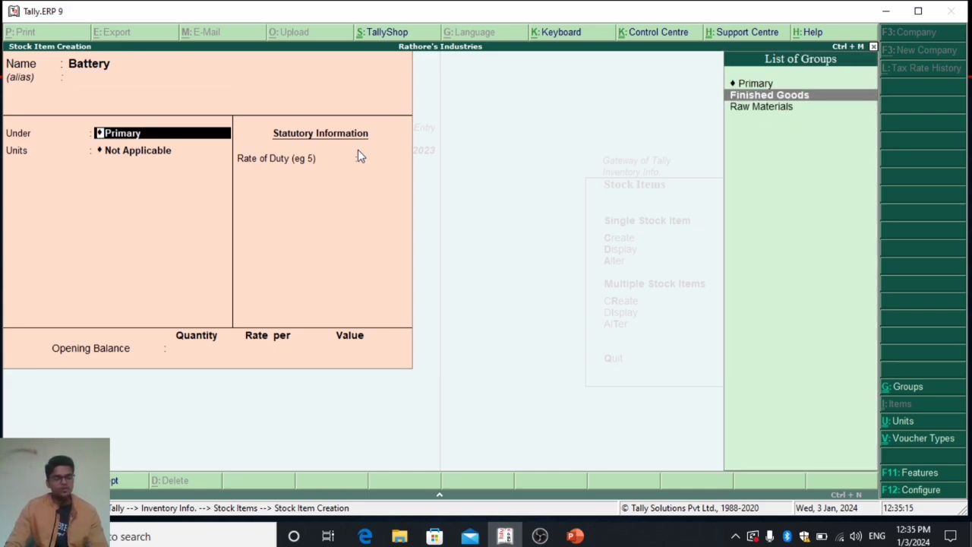
key("Down")
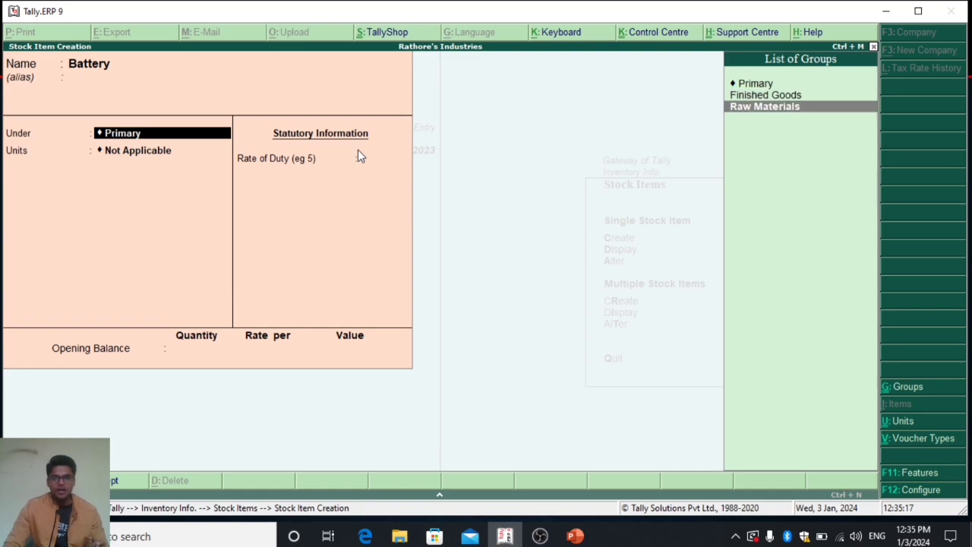
key("Return")
key("Down")
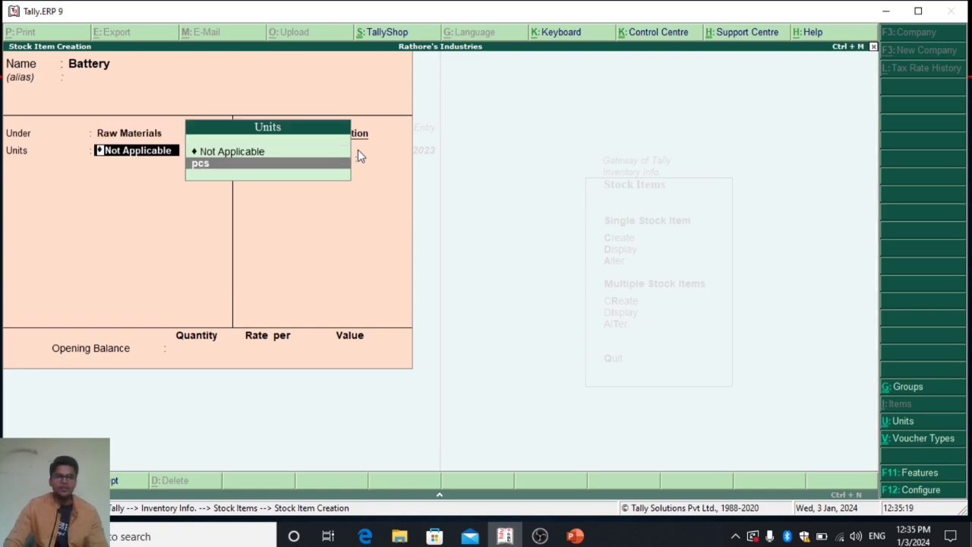
key("Return")
key("Return")
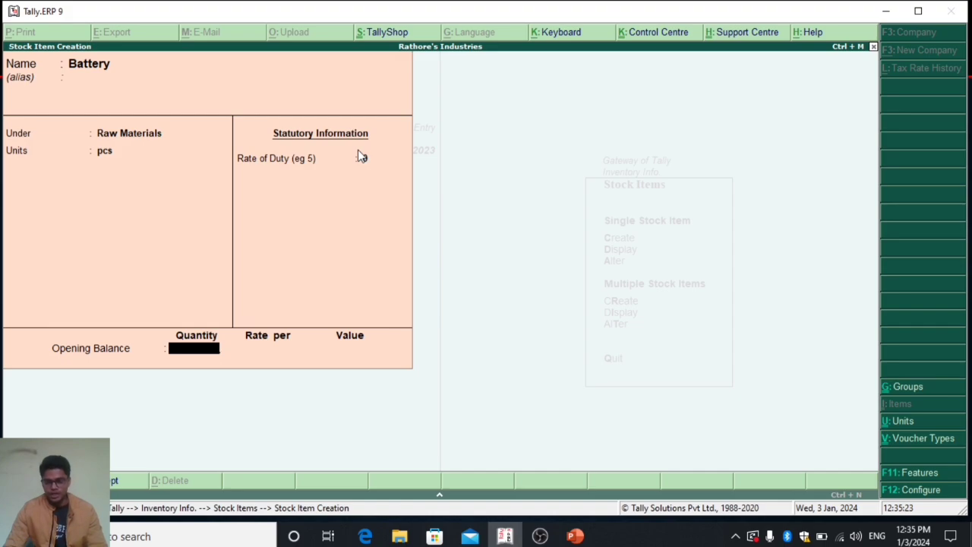
Enter Battery's opening balance of 50 pcs at a rate of 1,500 per pcs and save the item.
type("50")
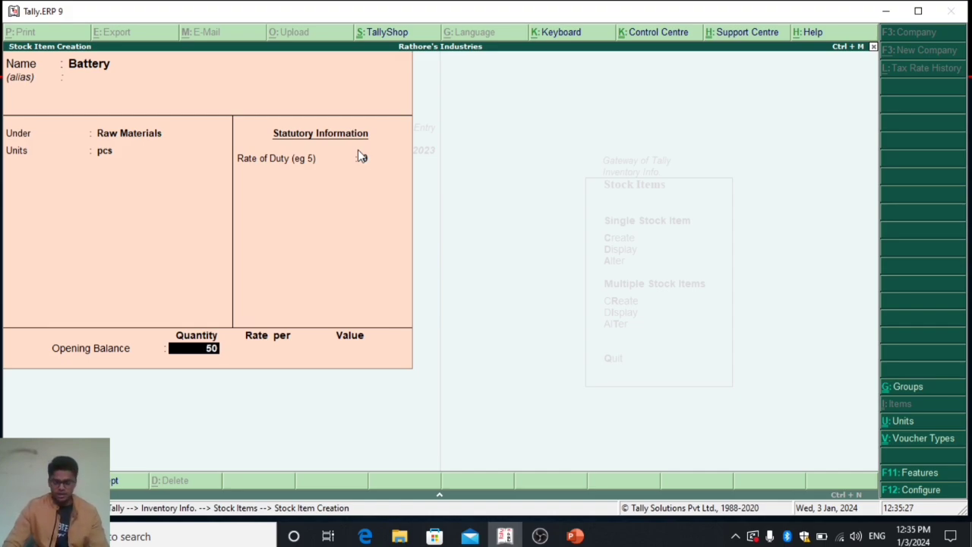
key("Return")
type("1500")
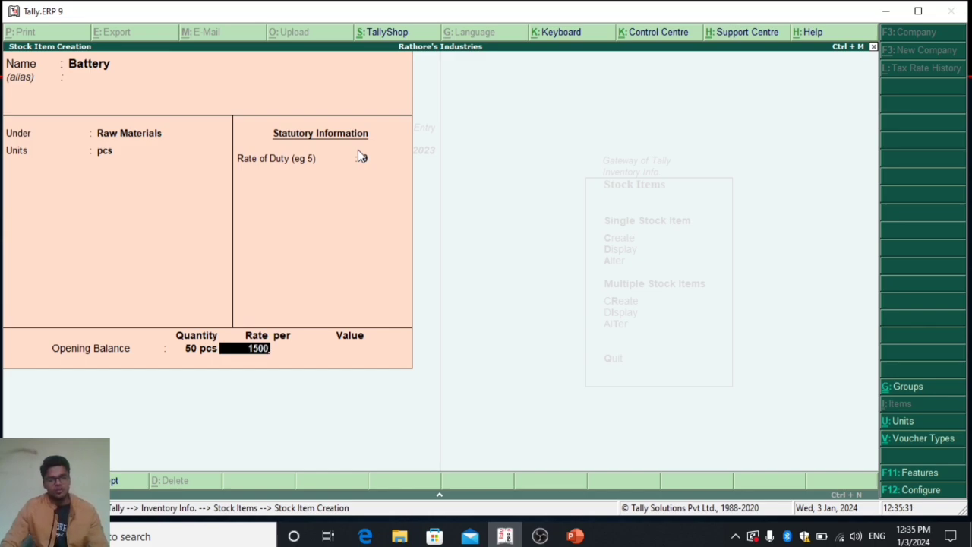
key("Return")
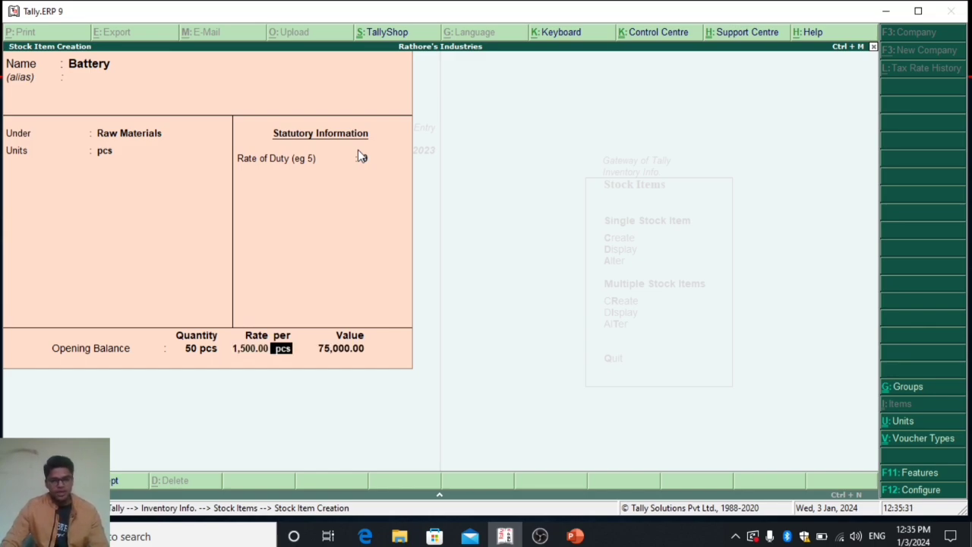
key("Return")
key("Return")
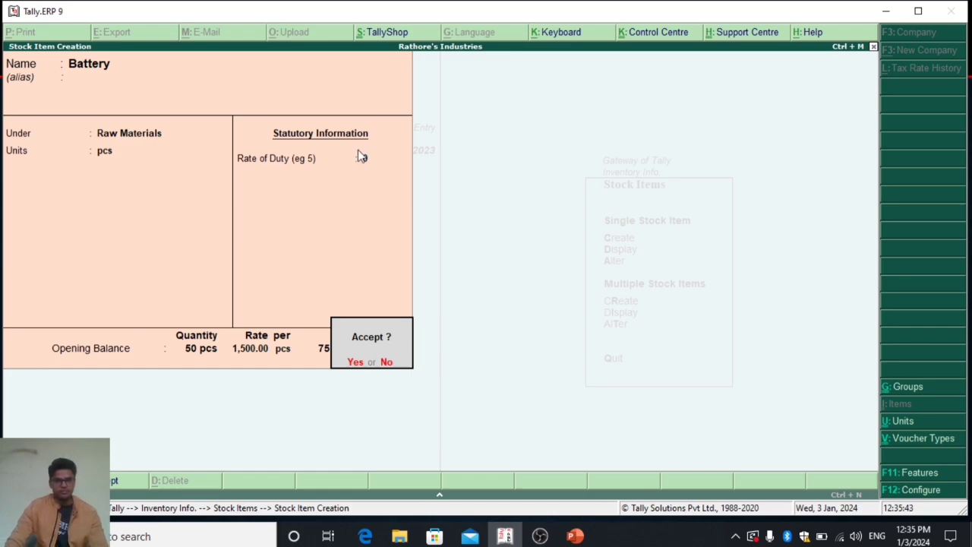
key("Return")
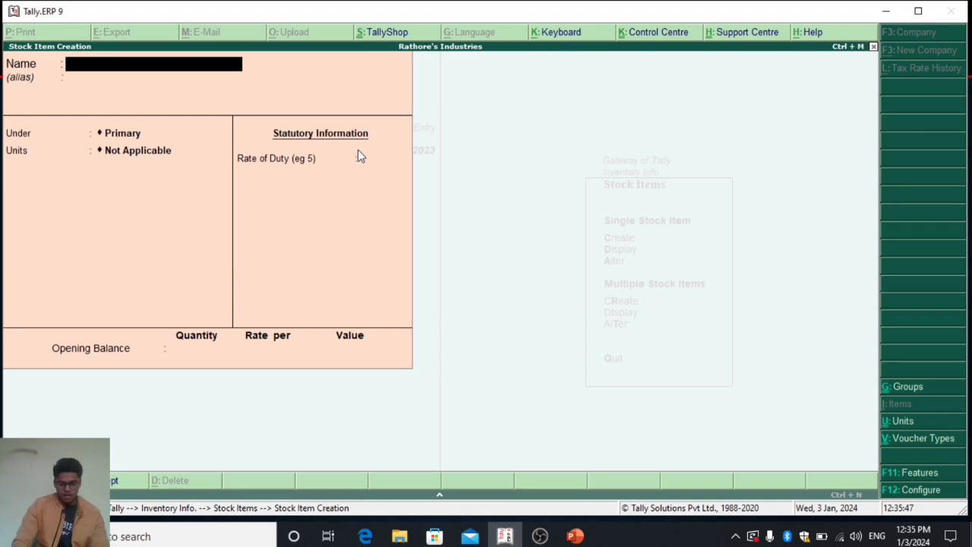
Enter a new stock item named Body under Raw Materials with unit pcs, without an alias or rate of duty.
type("Bvo")
key("BackSpace")
key("BackSpace")
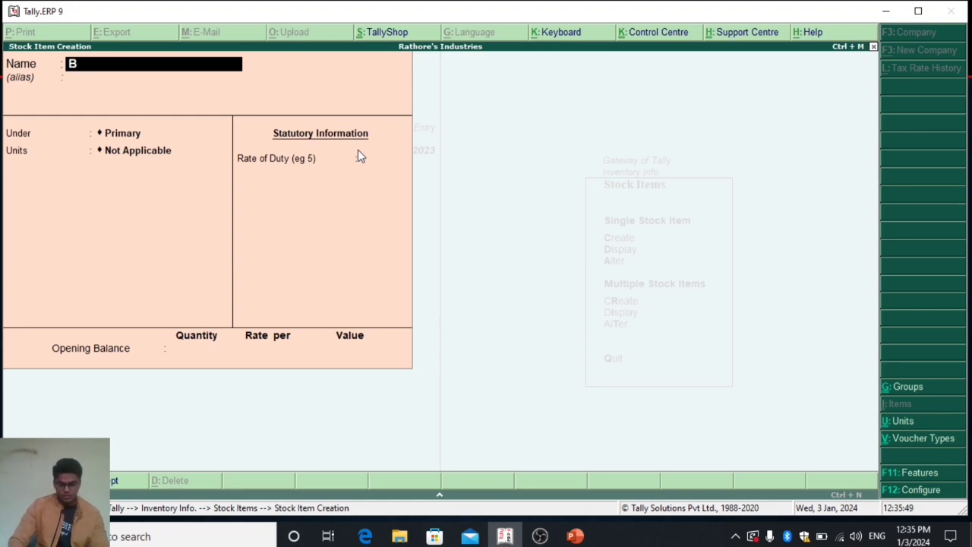
type("ody")
key("Return")
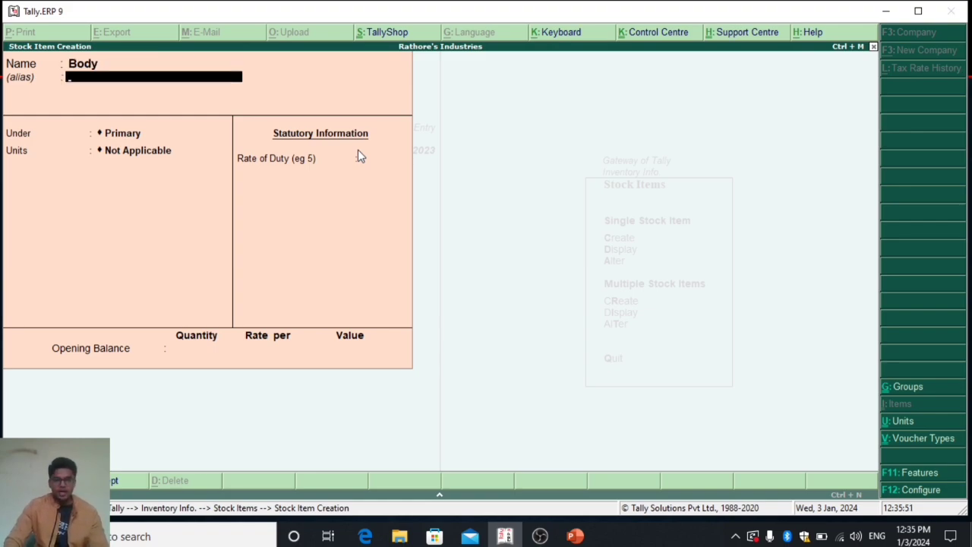
key("Return")
key("Down")
key("Down")
key("Return")
key("Down")
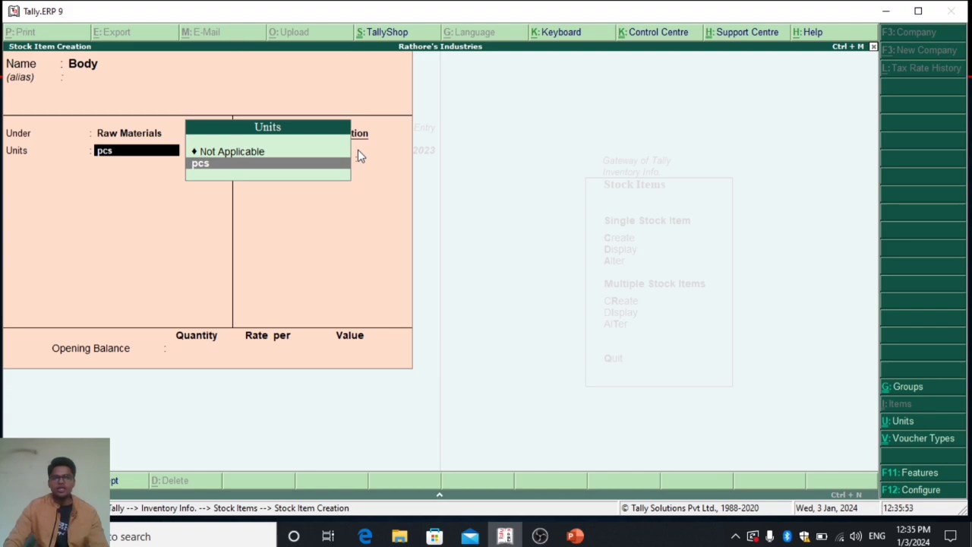
key("Return")
key("Return")
Enter Body's opening balance of 50 pcs at a rate of 3,000 per pcs and save the item.
key("Return")
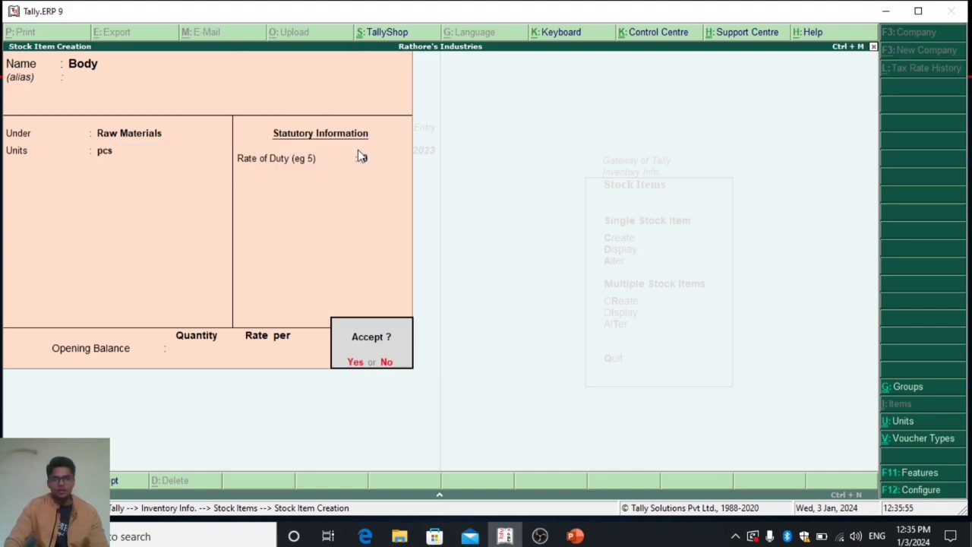
key("Escape")
type("50")
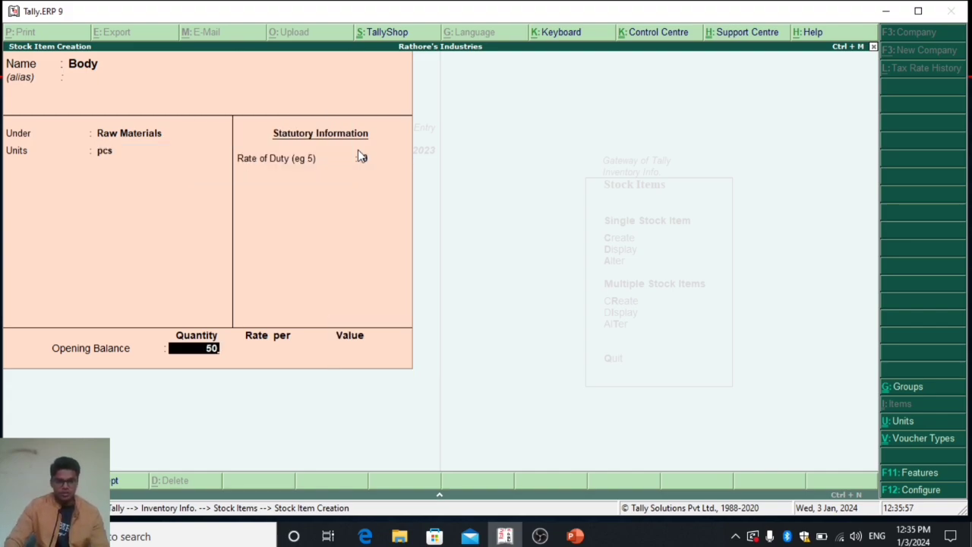
key("Return")
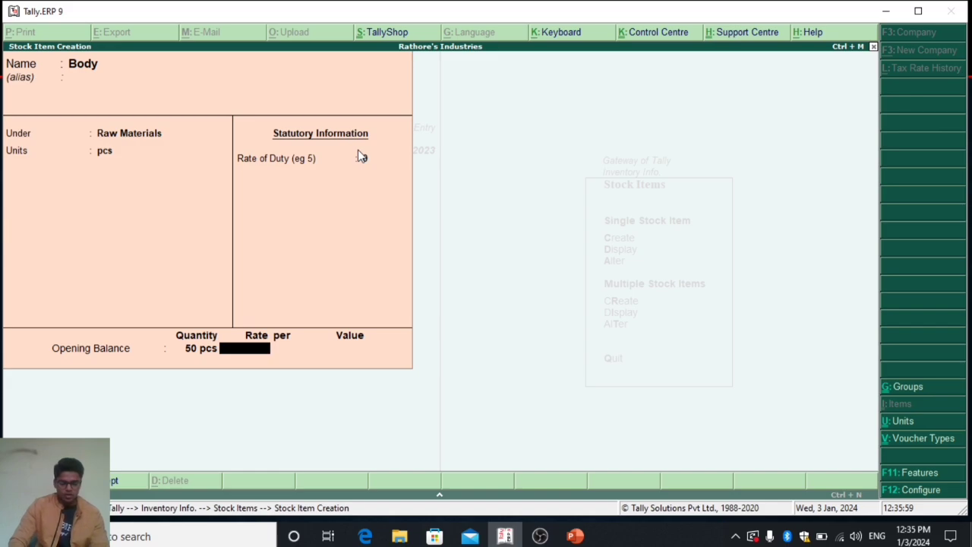
type("3000")
key("Return")
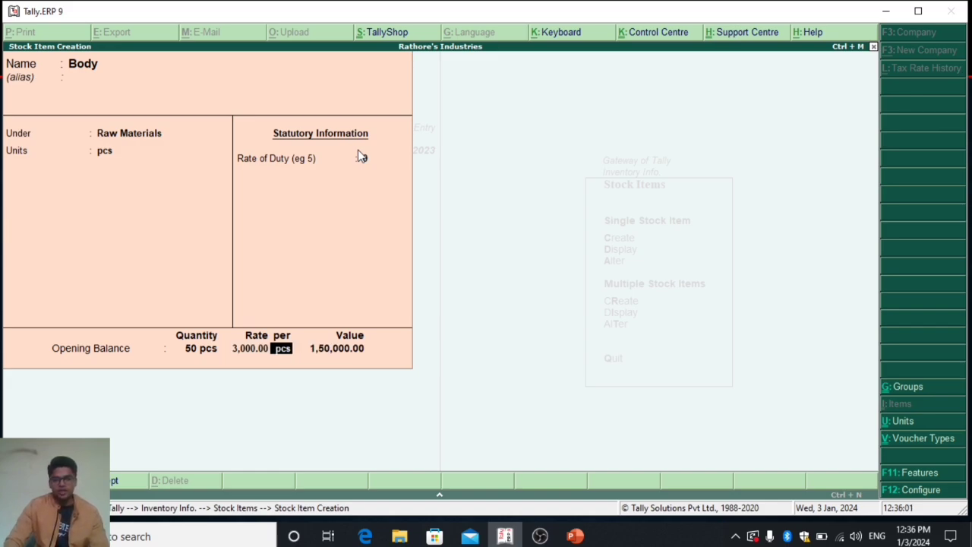
key("Return")
key("Return")
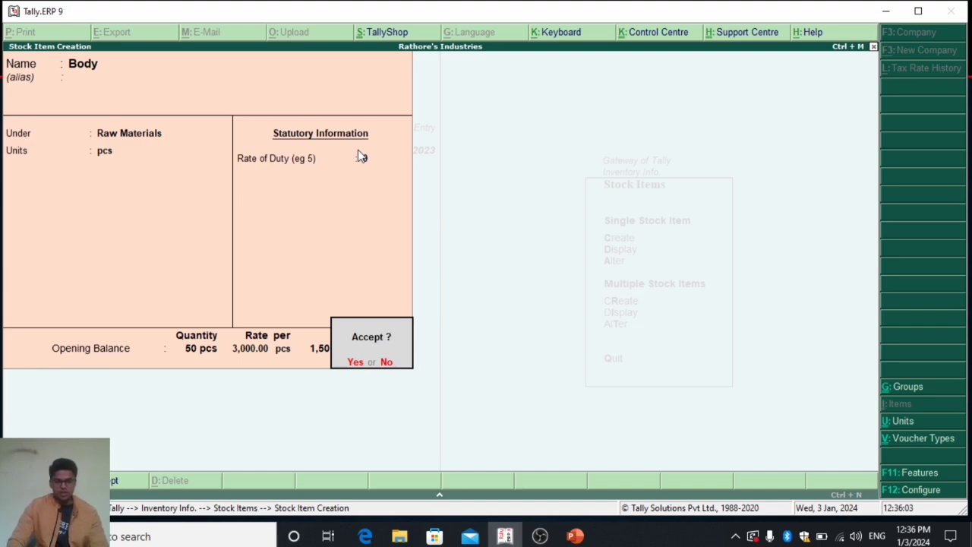
key("Return")
Enter a new stock item named Connecters under Raw Materials with unit pcs, without an alias or rate of duty.
type("Conn")
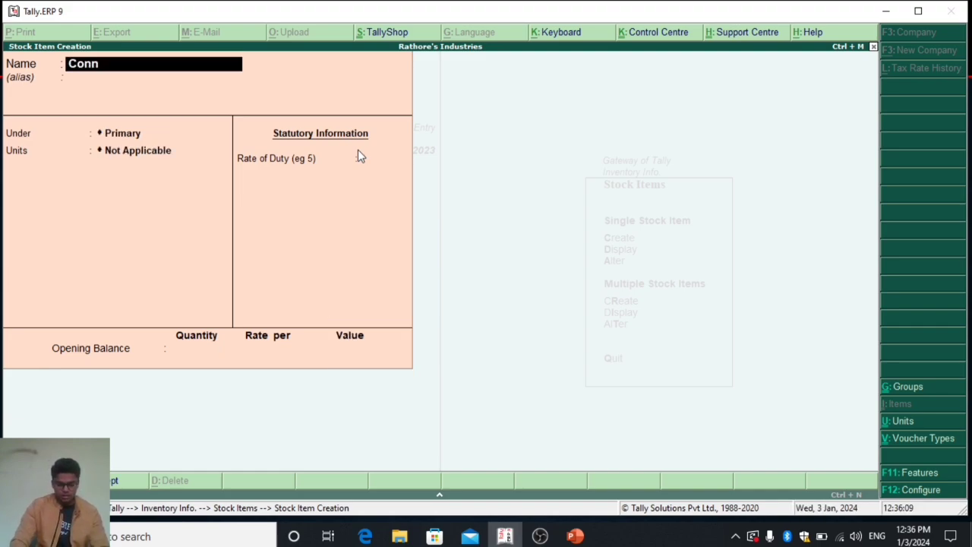
type("ecters")
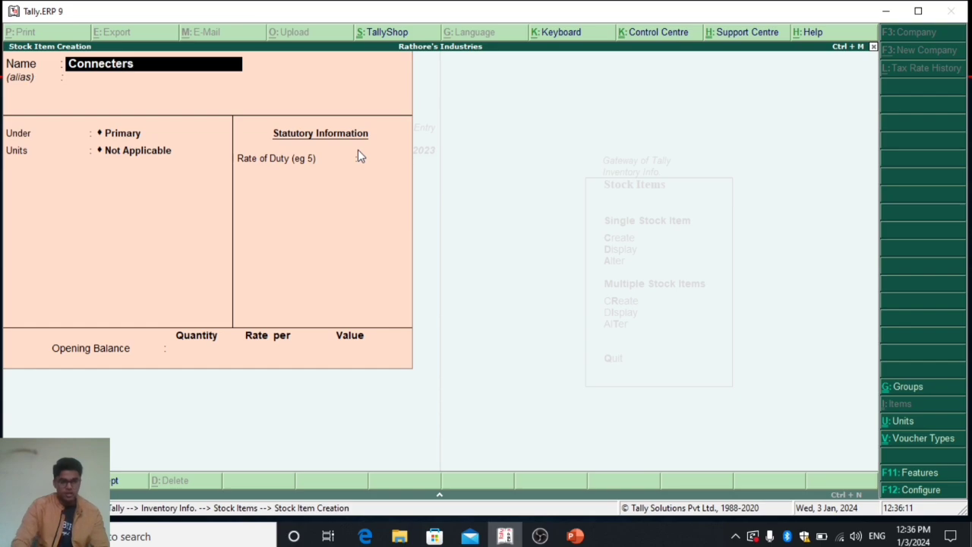
key("Return")
key("Down")
key("Down")
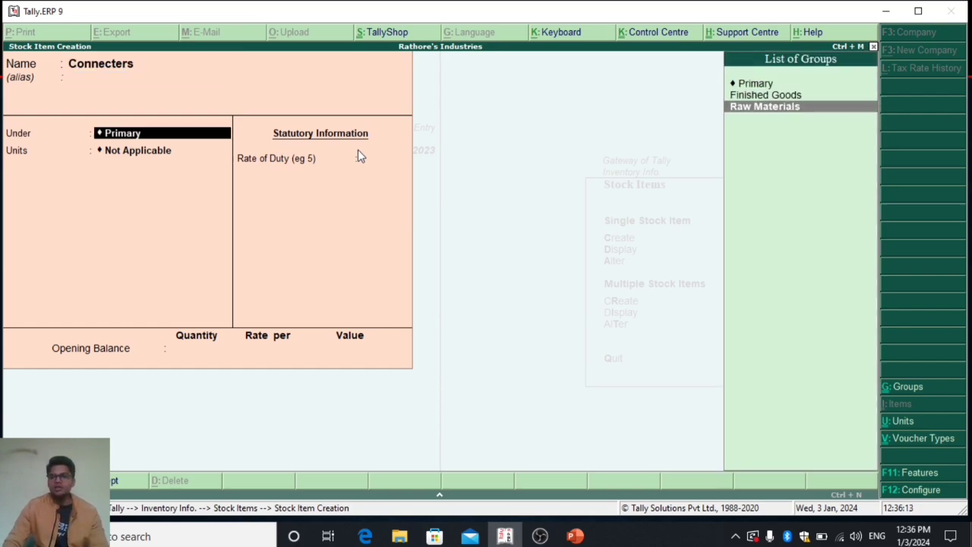
key("Return")
key("Down")
key("Return")
key("Return")
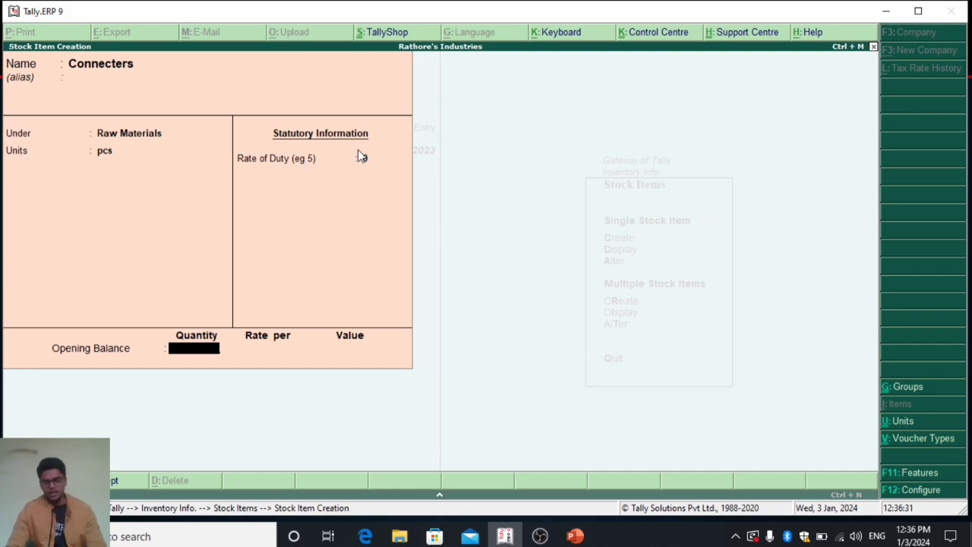
Enter Connecters' opening balance of 10 pcs at a rate of 50 per pcs.
type("10")
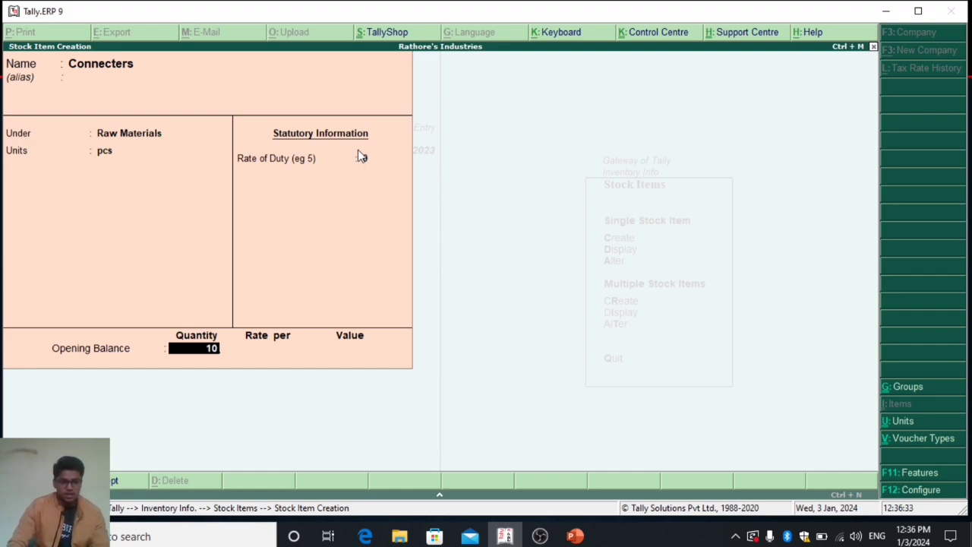
key("Return")
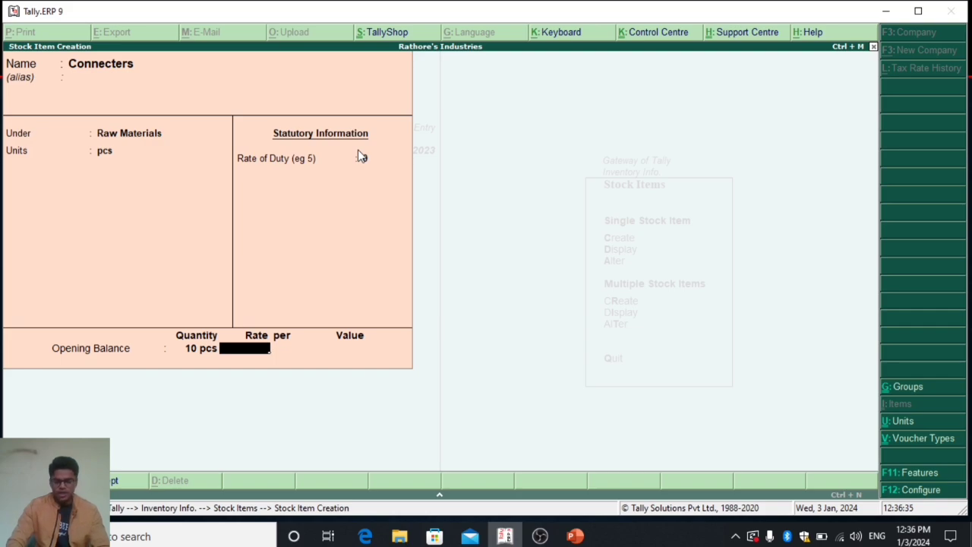
type("50")
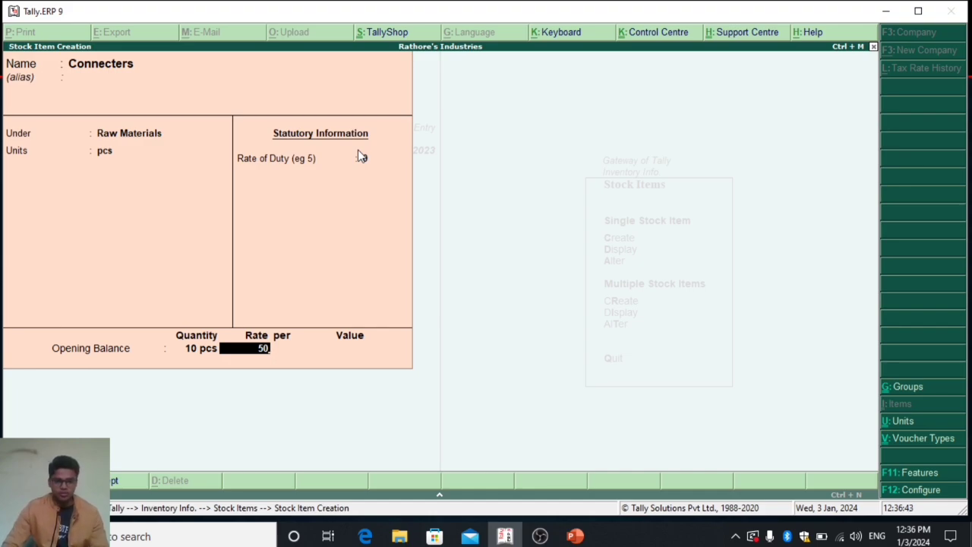
key("Return")
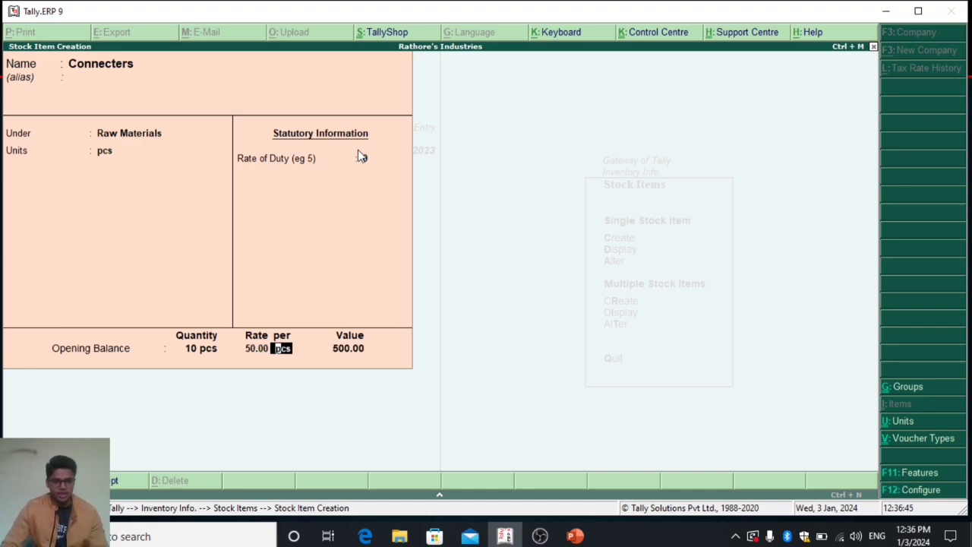
key("Return")
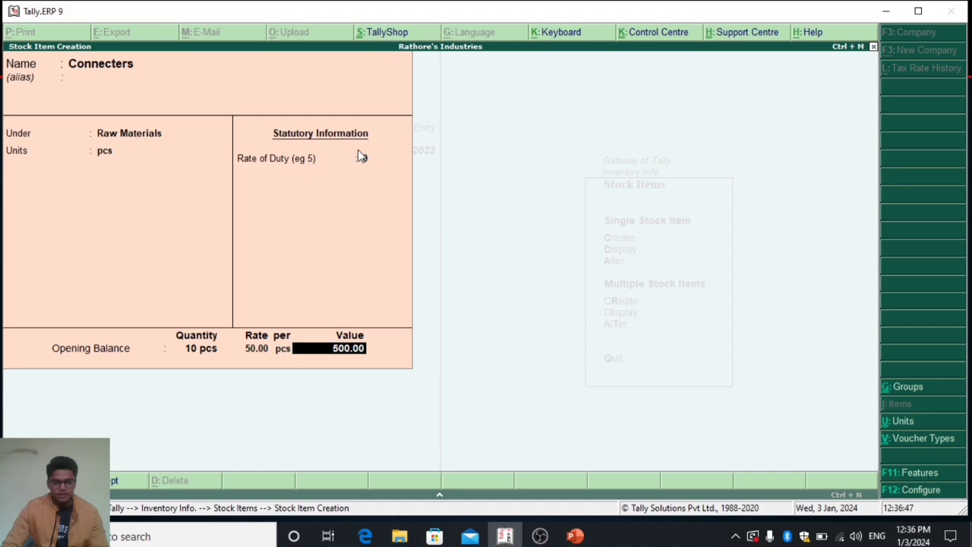
key("Return")
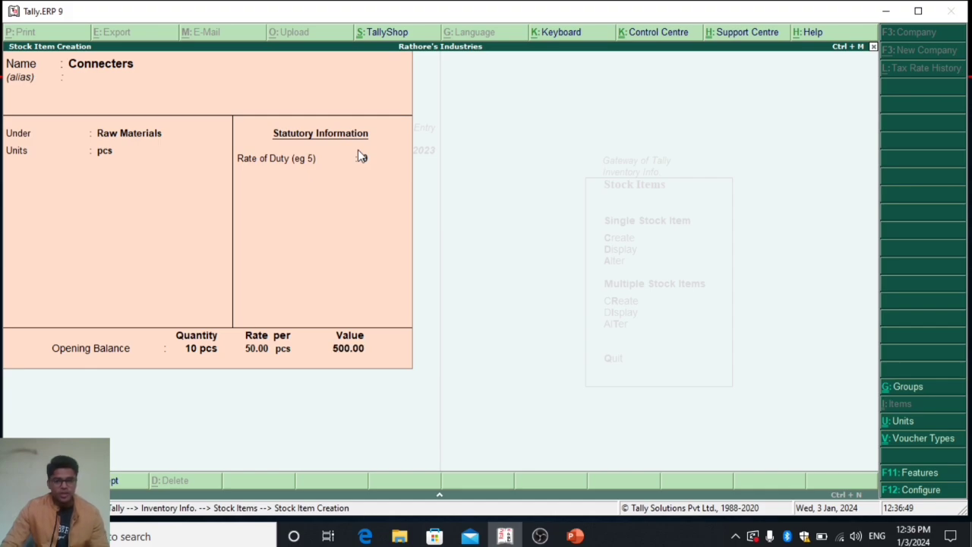
key("Return")
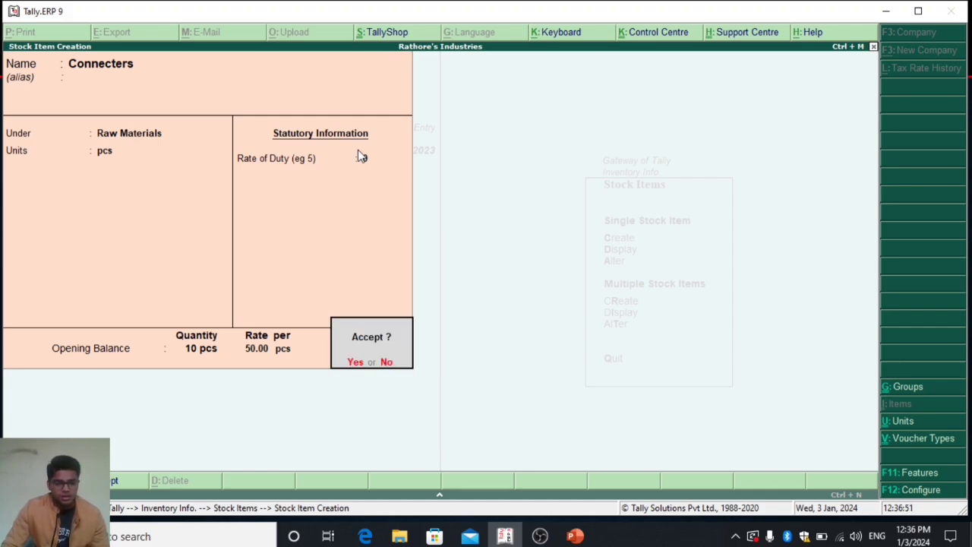
Return to Connecters' opening balance without saving and change its quantity to 500 pcs.
key("n")
key("BackSpace")
key("BackSpace")
key("BackSpace")
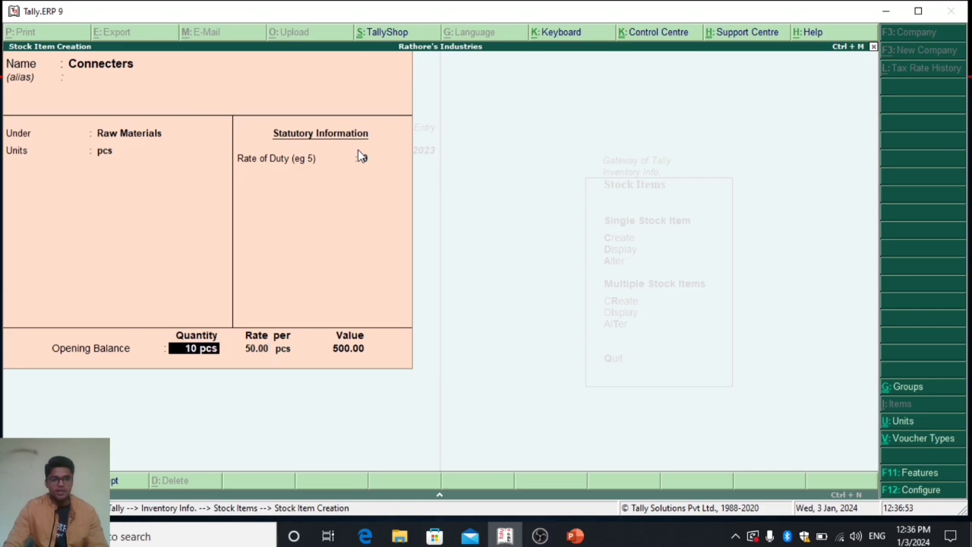
type("5")
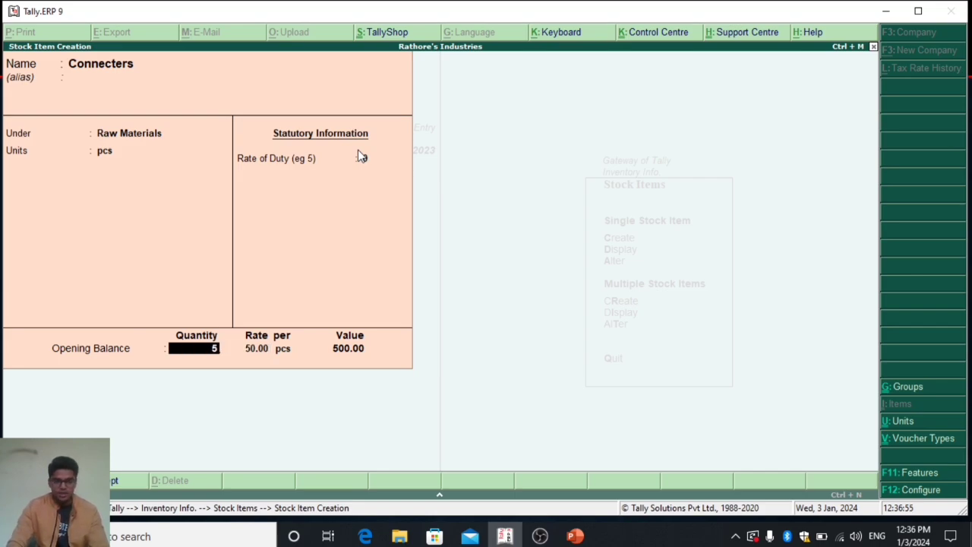
type("00")
key("Return")
key("Return")
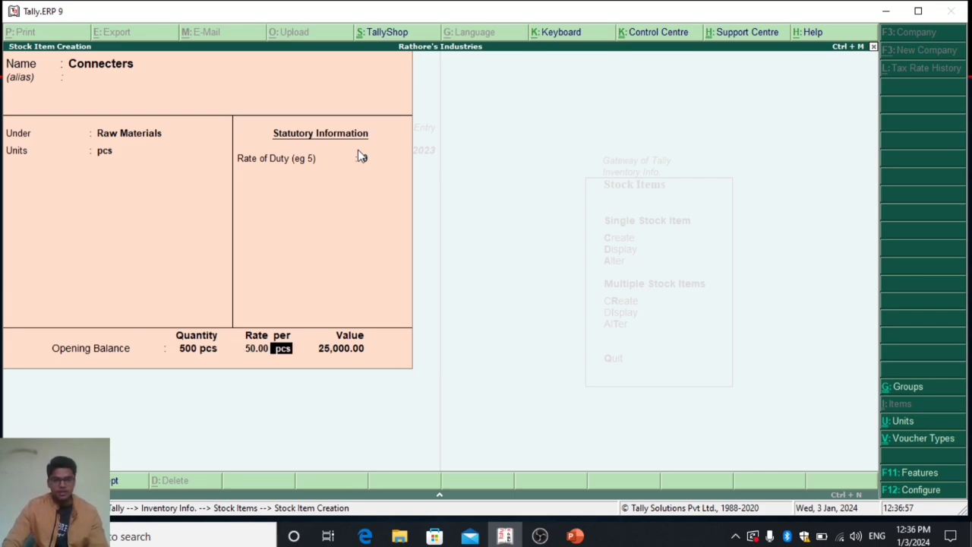
key("Return")
key("Return")
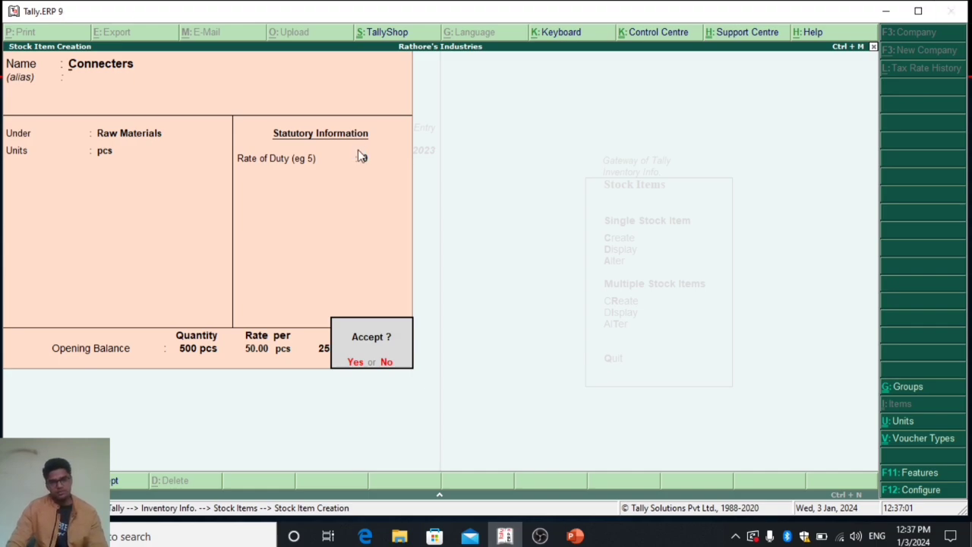
Save Connecters and enter a new stock item named Motherboard under Raw Materials with unit pcs, without an alias or rate of duty.
type("yMotherboar")
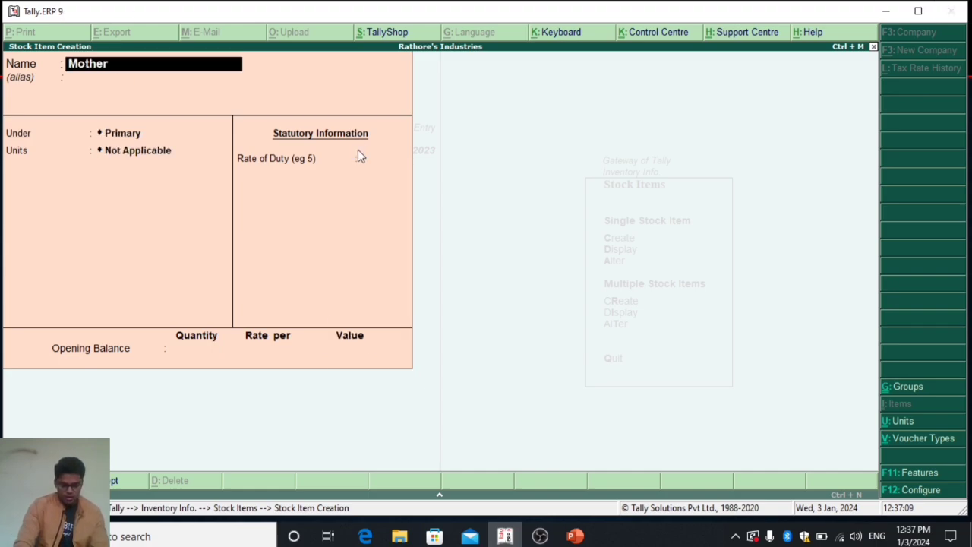
type("d")
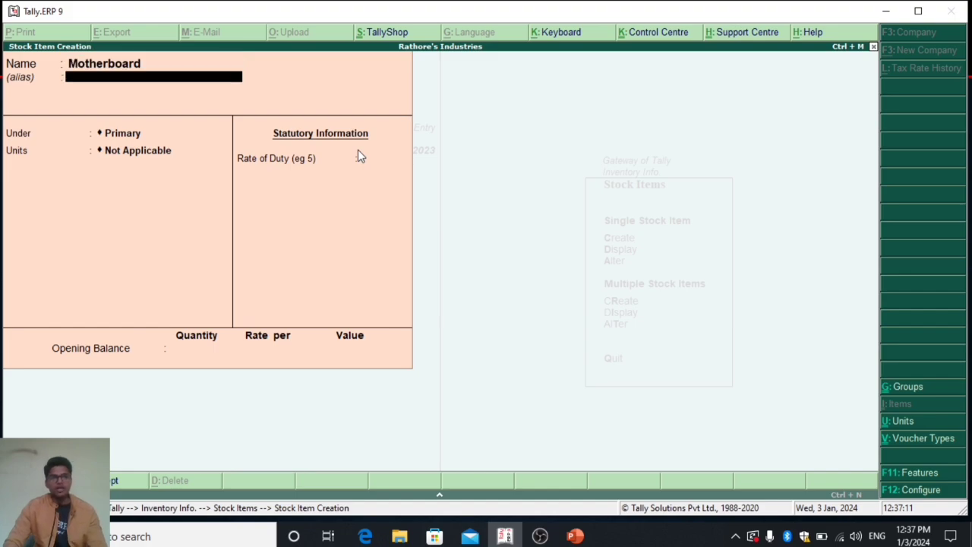
key("Return")
key("Down")
key("Down")
key("Return")
key("Down")
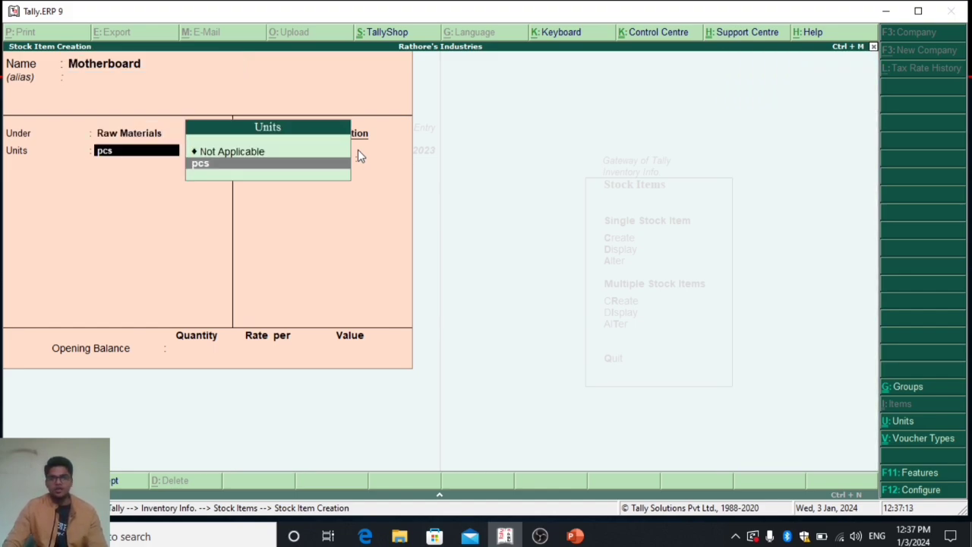
key("Return")
key("Return")
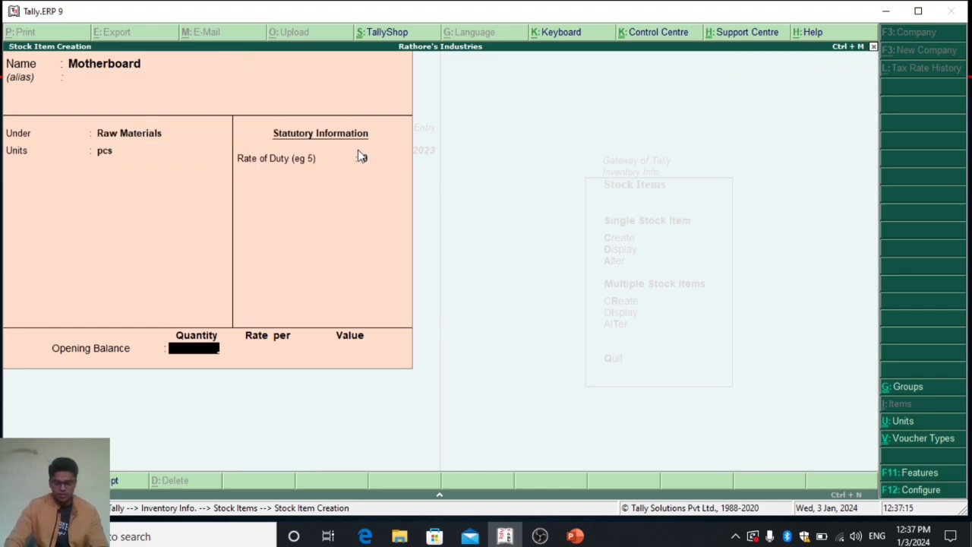
Enter Motherboard's opening balance of 50 pcs at a rate of 3,500 per pcs and save the item.
type("50")
key("Return")
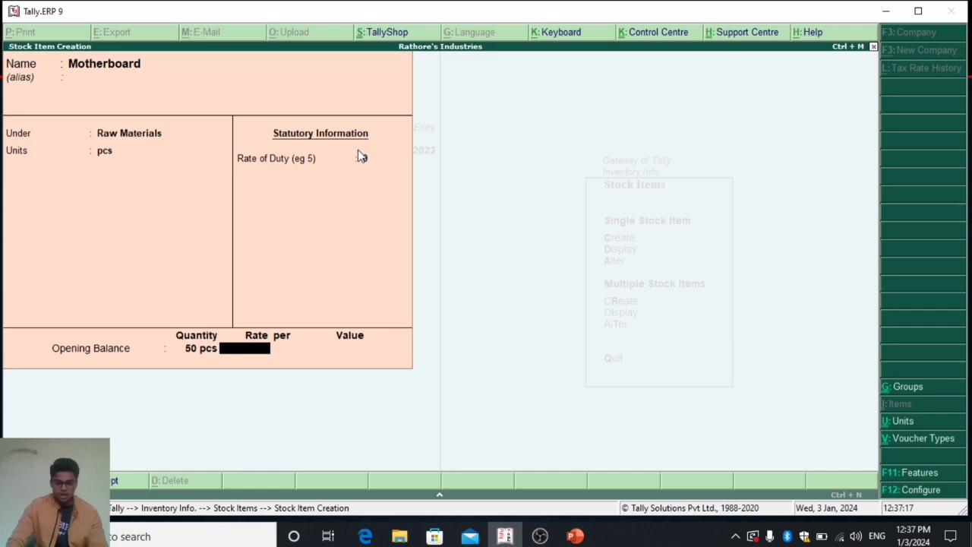
type("3500")
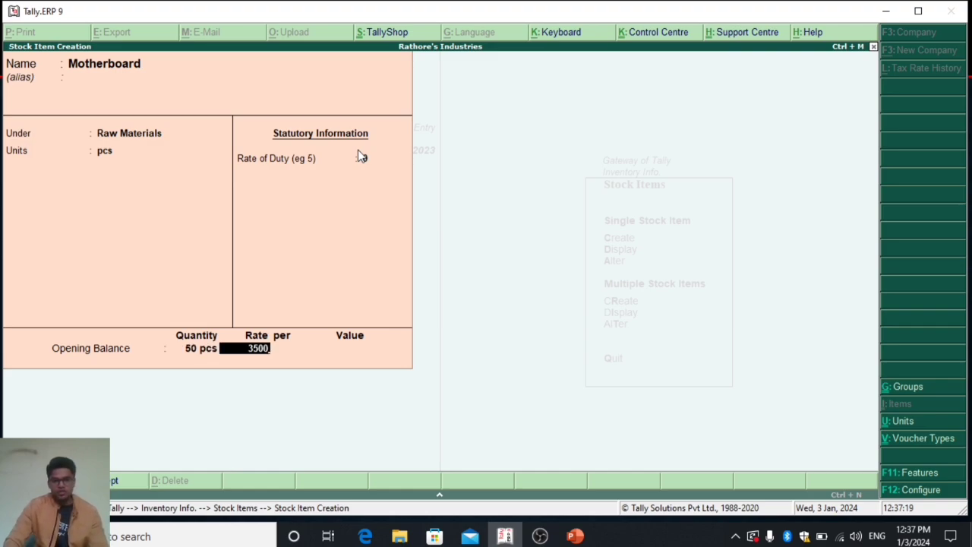
key("Return")
key("Return")
key("Return")
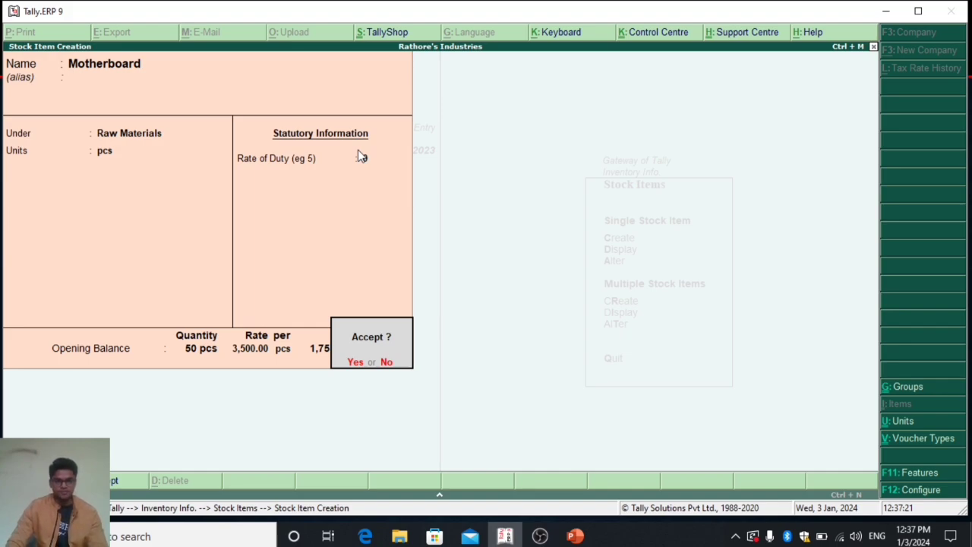
key("Return")
Enter a new stock item named Bridge under Raw Materials with unit pcs, without an alias or rate of duty.
type("Bri")
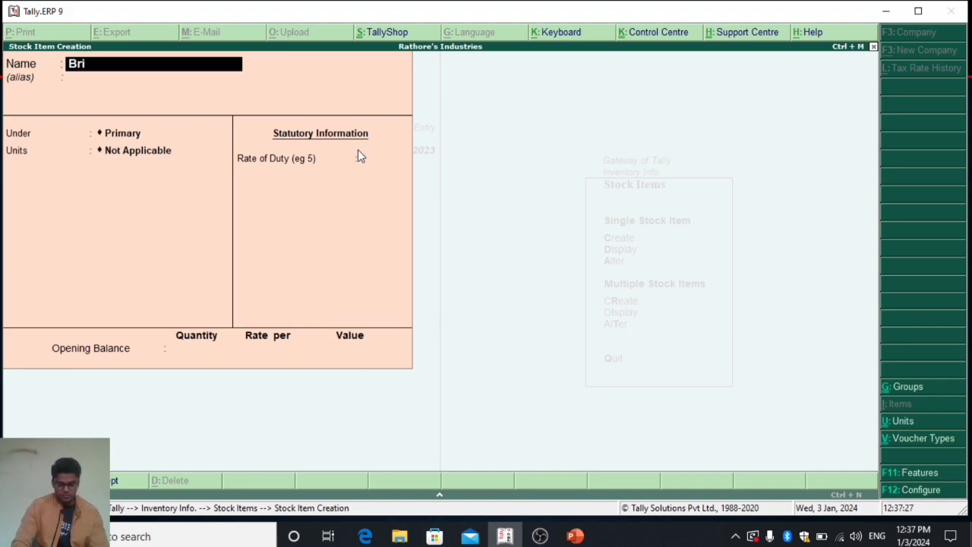
type("dge")
key("Return")
key("Return")
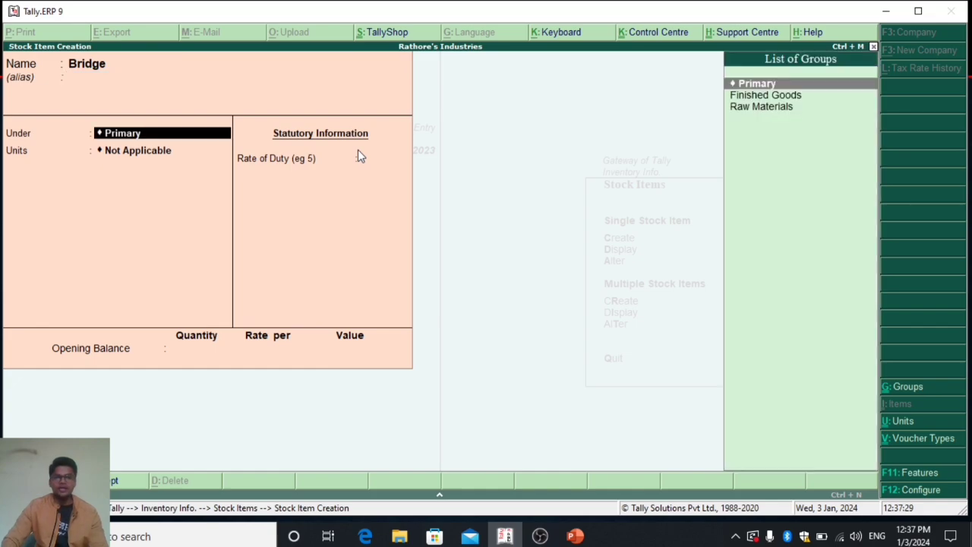
key("Down")
key("Down")
key("Return")
key("Down")
key("Return")
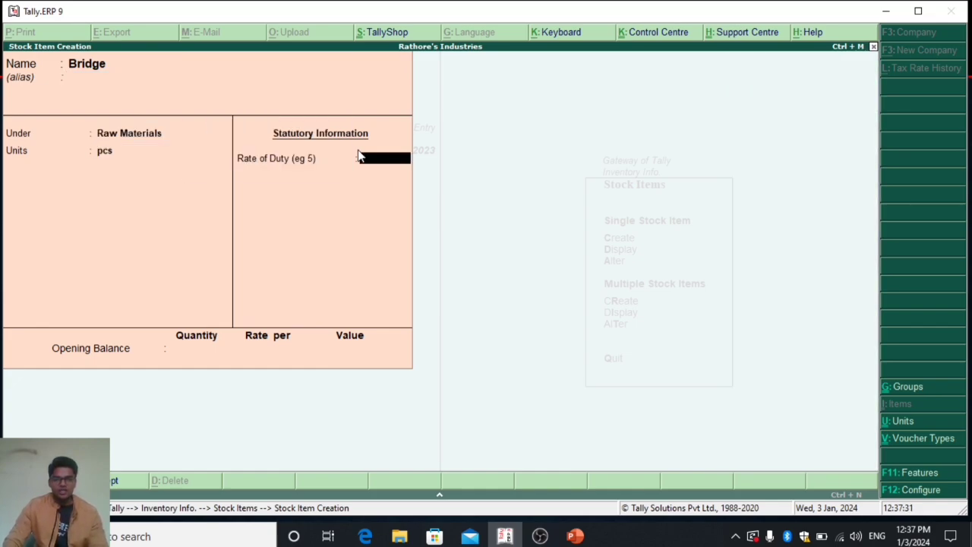
key("Return")
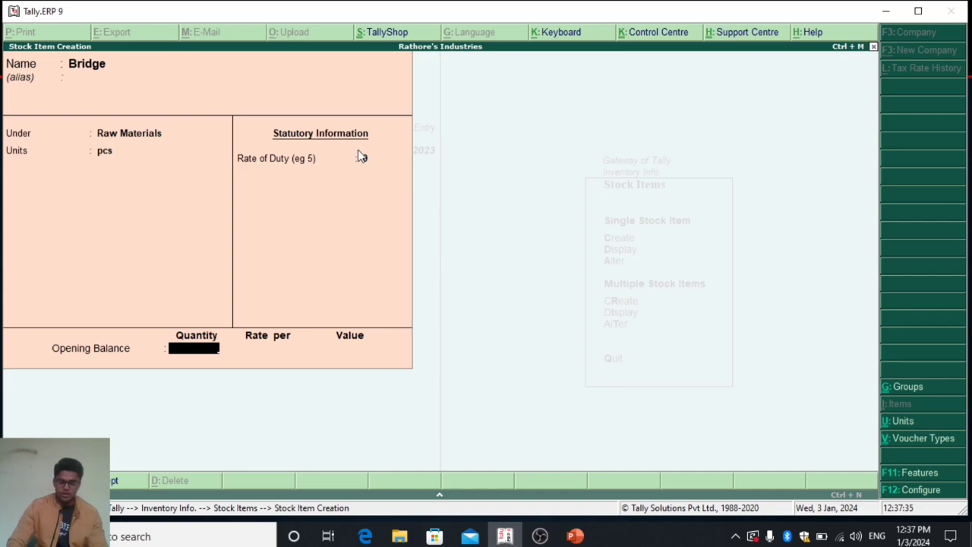
Enter Bridge's opening balance of 100 pcs at a rate of 400 per pcs and save the item.
type("100")
key("Return")
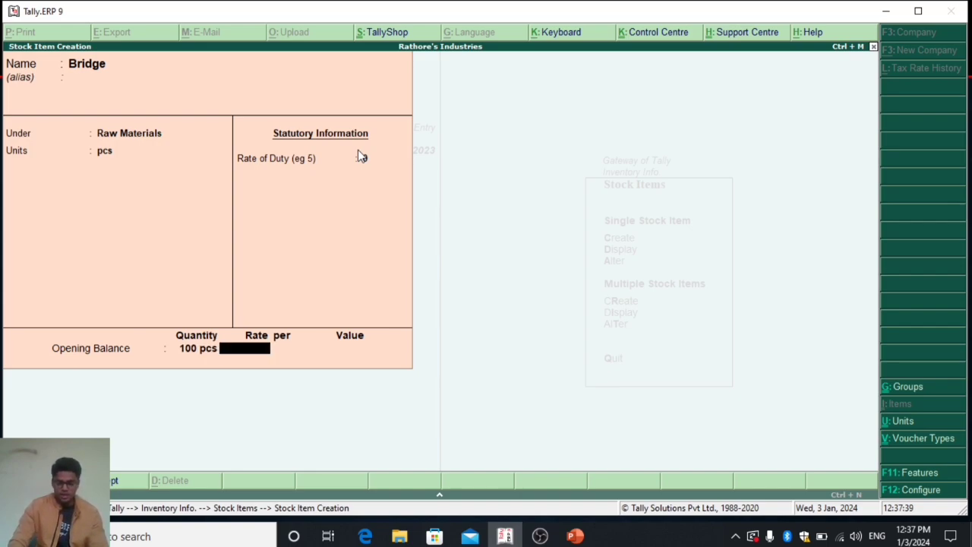
type("100")
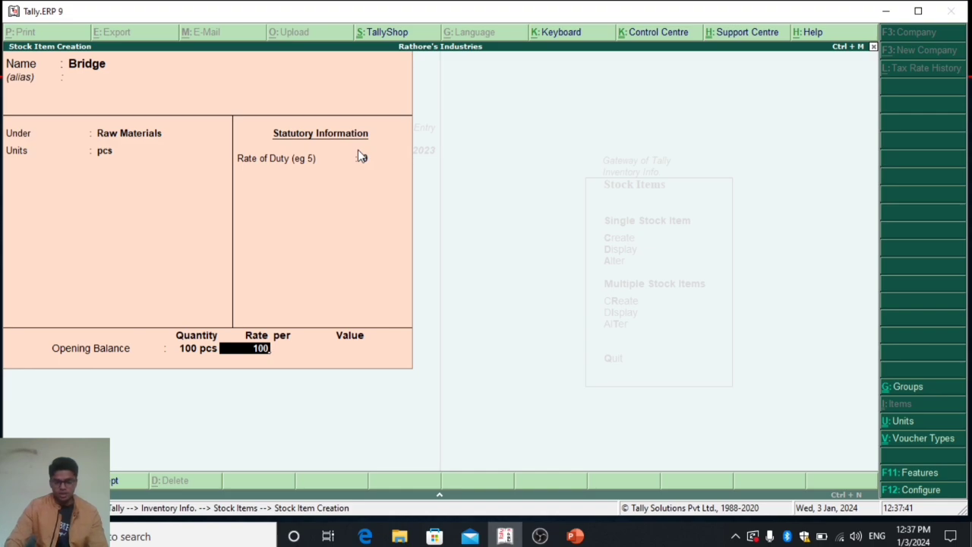
key("BackSpace")
key("BackSpace")
key("BackSpace")
type("4")
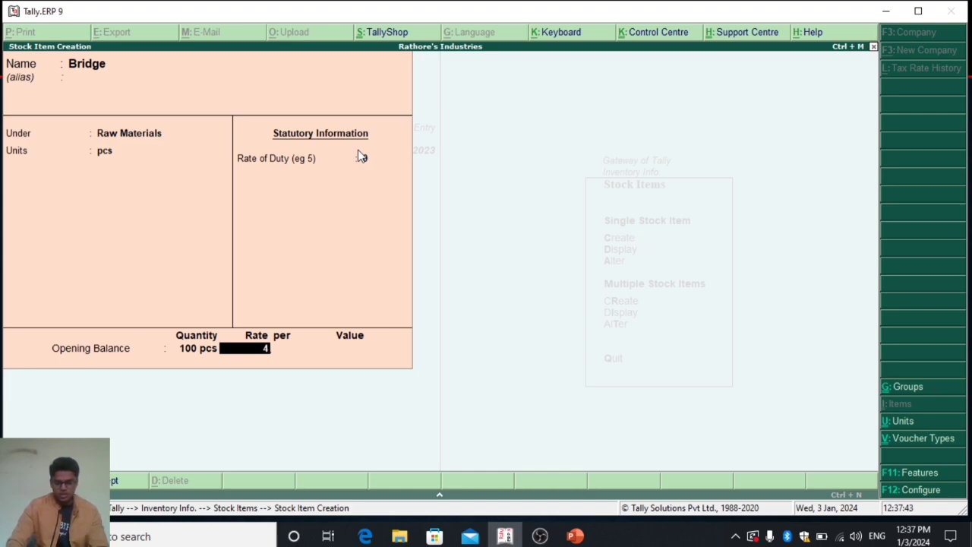
type("00")
key("Return")
key("Return")
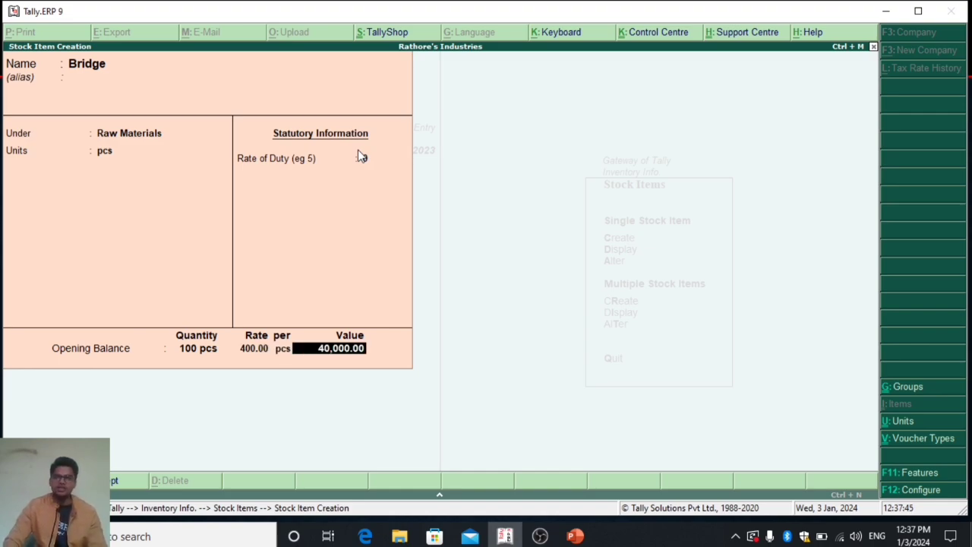
key("Return")
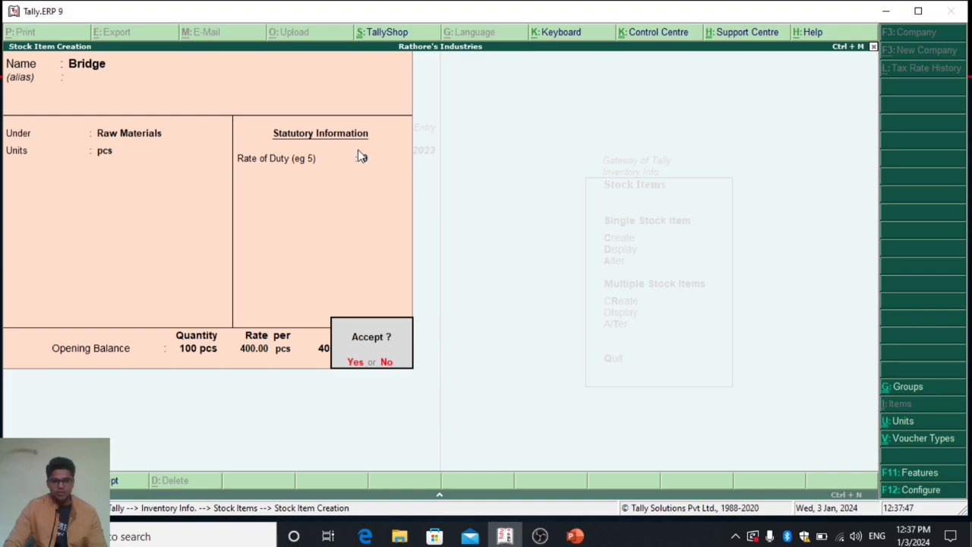
key("Return")
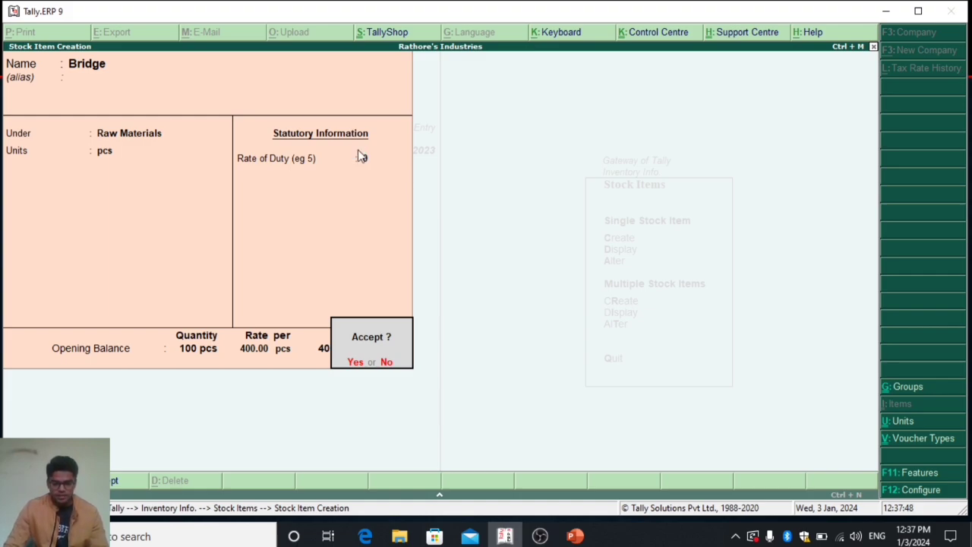
type("y")
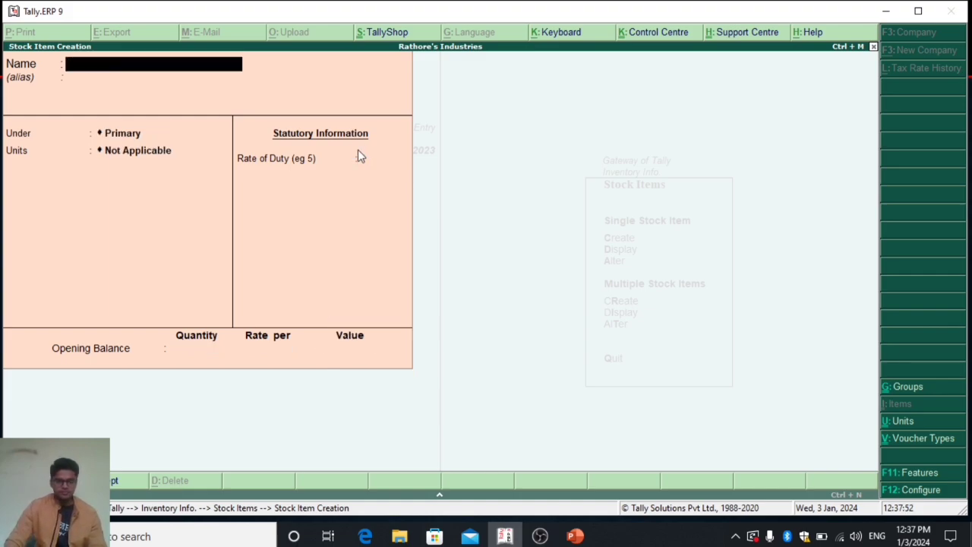
Enter a new stock item named RAM under Raw Materials with unit pcs, without an alias or rate of duty.
type("RAM")
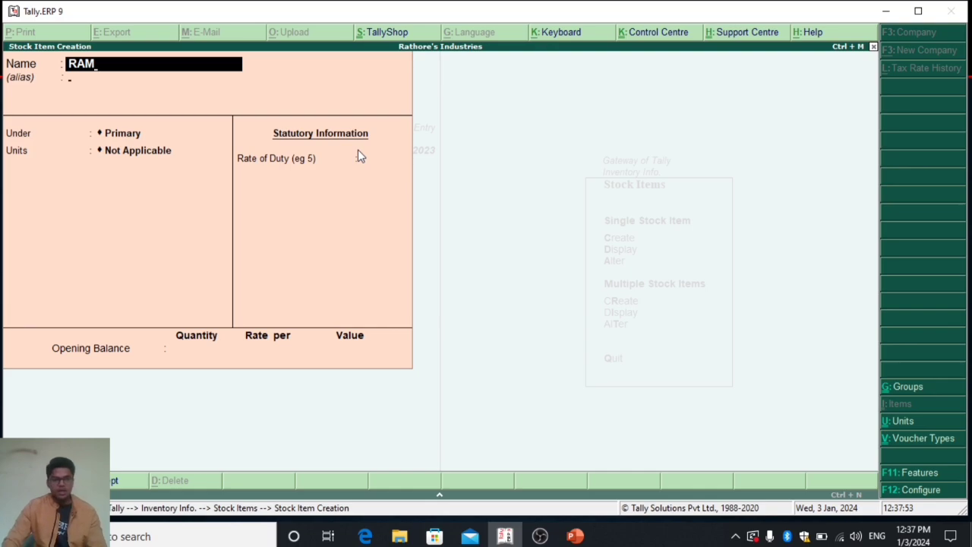
key("Return")
key("Return")
key("Down")
key("Down")
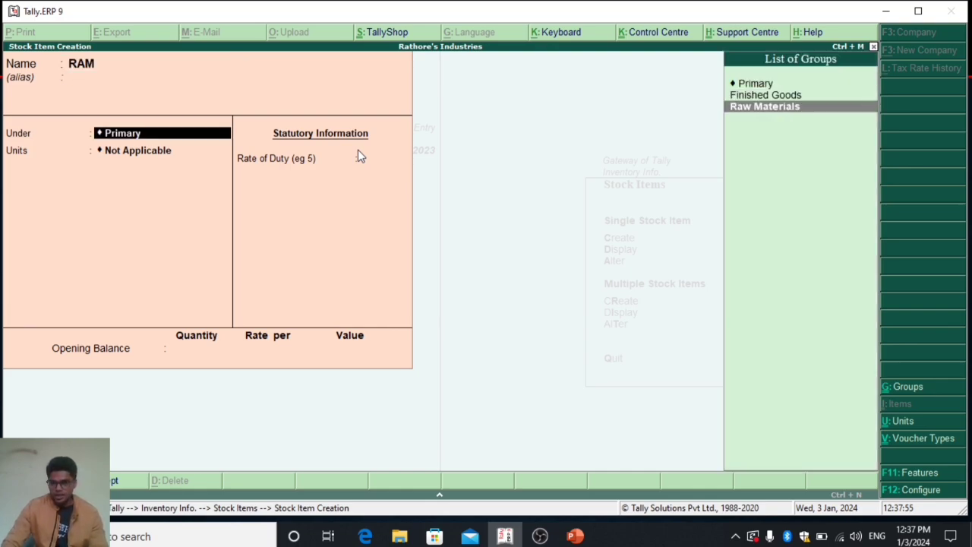
key("Return")
key("Return")
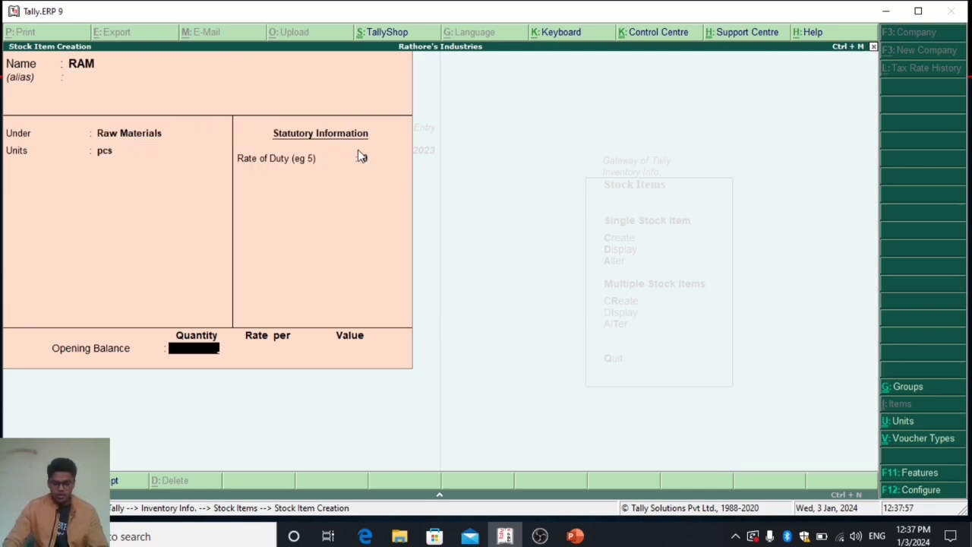
Enter RAM's opening balance of 50 pcs at a rate of 3,000 per pcs and save the item.
type("50")
key("Return")
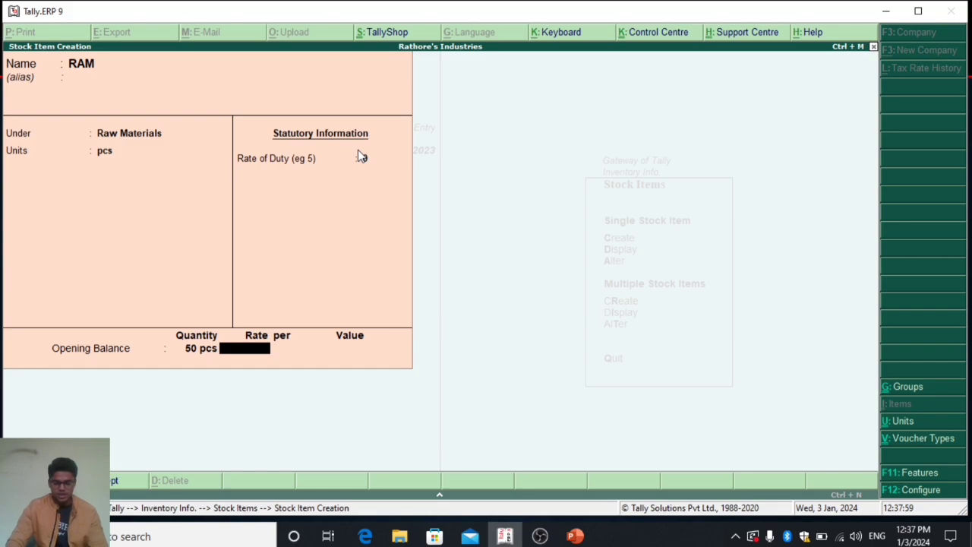
type("3000")
key("Return")
key("Return")
key("Return")
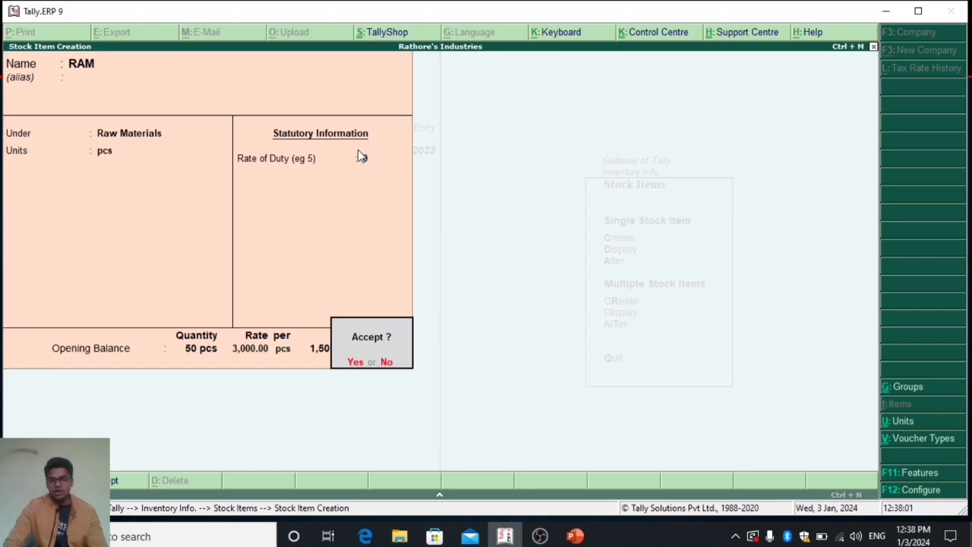
key("Return")
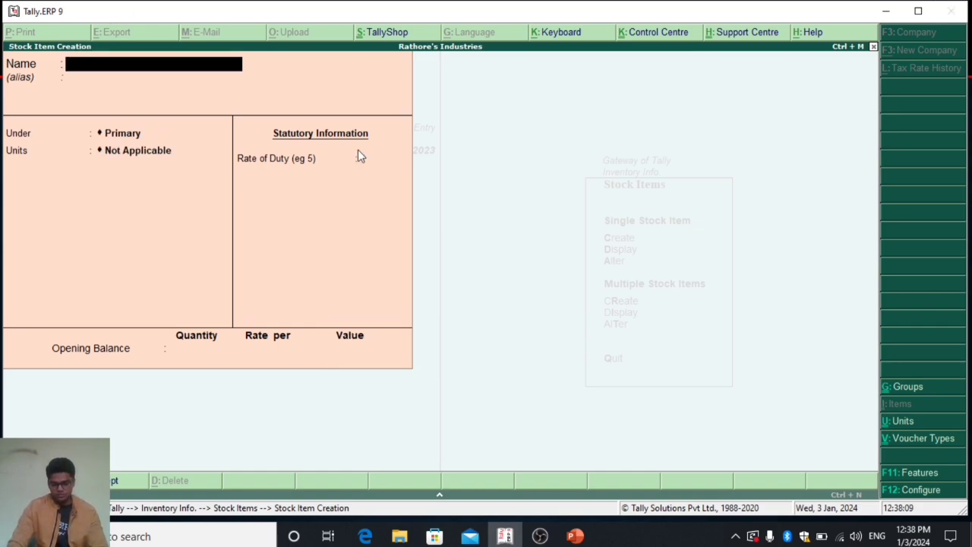
Enter a new stock item named Processor under Raw Materials with unit pcs, without an alias or rate of duty.
type("Processor")
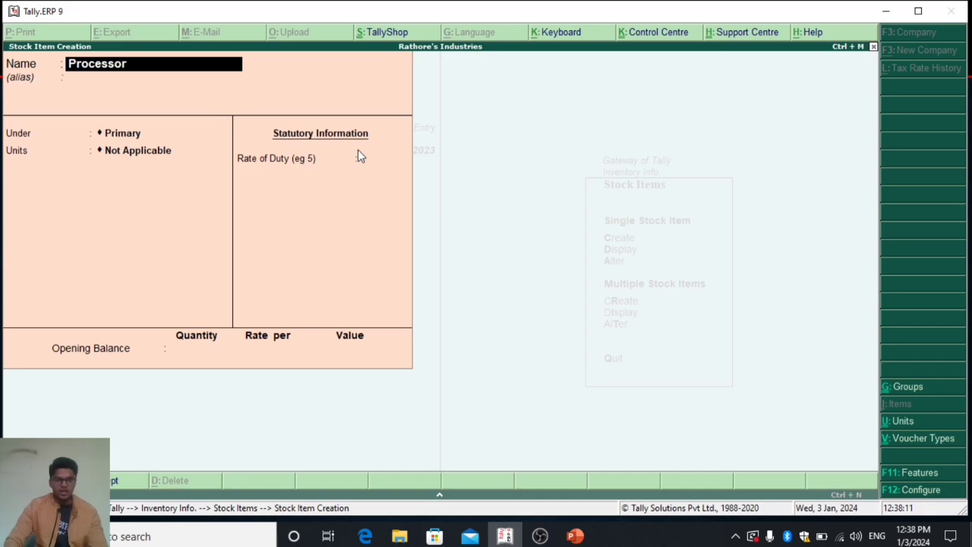
key("Return")
key("Return")
key("Down")
key("Down")
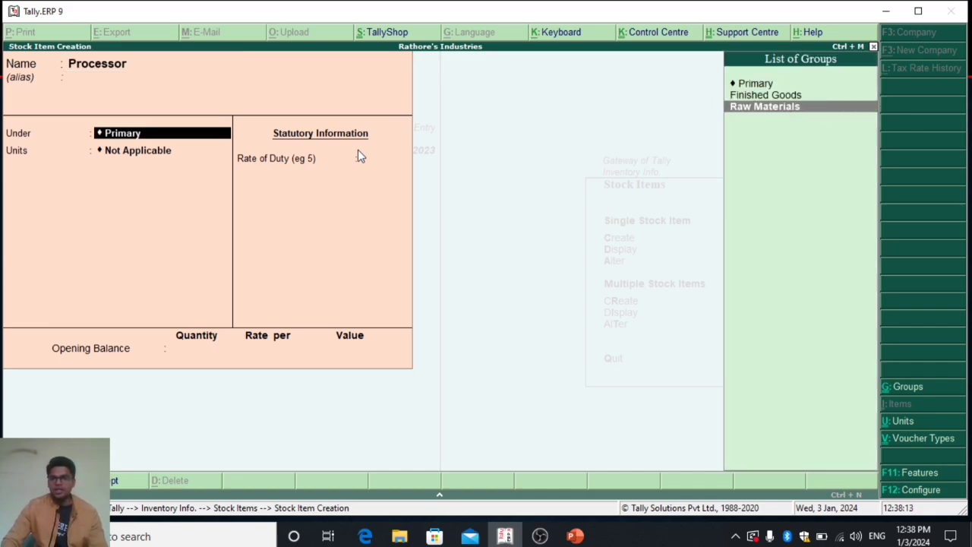
key("Return")
key("Down")
key("Return")
key("Return")
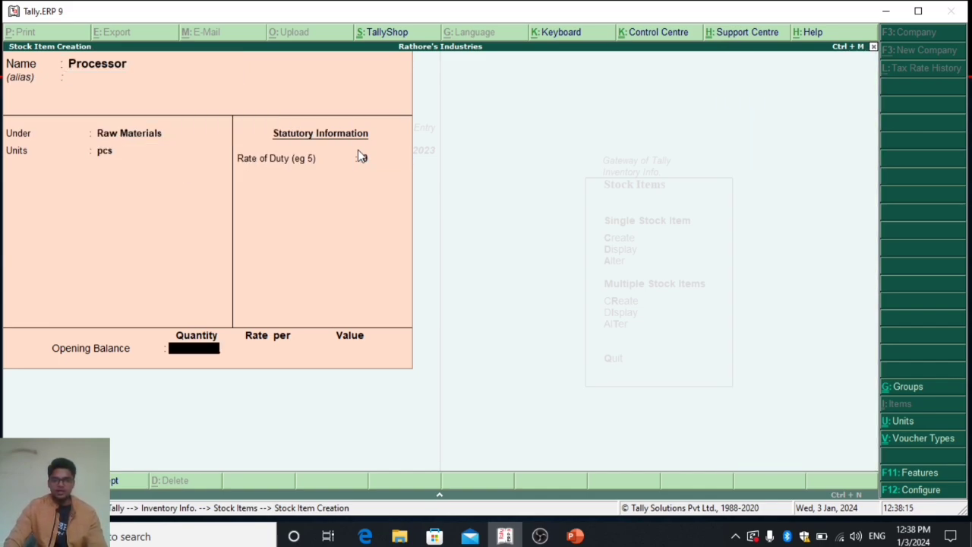
Enter Processor's opening balance of 50 pcs at a rate of 5,000 per pcs, keeping the calculated value.
type("50")
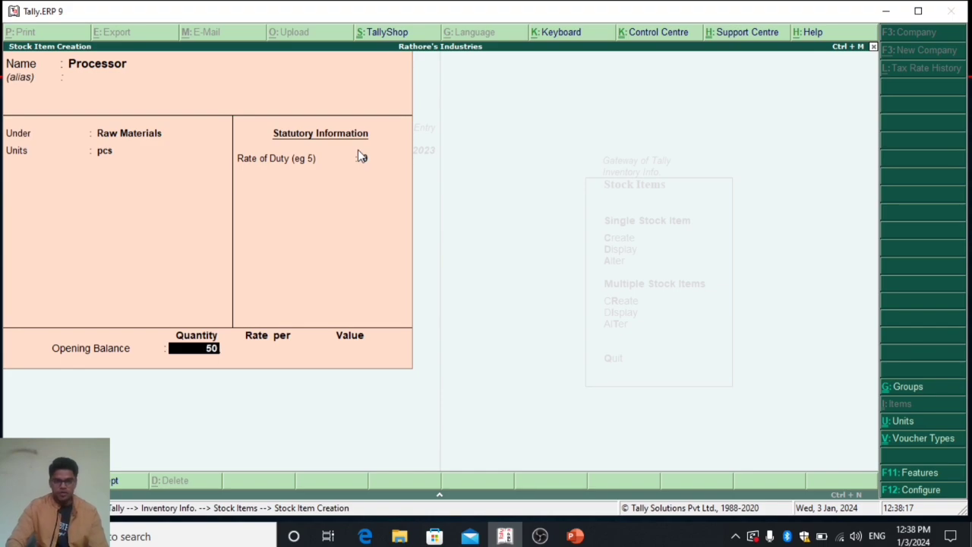
key("Return")
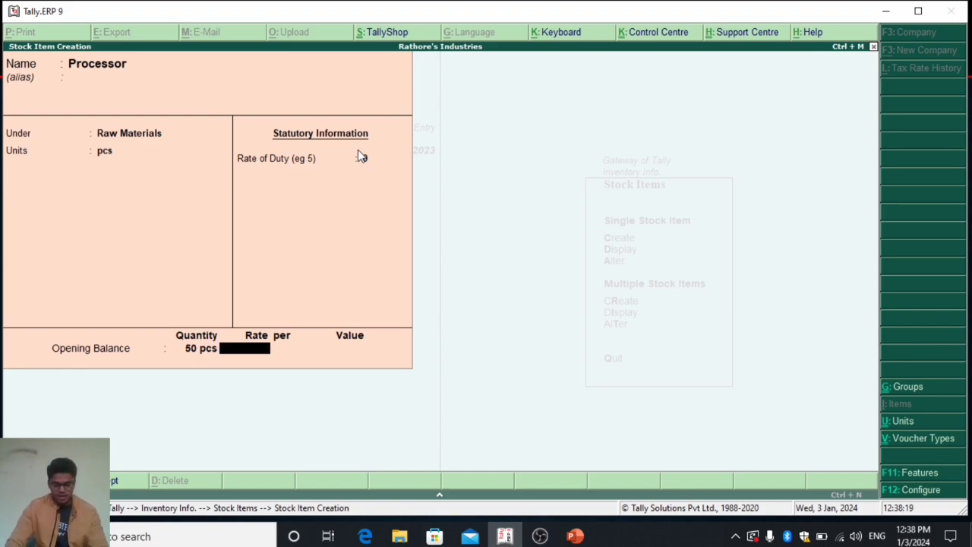
type("5000")
key("Return")
key("Return")
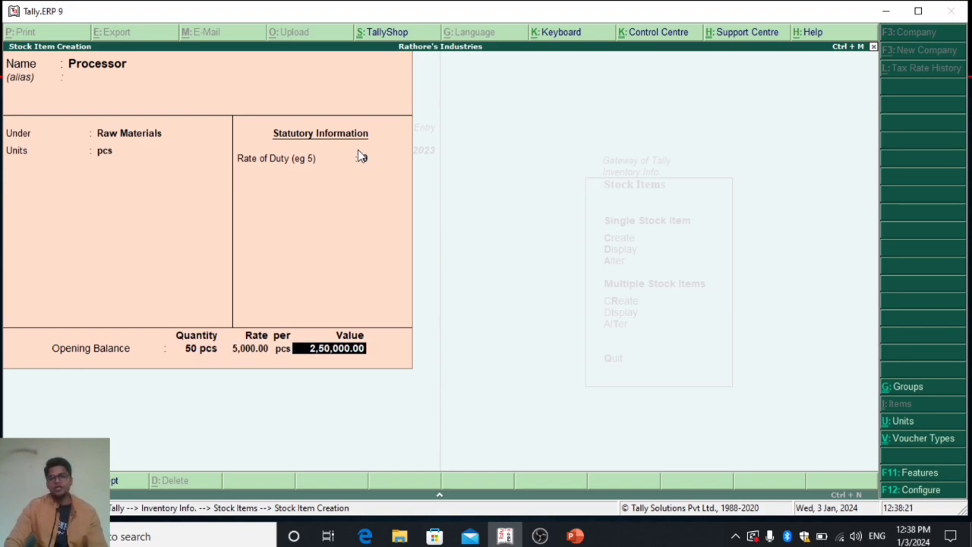
key("Return")
key("Return")
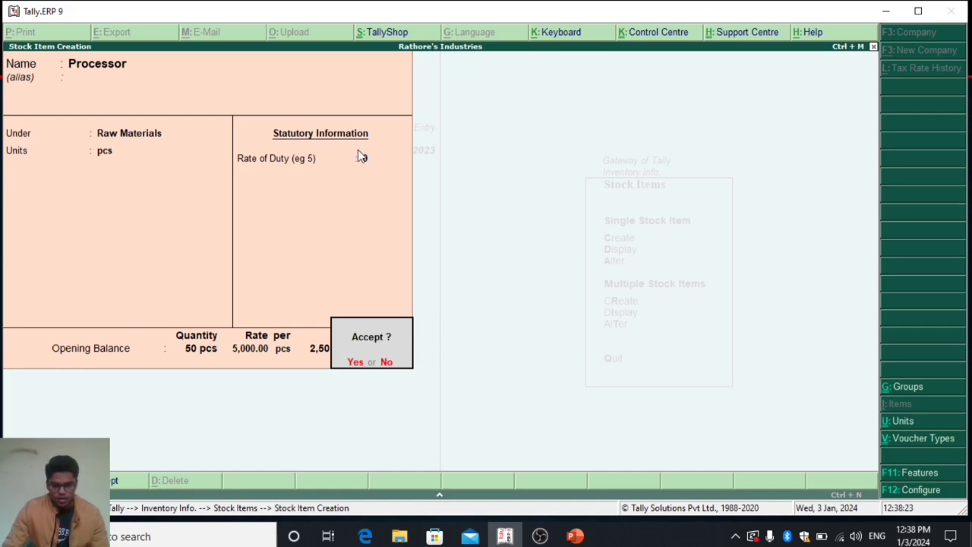
Save Processor and enter a new stock item named Camera under Raw Materials with unit pcs, without an alias or rate of duty.
type("yCa")
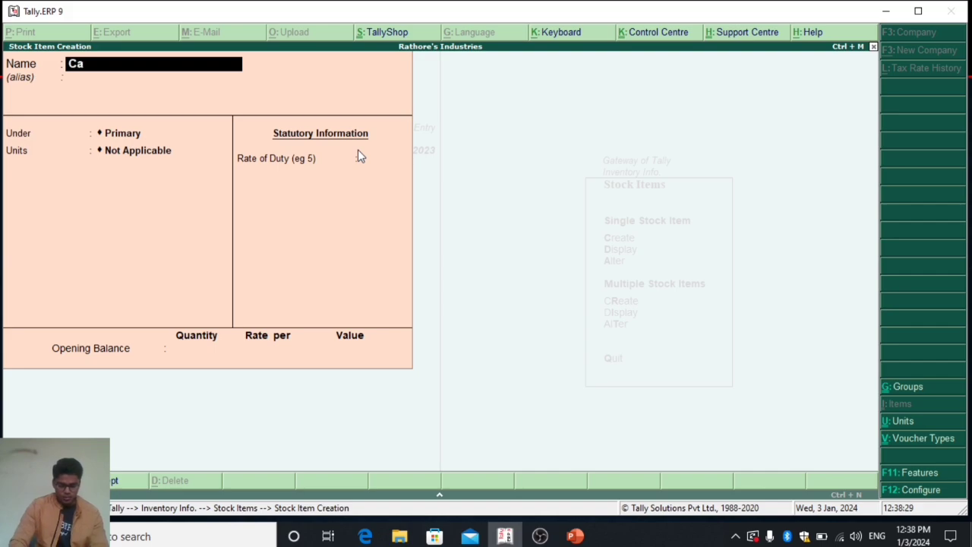
type("mera")
key("Return")
key("Return")
key("Down")
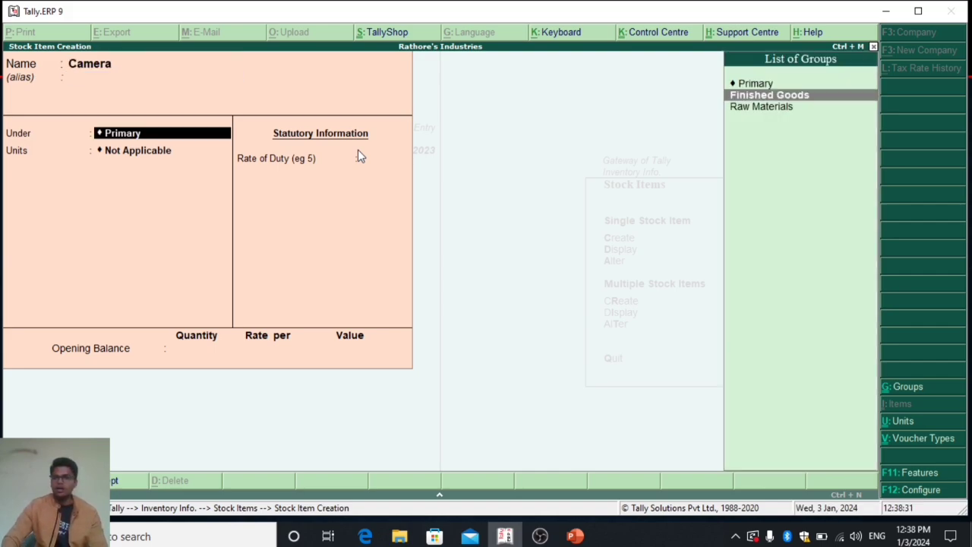
key("Down")
key("Return")
key("Down")
key("Return")
key("Return")
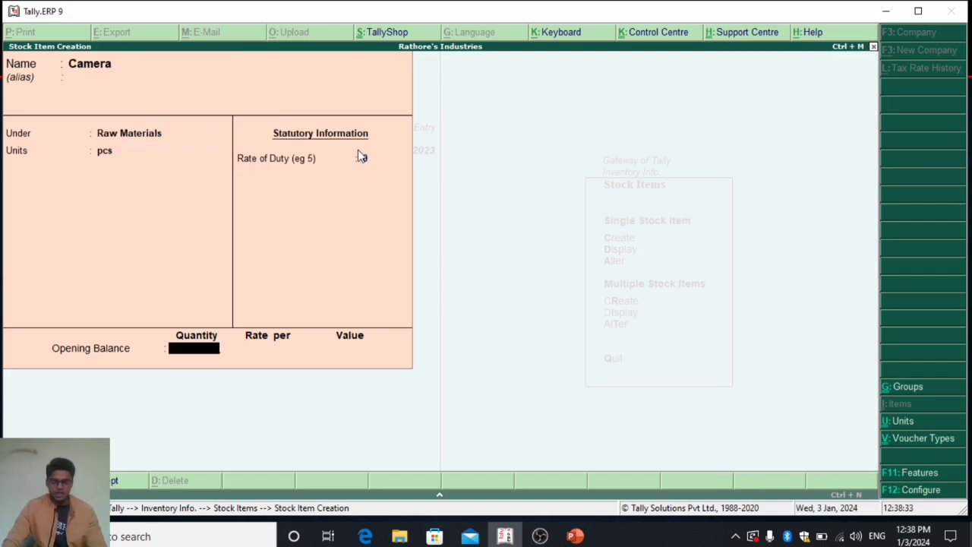
Enter Camera's opening balance of 50 pcs at a rate of 300 per pcs, keeping the calculated value.
type("0")
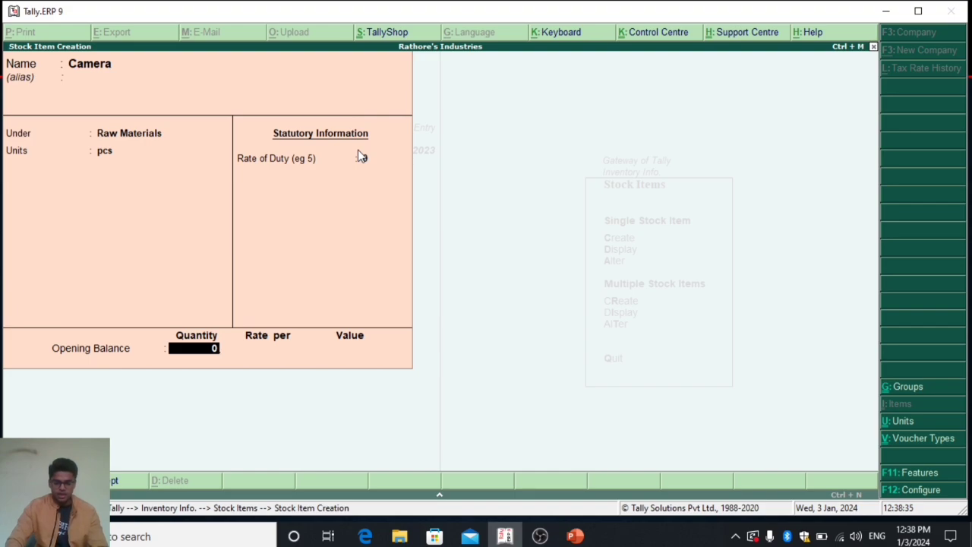
key("BackSpace")
type("50")
key("Return")
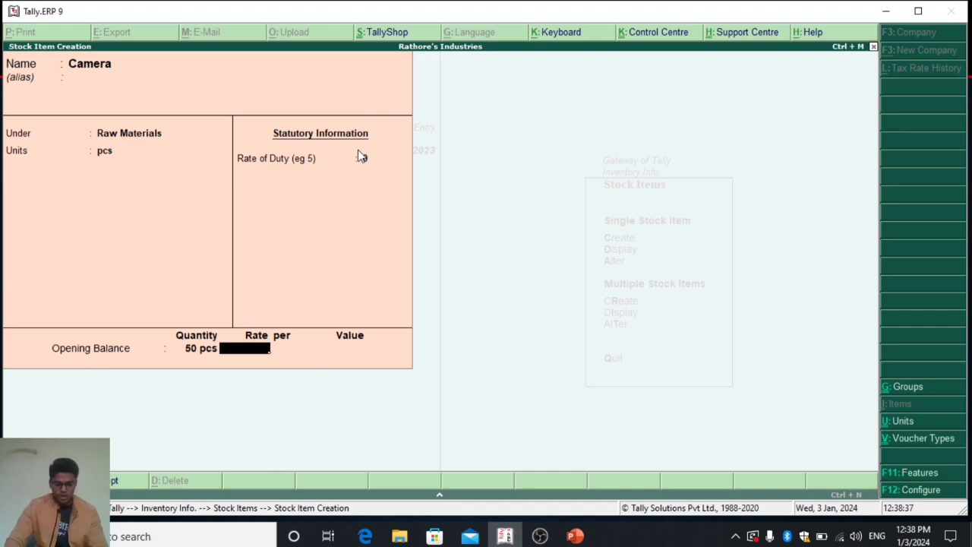
type("300")
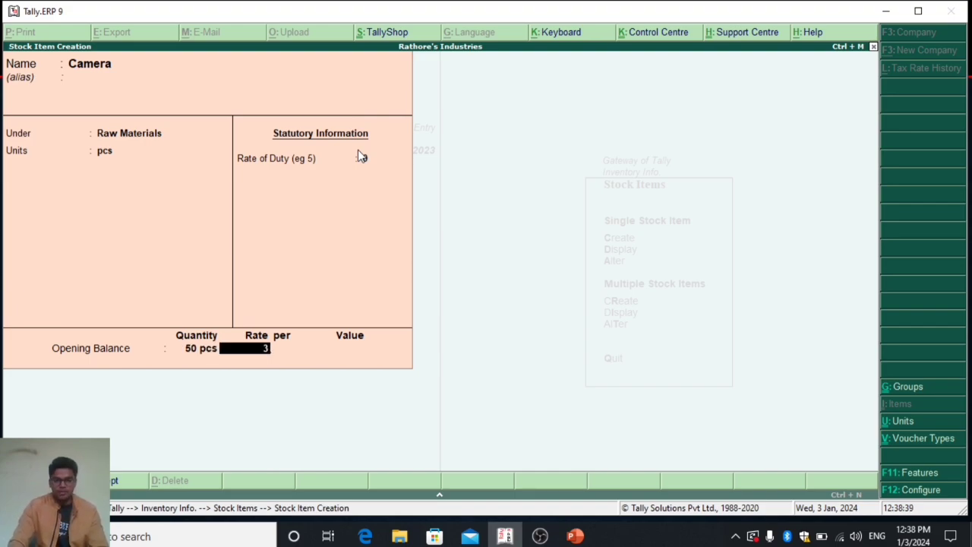
key("Return")
key("Return")
key("Return")
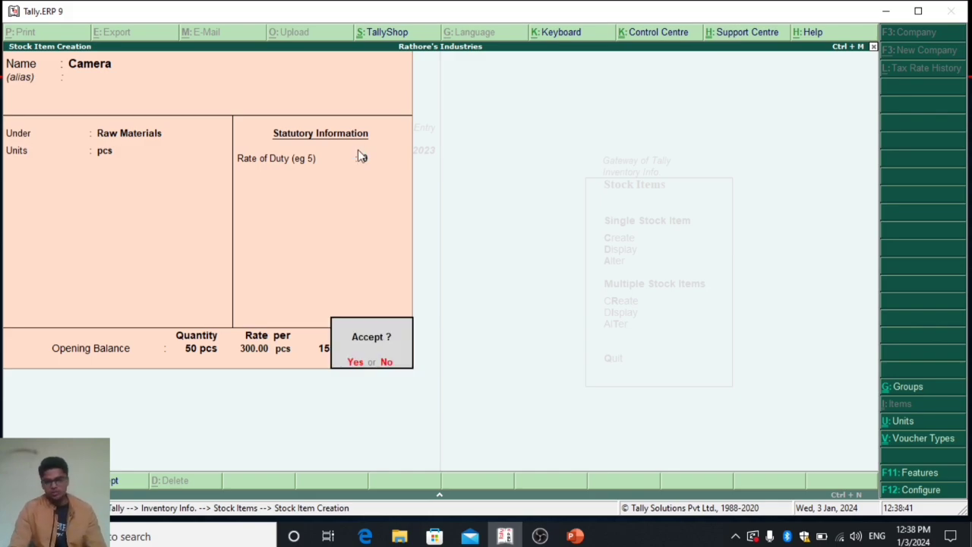
Save Camera and enter a new stock item named FAN under Raw Materials with unit pcs, without an alias or rate of duty.
type("yF")
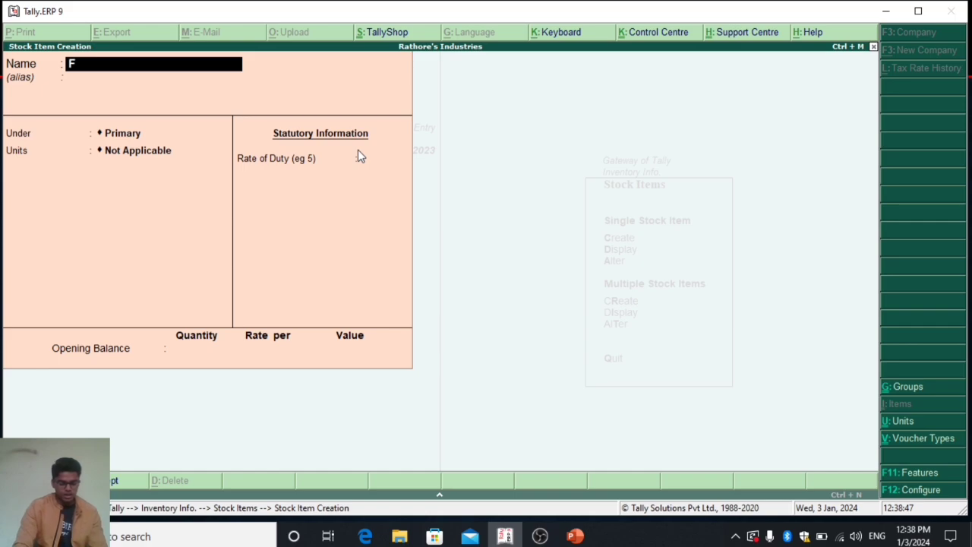
type("AN")
key("Return")
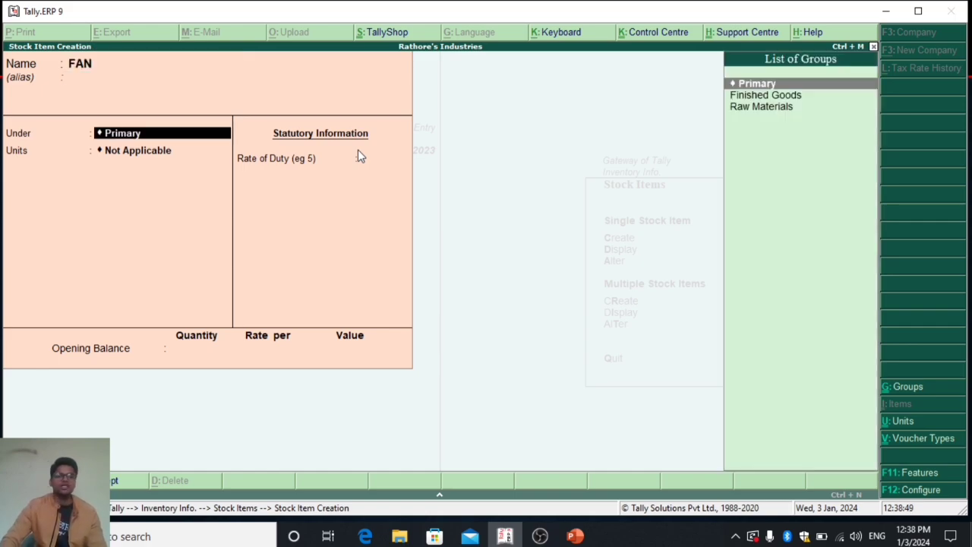
key("Down")
key("Down")
key("Return")
key("Down")
key("Return")
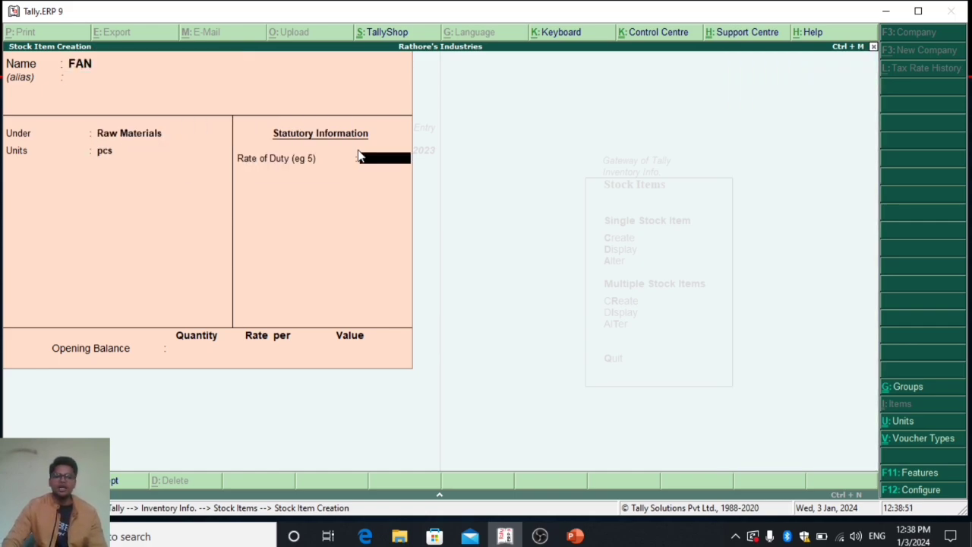
key("Return")
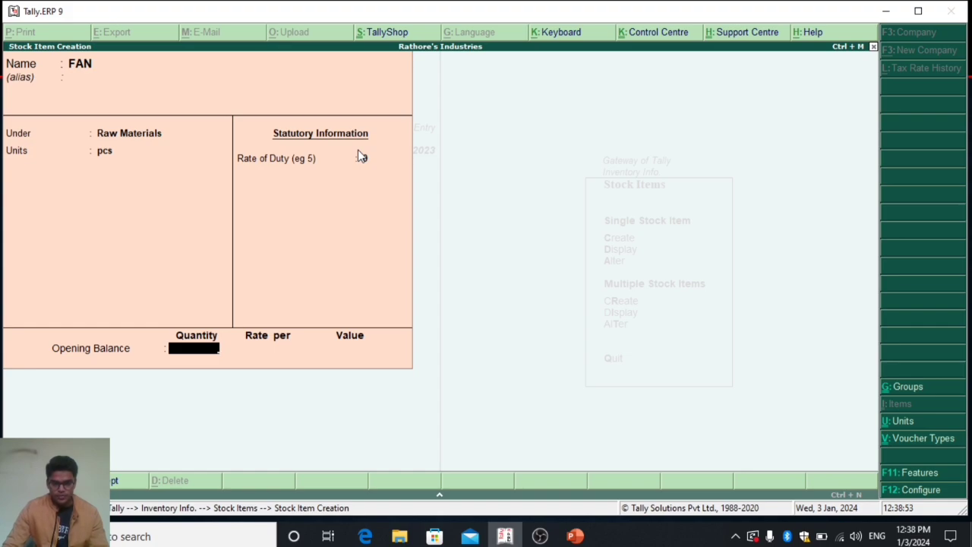
Enter FAN's opening balance of 50 pcs at a rate of 100 per pcs, save the item and leave stock item creation.
type("50")
key("Return")
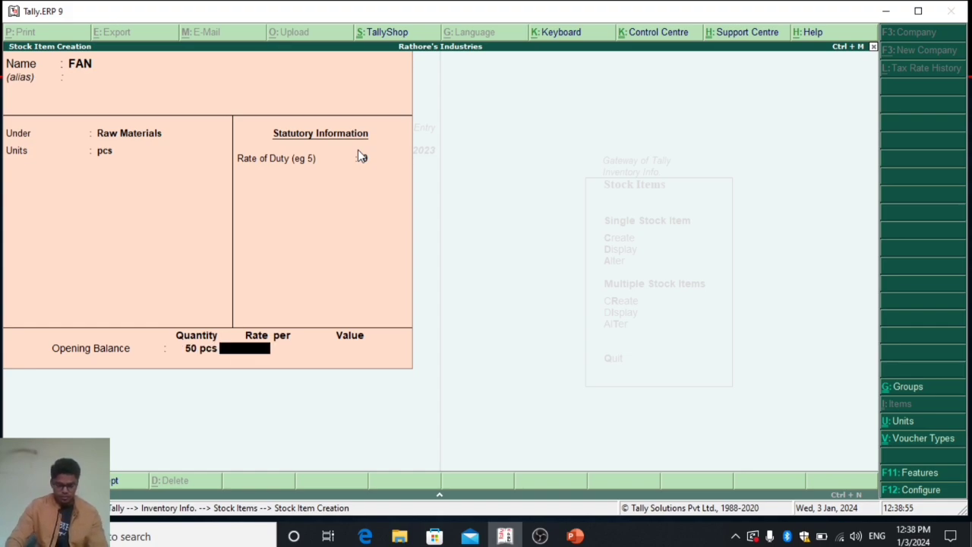
type("100")
key("Return")
key("Return")
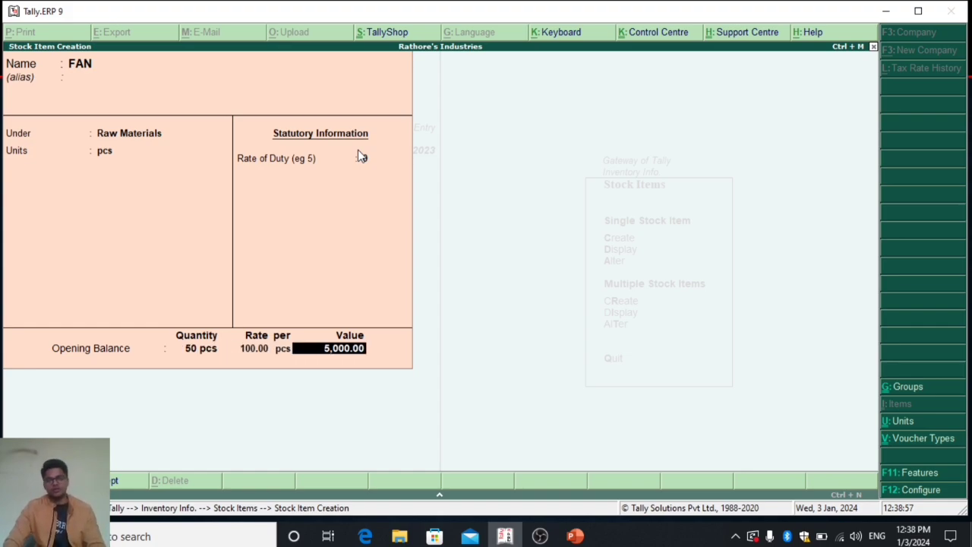
key("Return")
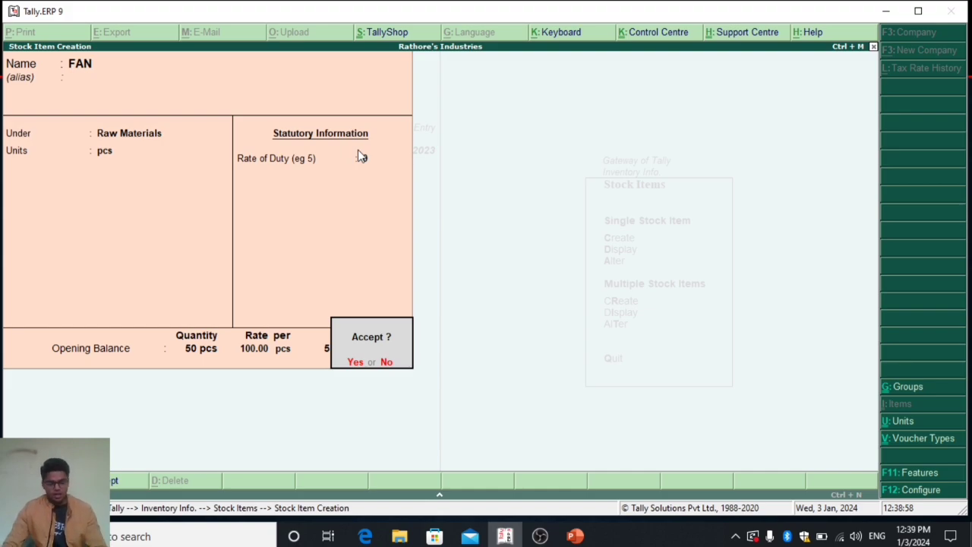
key("Return")
key("Escape")
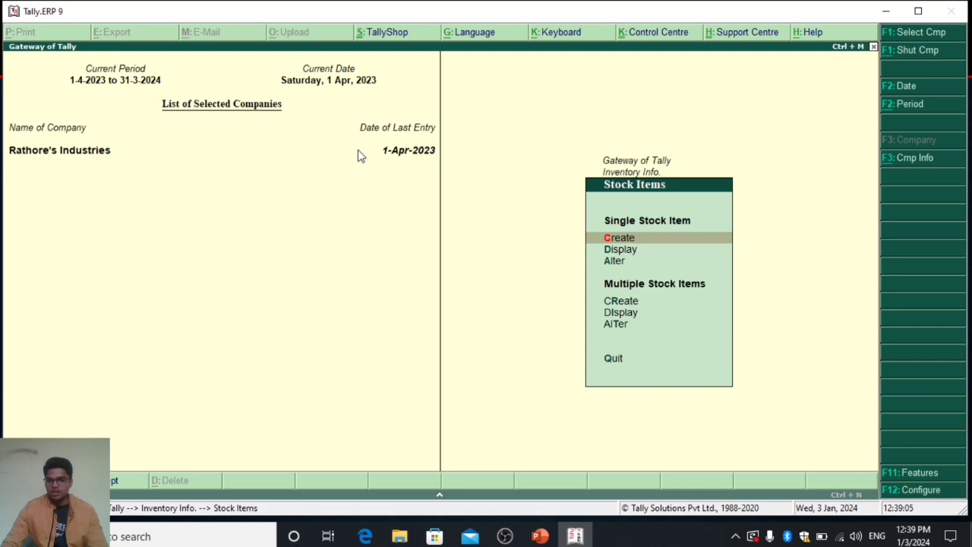
Open the Stock Summary report and expand it to the detailed view of individual items.
key("Escape")
key("Escape")
key("Down")
key("Down")
key("Down")
key("Down")
key("Down")
key("Down")
key("Down")
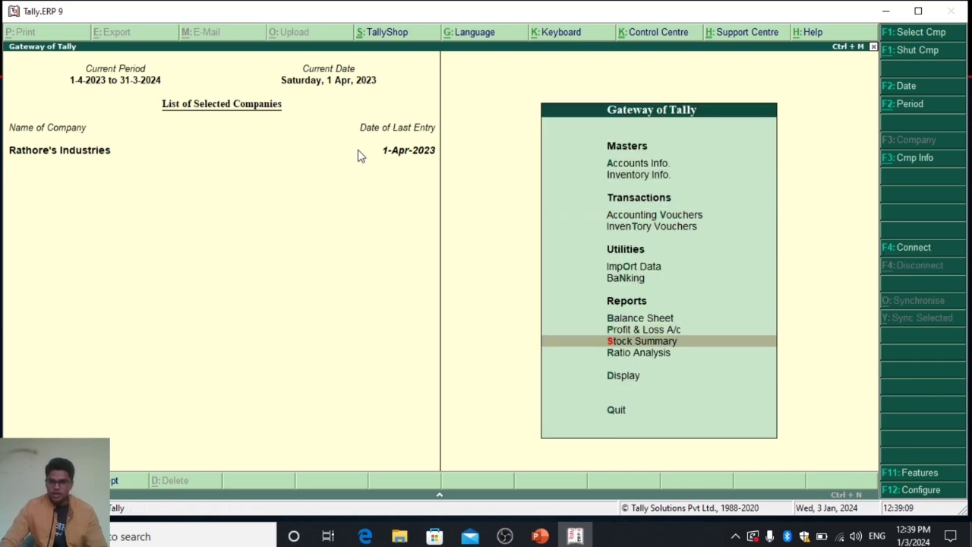
key("Return")
key("alt+F1")
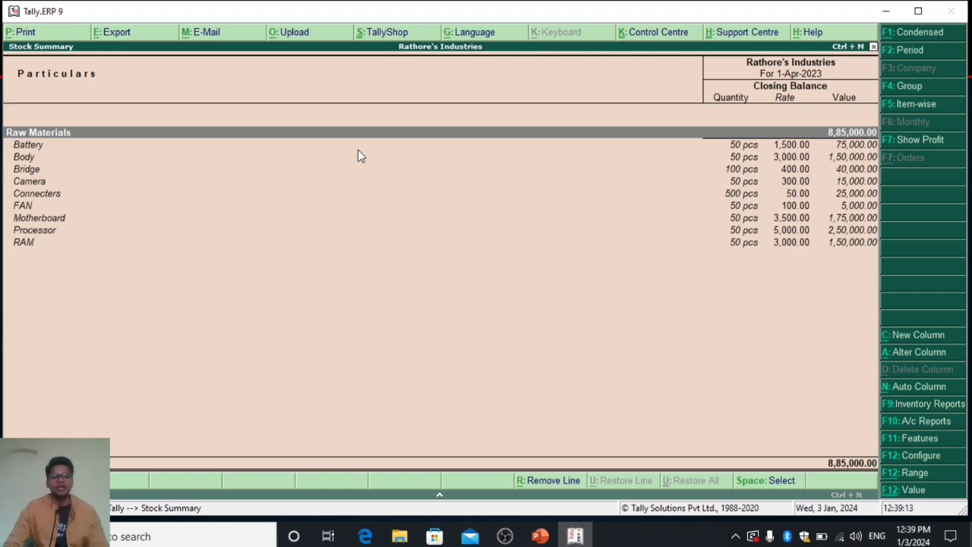
Examine the closing quantity, rate and value of each raw material item, and close the Stock Summary.
key("Down")
key("Down")
key("Down")
key("Down")
key("Down")
key("Down")
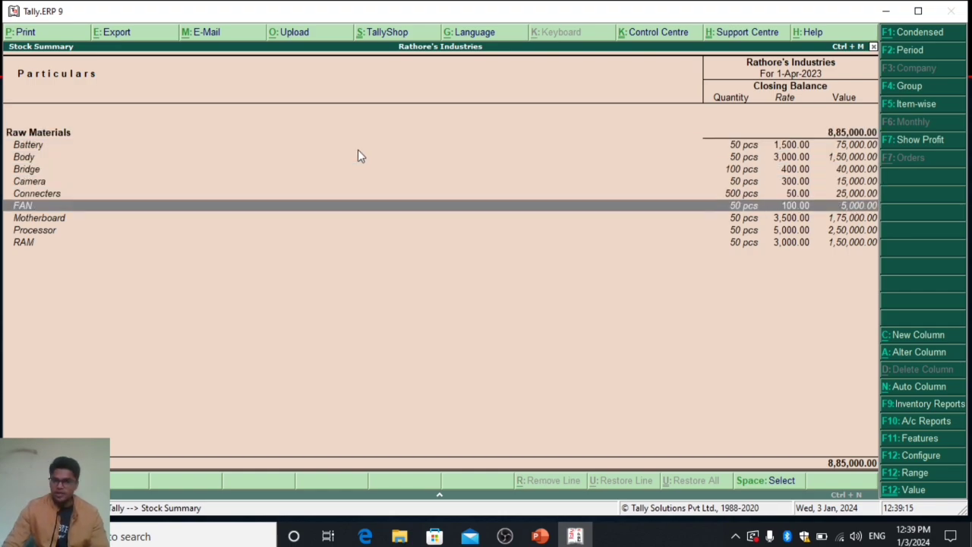
key("Down")
key("Down")
key("Down")
key("Escape")
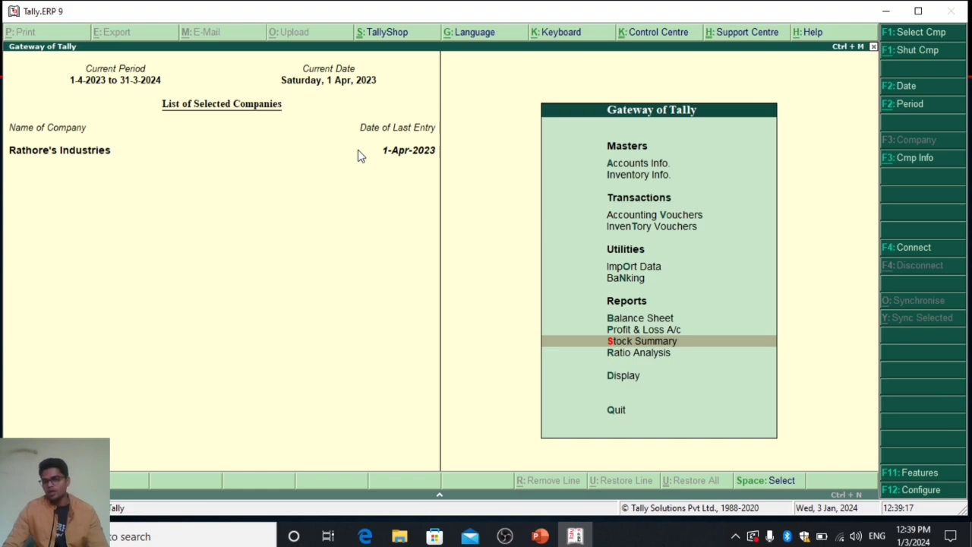
Open the creation form for a single stock item from the inventory masters.
key("Down")
key("Down")
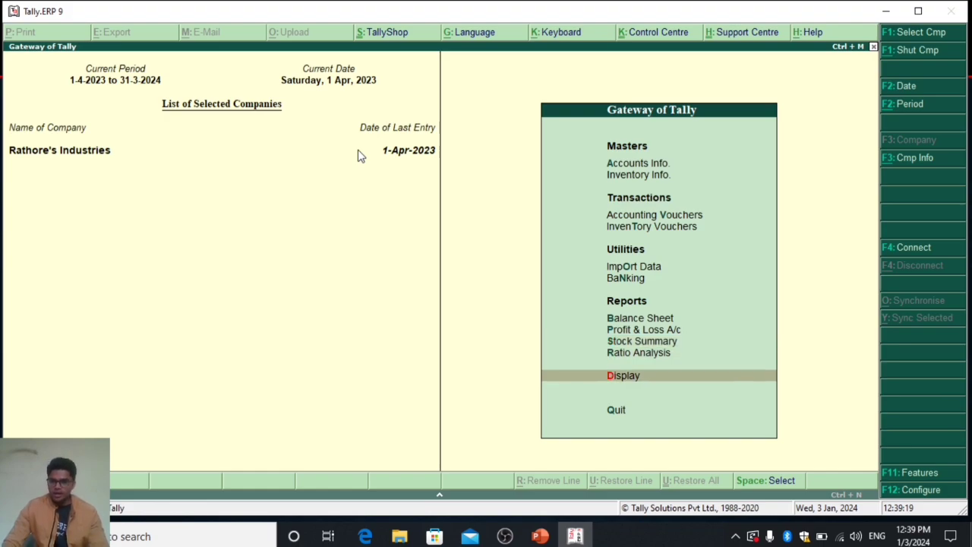
key("Up")
key("Up")
key("Up")
key("Up")
key("Up")
key("Up")
key("Up")
key("Up")
key("Up")
key("Return")
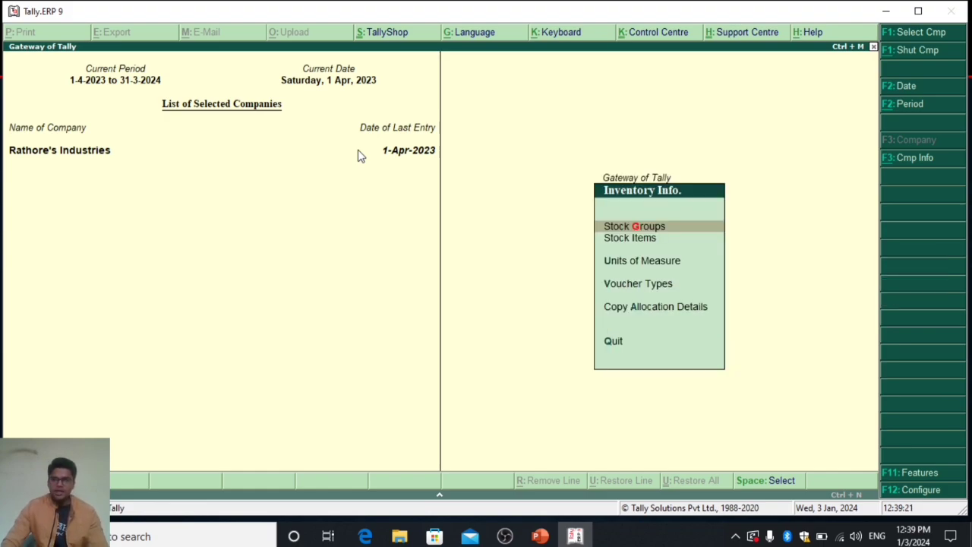
key("Down")
key("Return")
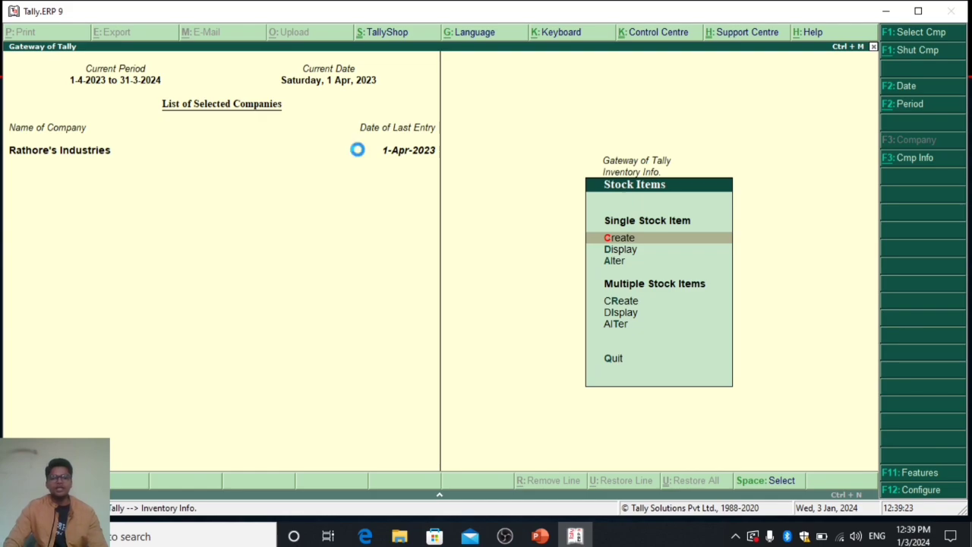
key("Return")
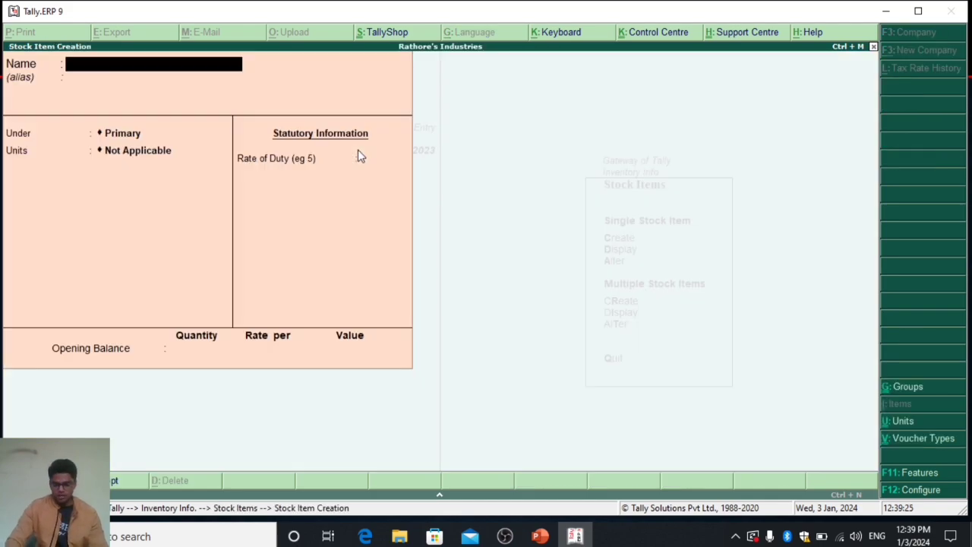
Name the stock item Laptop, place it under Finished Goods and set its unit to pcs.
type("Laptop")
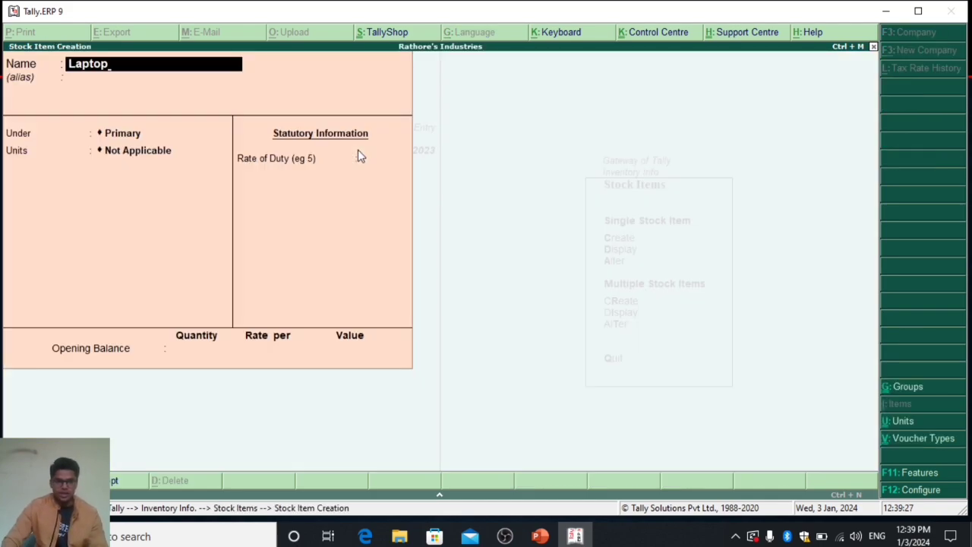
key("Return")
key("Down")
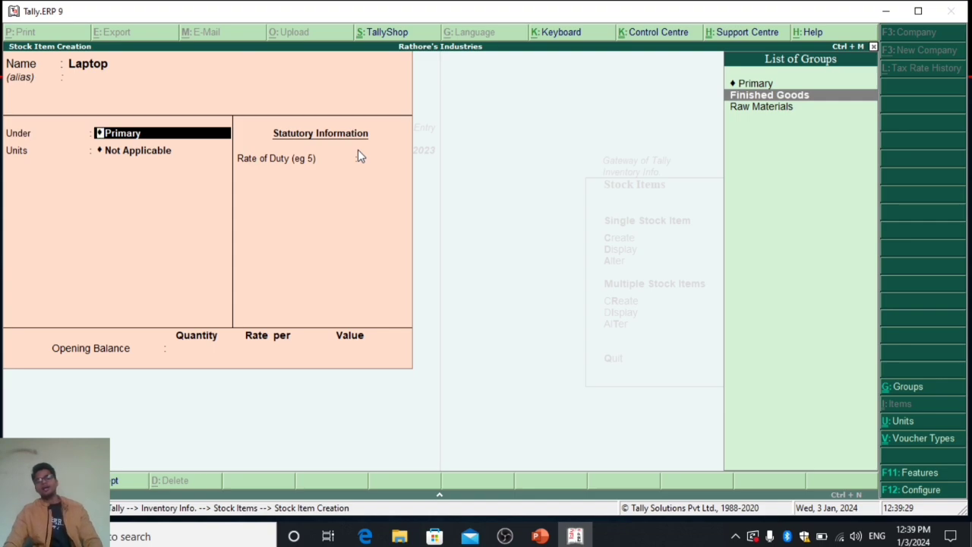
key("Down")
key("Up")
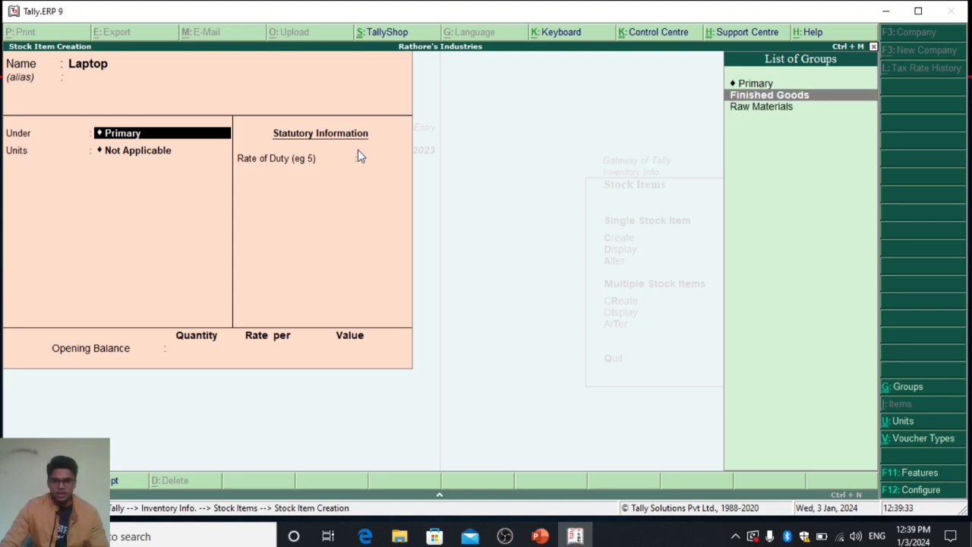
key("Return")
key("Down")
key("Return")
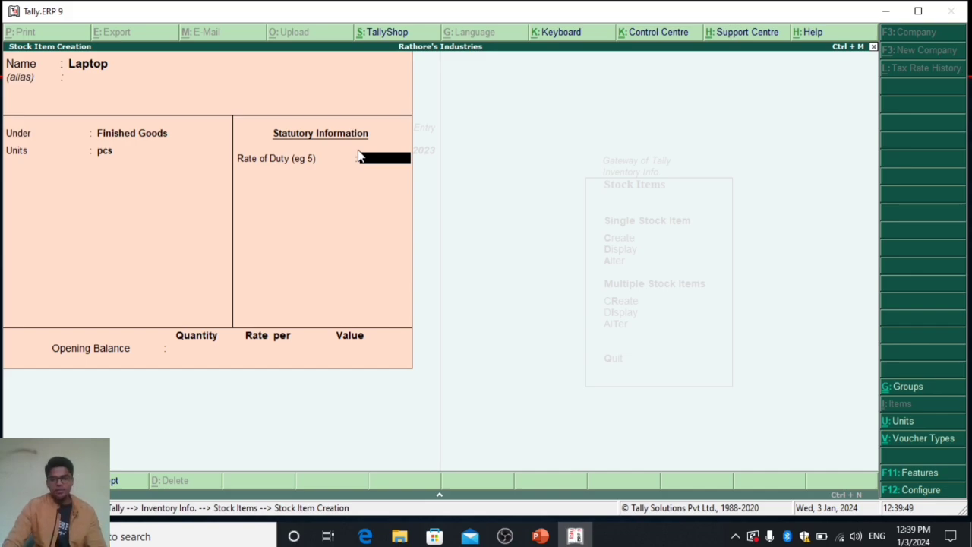
Enable component list details (Bill of Materials) in the stock item configuration and accept the settings.
key("BackSpace")
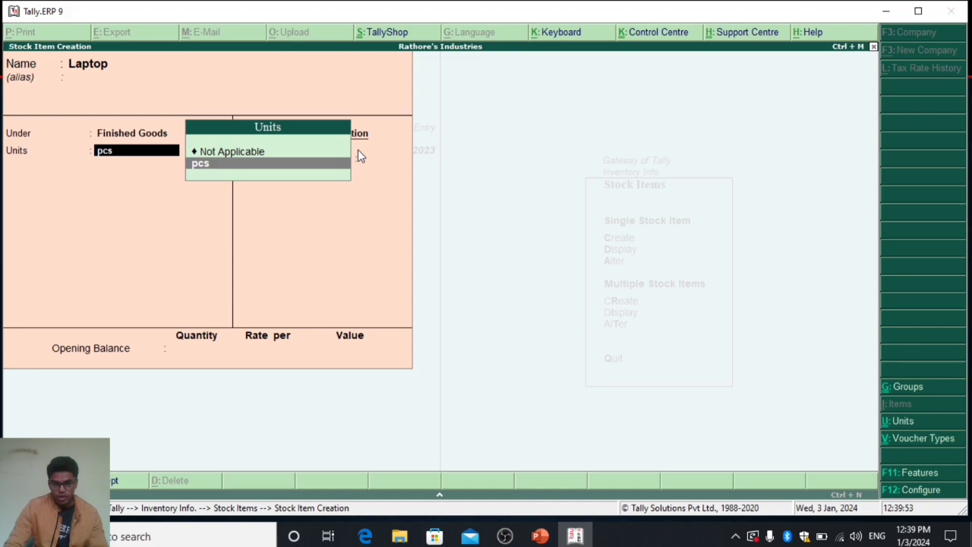
key("F12")
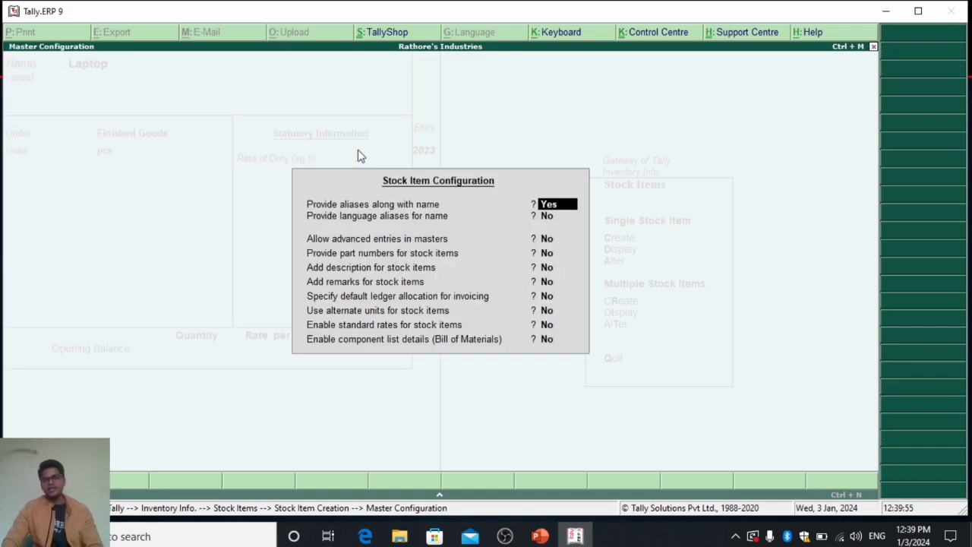
key("Down")
key("Down")
key("Down")
key("Down")
key("Return")
key("Return")
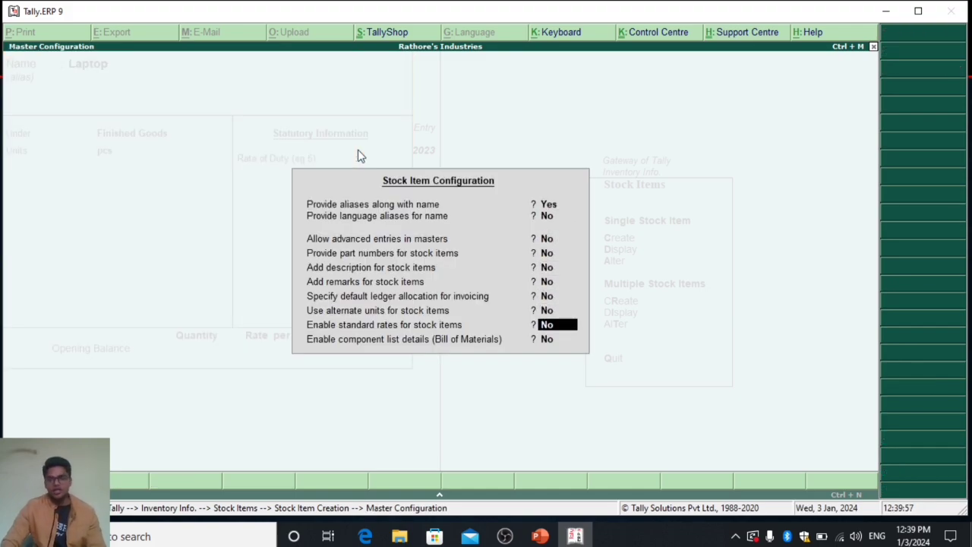
key("Return")
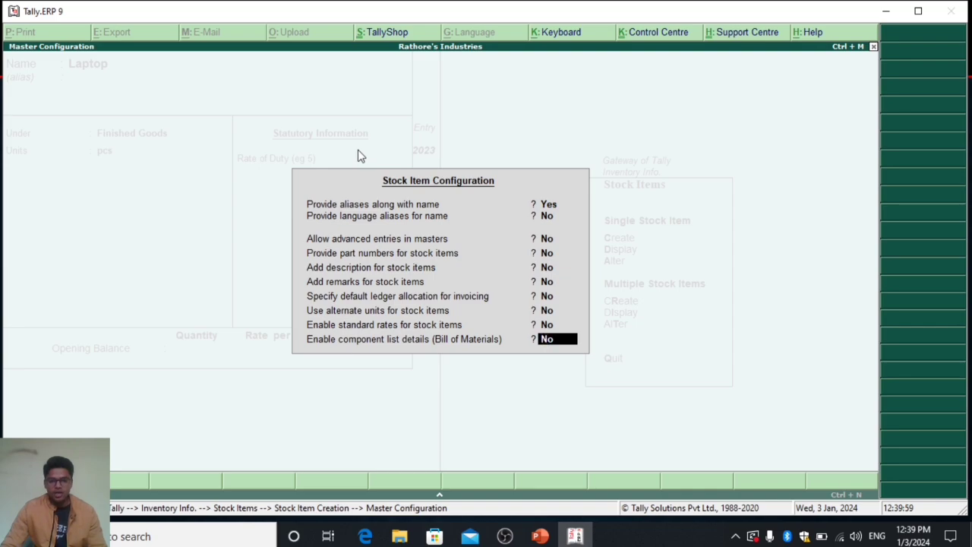
type("y")
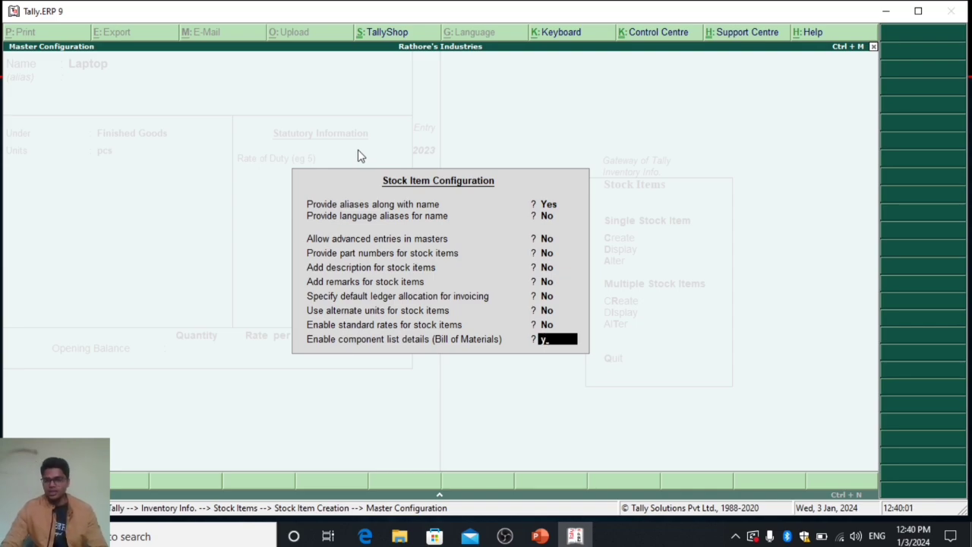
key("Return")
key("Return")
key("Return")
key("Return")
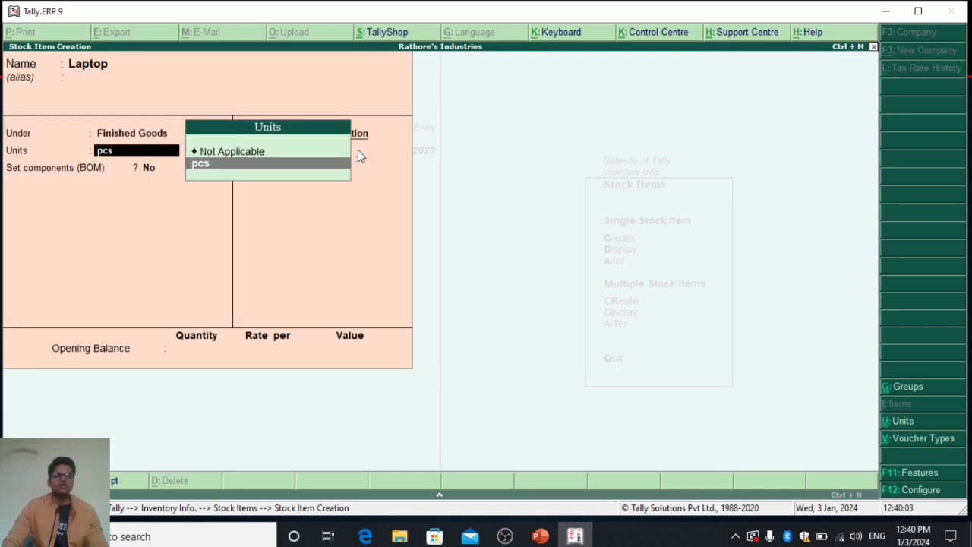
Turn on component setup for Laptop and start a BOM named Dell with a unit of manufacture of 1 pcs.
key("Return")
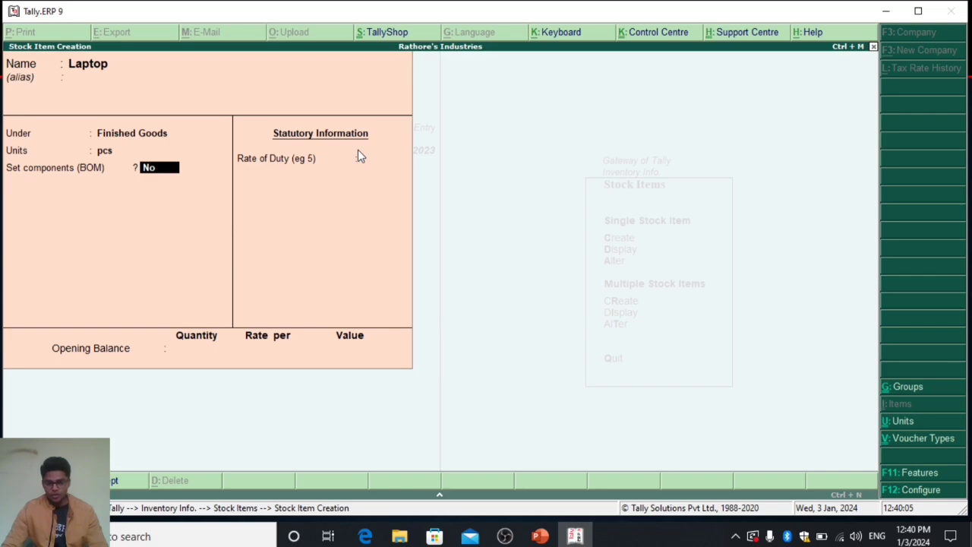
key("y")
key("Return")
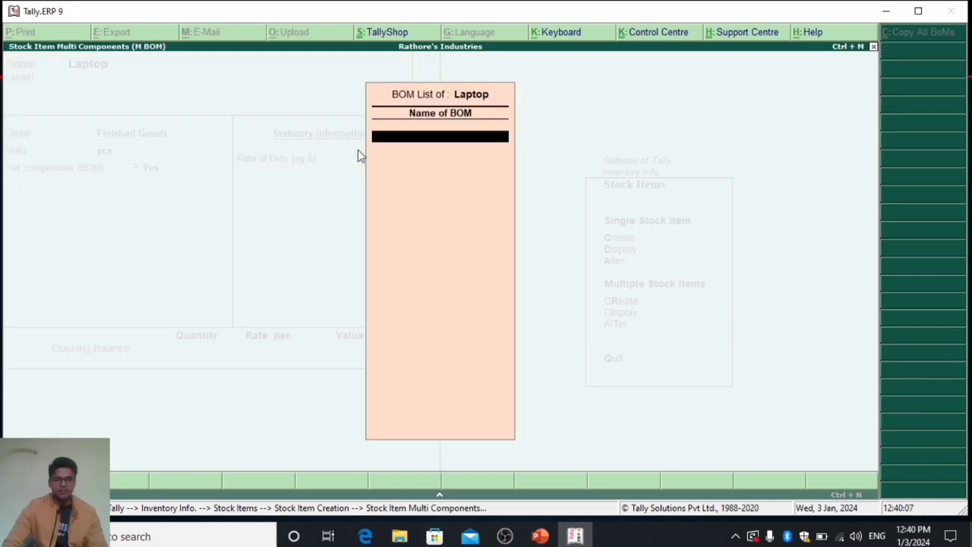
type("Dell")
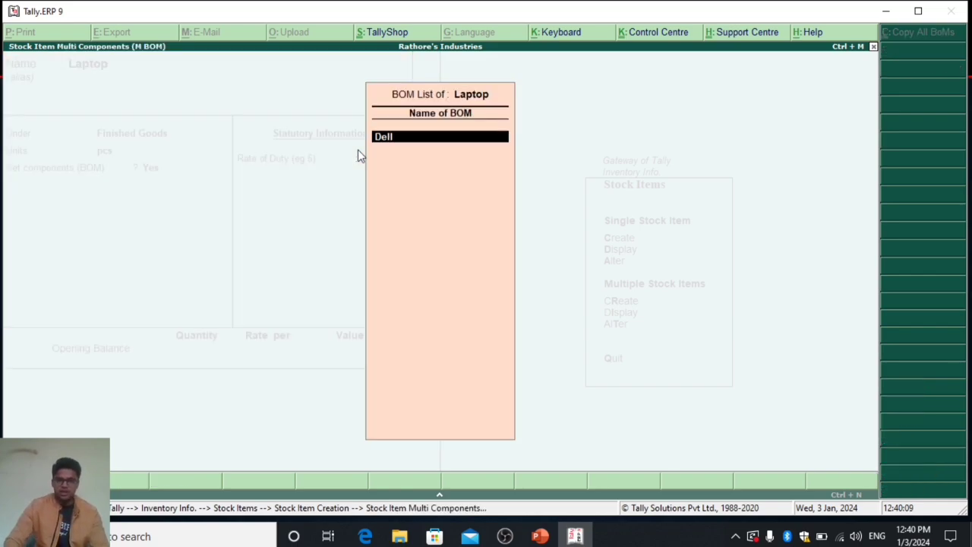
key("Return")
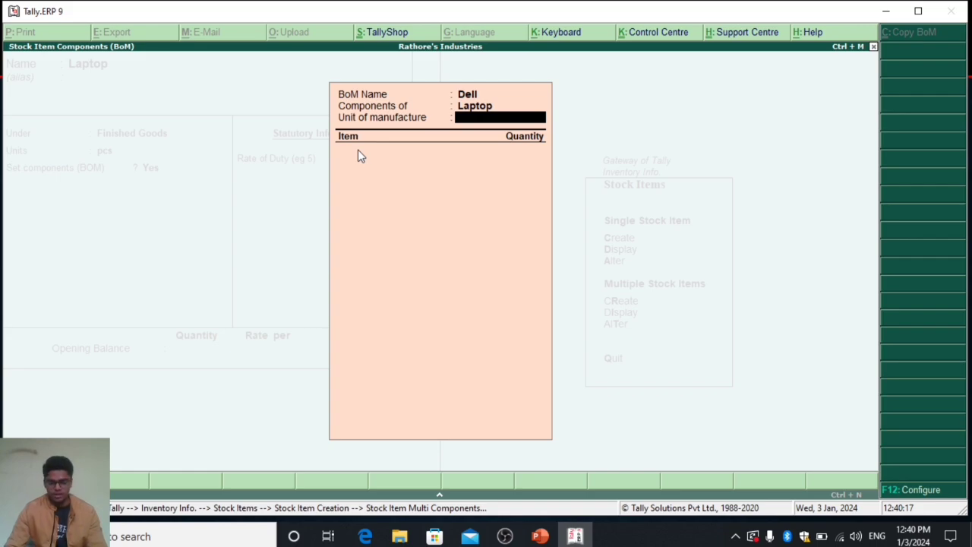
type("1")
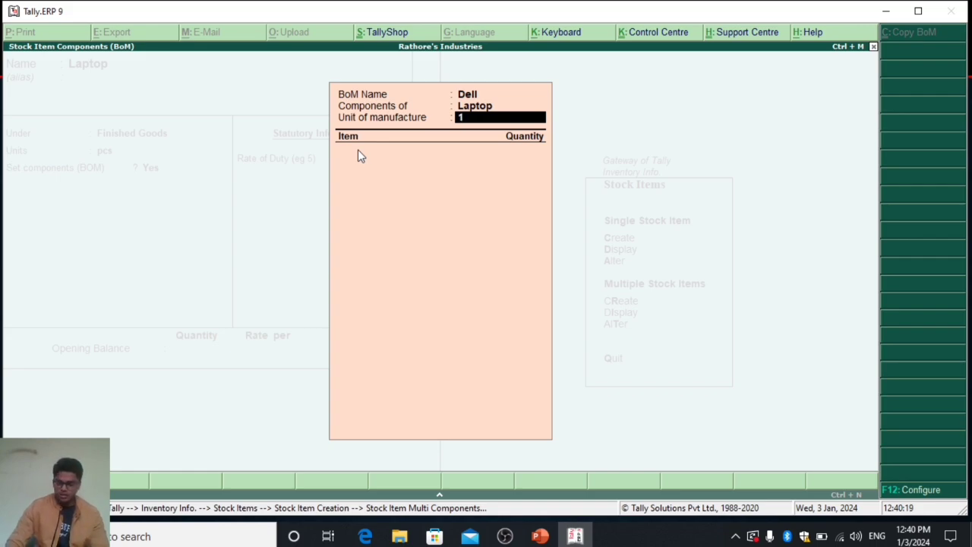
key("Return")
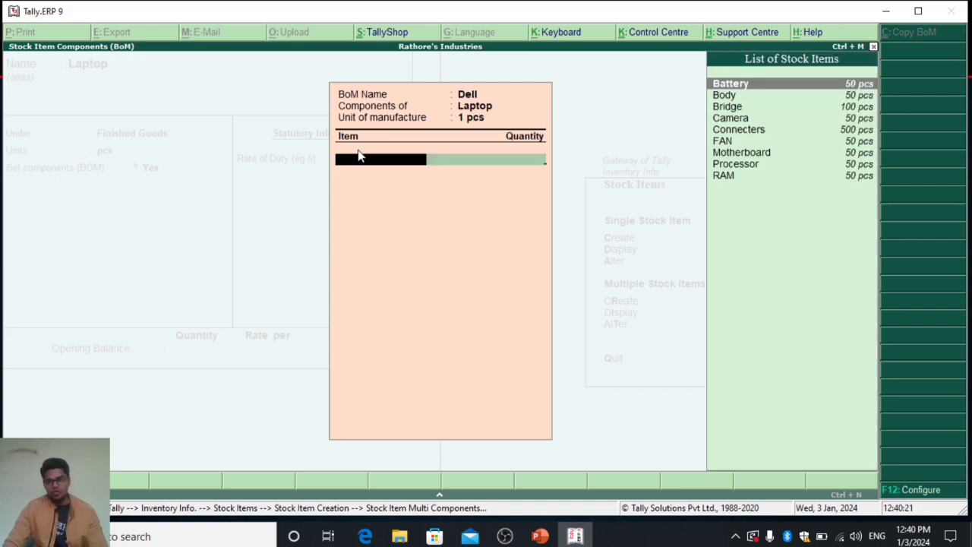
Add Battery and Body to the Dell BOM with a quantity of 1 pcs each.
key("Return")
type("1")
key("Return")
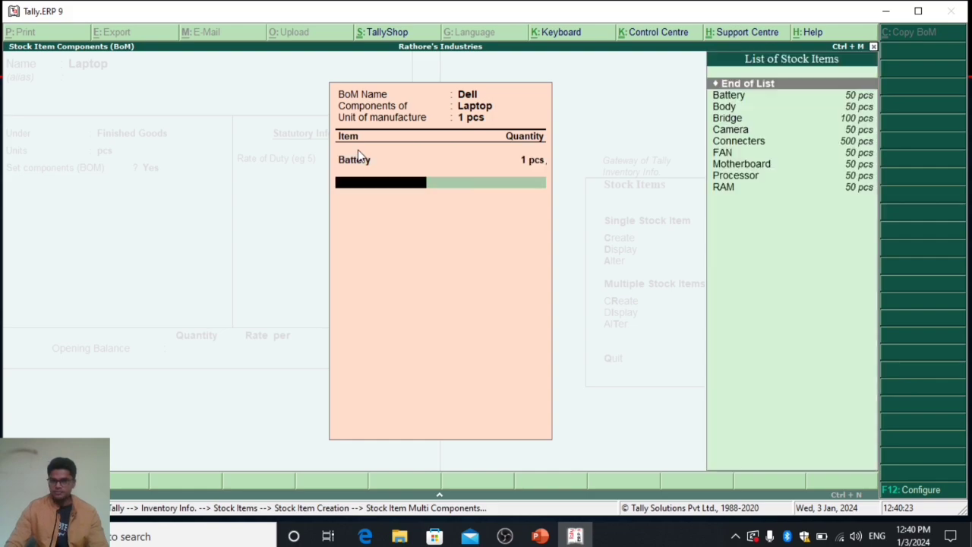
key("Down")
key("Down")
key("Return")
type("1")
key("Return")
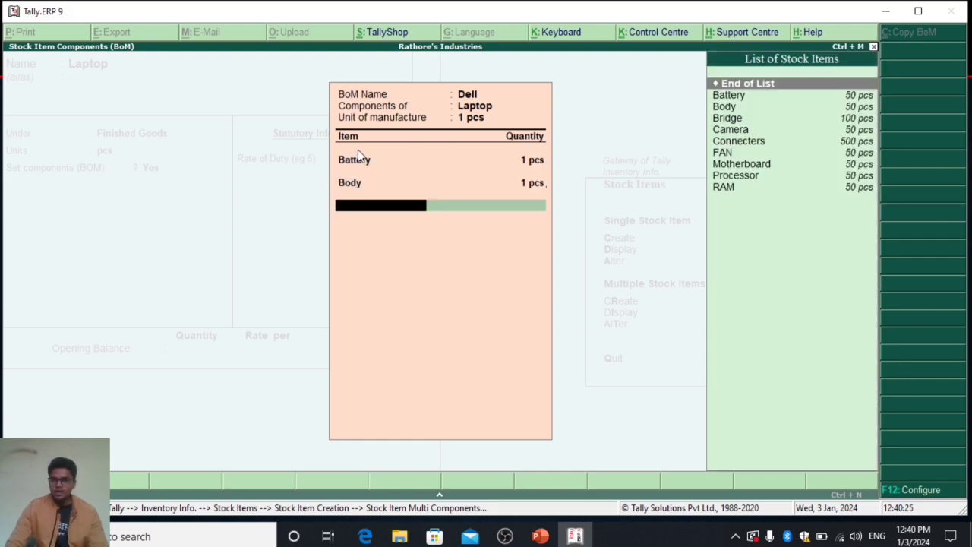
Add Bridge to the Dell BOM with a quantity of 2 pcs.
key("Down")
key("Down")
key("Down")
key("Return")
type("2")
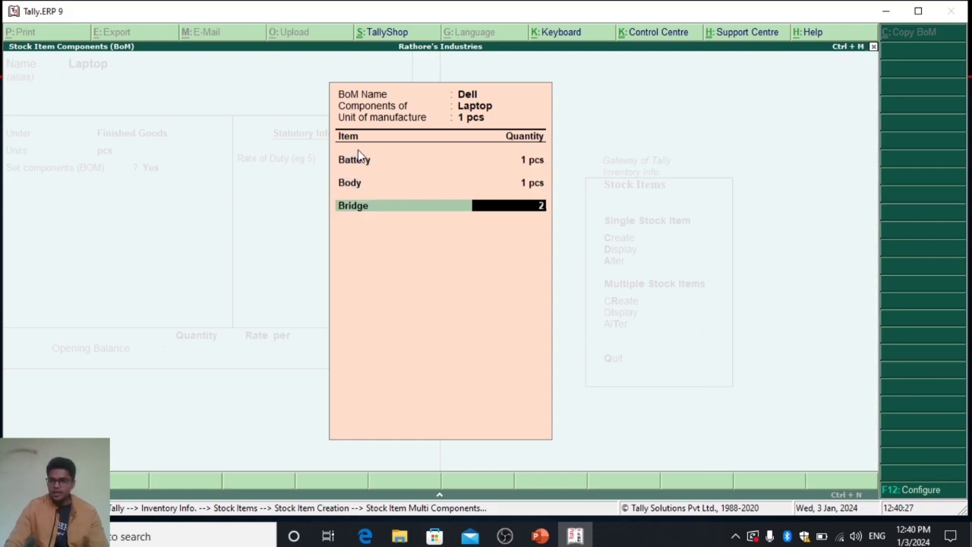
key("Return")
Add Camera to the Dell BOM with a quantity of 1 pcs.
key("Down")
key("Down")
key("Down")
key("Down")
key("Return")
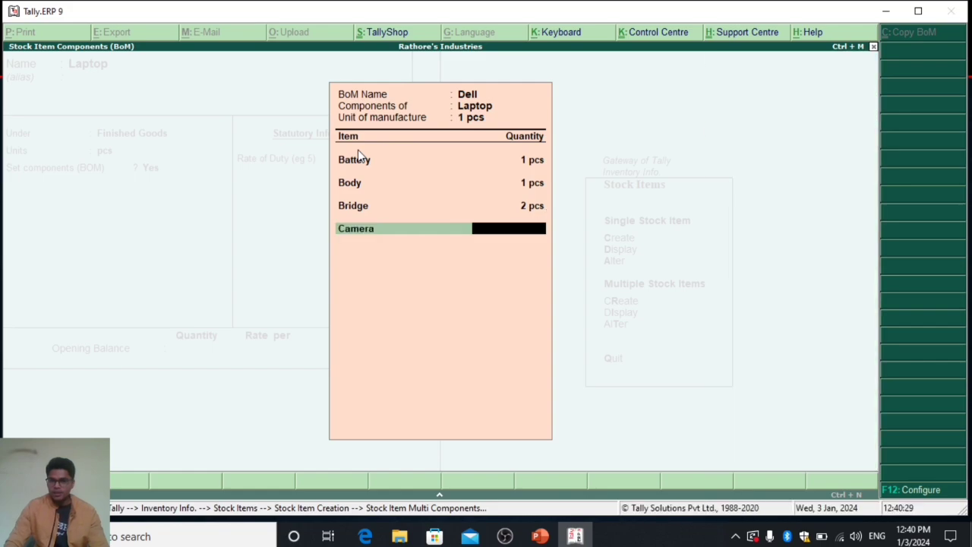
type("1")
key("Return")
Add Connecters to the Dell BOM with a quantity of 10 pcs.
key("Down")
key("Down")
key("Down")
key("Down")
key("Down")
key("Return")
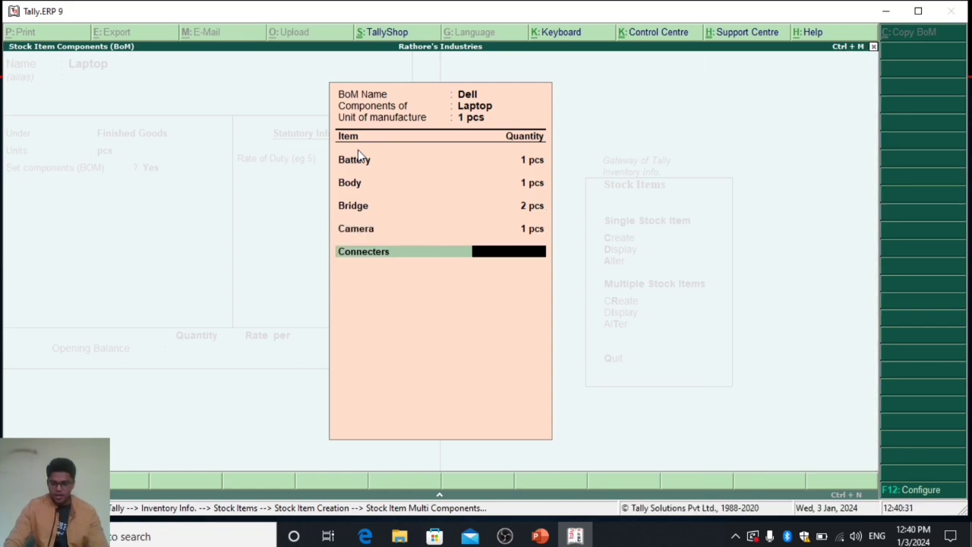
type("10")
key("Return")
Add FAN to the Dell BOM with a quantity of 1 pcs.
key("Down")
key("Down")
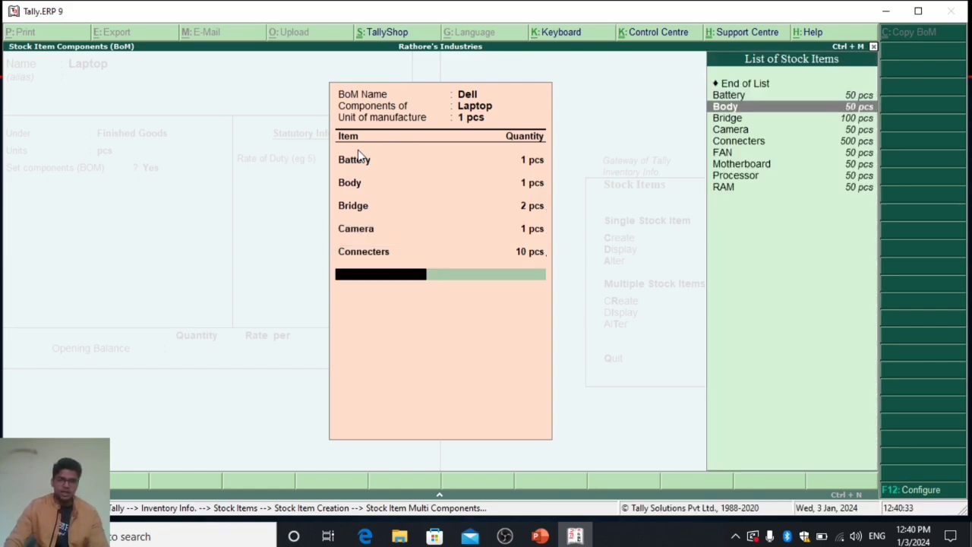
key("Down")
key("Down")
key("Down")
key("Down")
key("Return")
type("1")
key("Return")
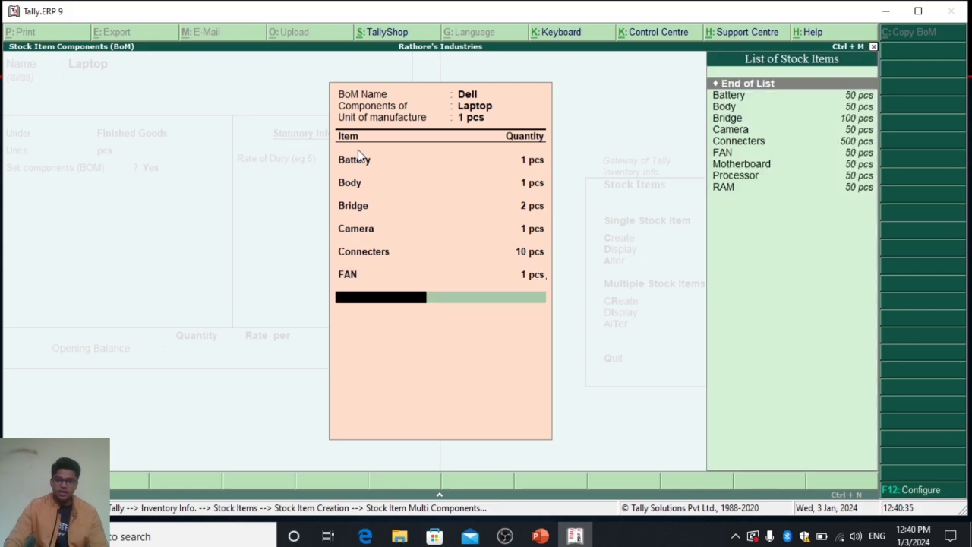
Add Motherboard to the Dell BOM with a quantity of 1 pcs.
key("Down")
key("Down")
key("Down")
key("Down")
key("Down")
key("Down")
key("Down")
key("Return")
type("1")
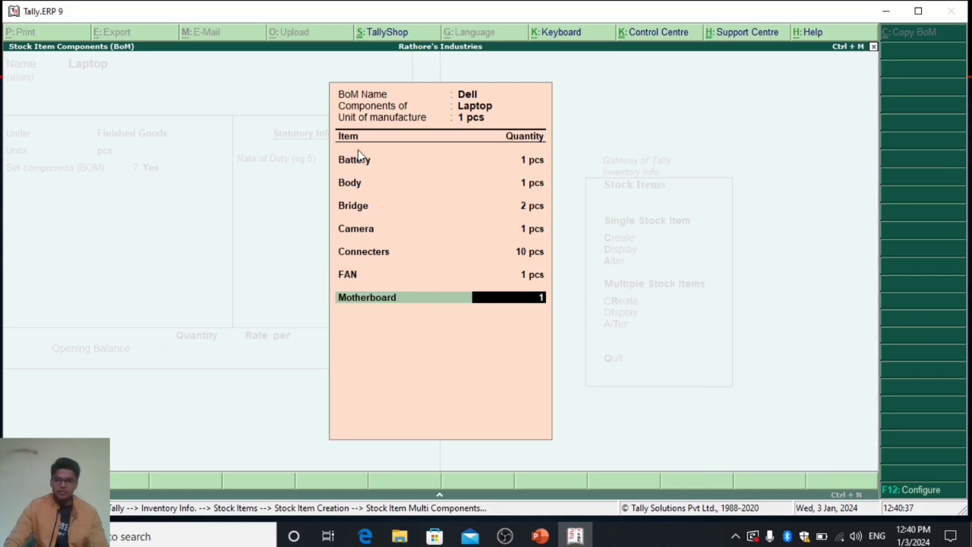
key("Return")
Add Processor to the Dell BOM with a quantity of 1 pcs.
key("Down")
key("Down")
key("Down")
key("Down")
key("Down")
key("Down")
key("Down")
key("Down")
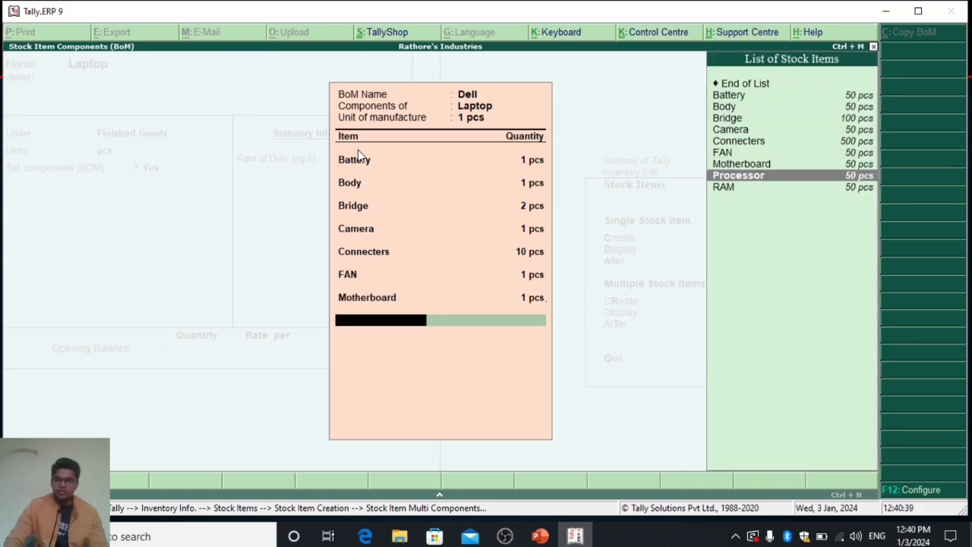
key("Return")
type("1")
key("Return")
Add RAM to the Dell BOM with a quantity of 1 pcs and finish the component list.
key("Down")
key("Down")
key("Down")
key("Down")
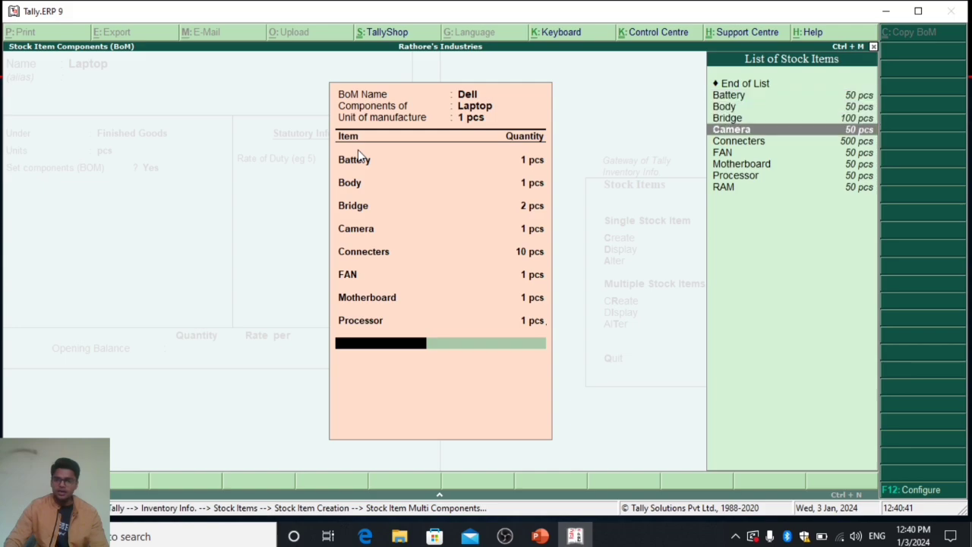
key("Down")
key("Down")
key("Down")
key("Down")
key("Down")
key("Return")
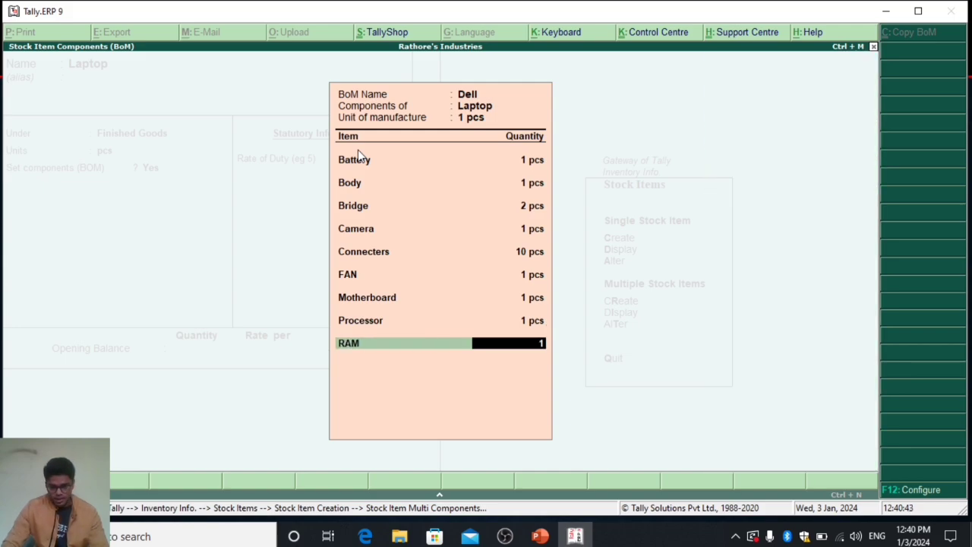
key("Return")
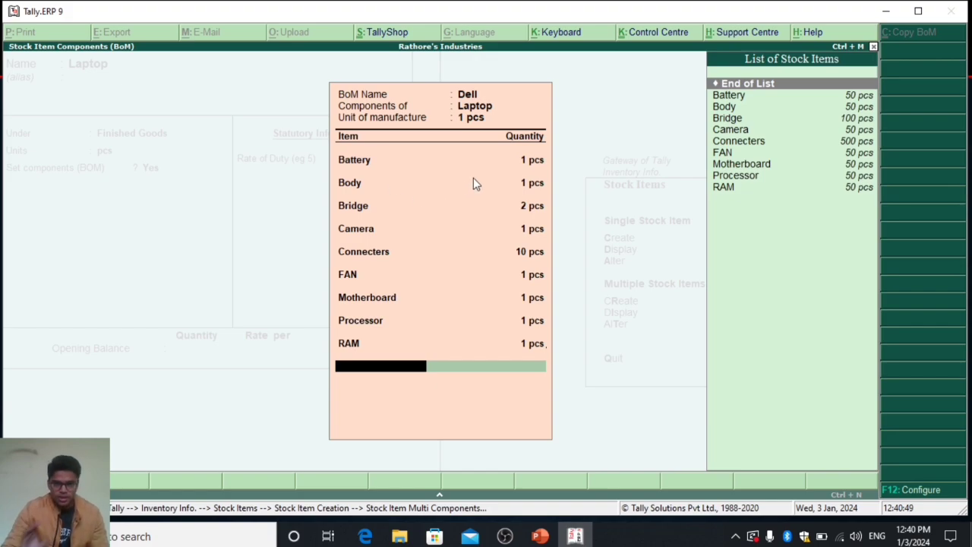
key("Return")
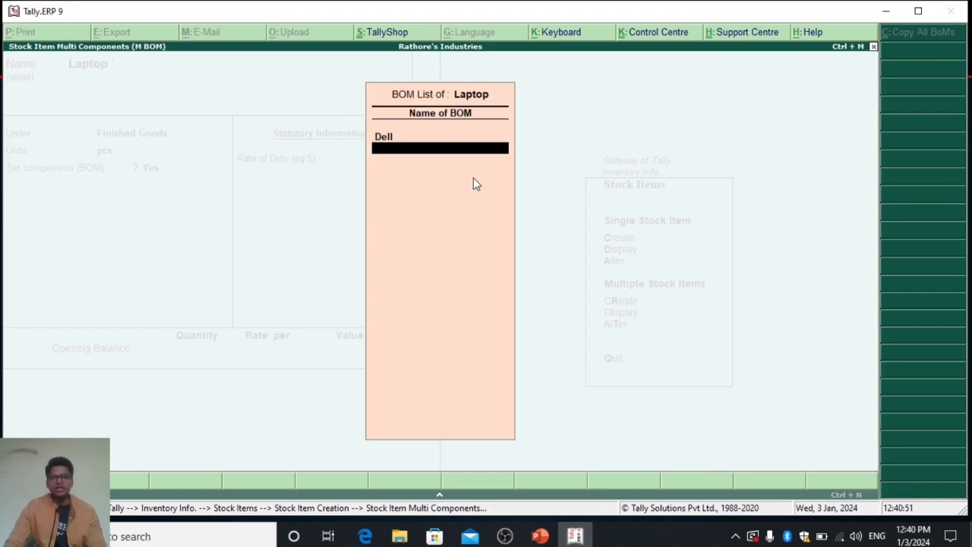
Save the Laptop item without an opening balance and return to the Gateway of Tally.
key("Return")
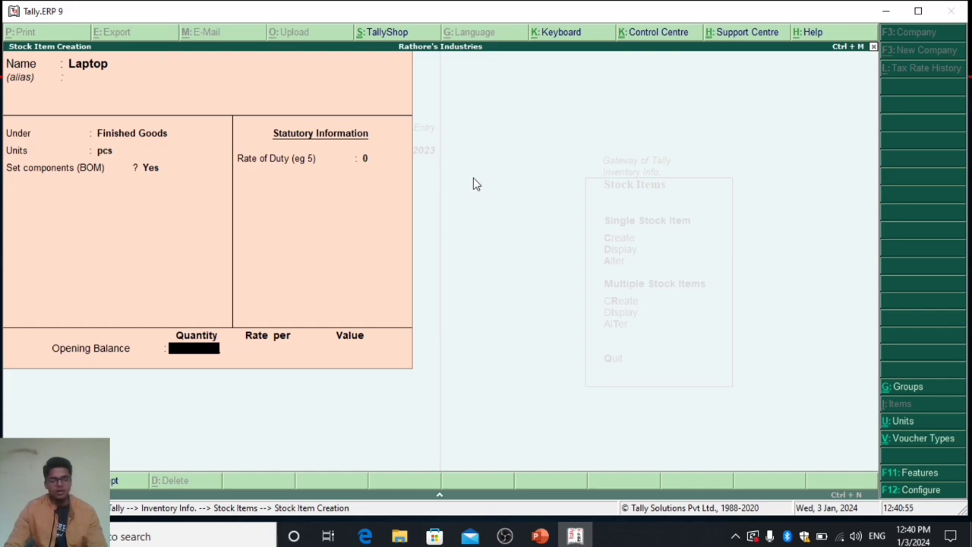
key("Return")
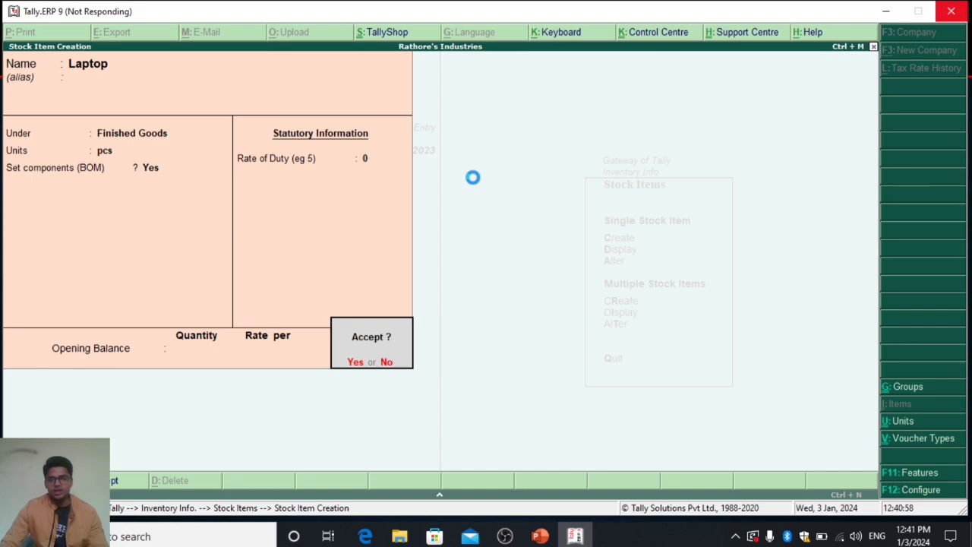
key("Escape")
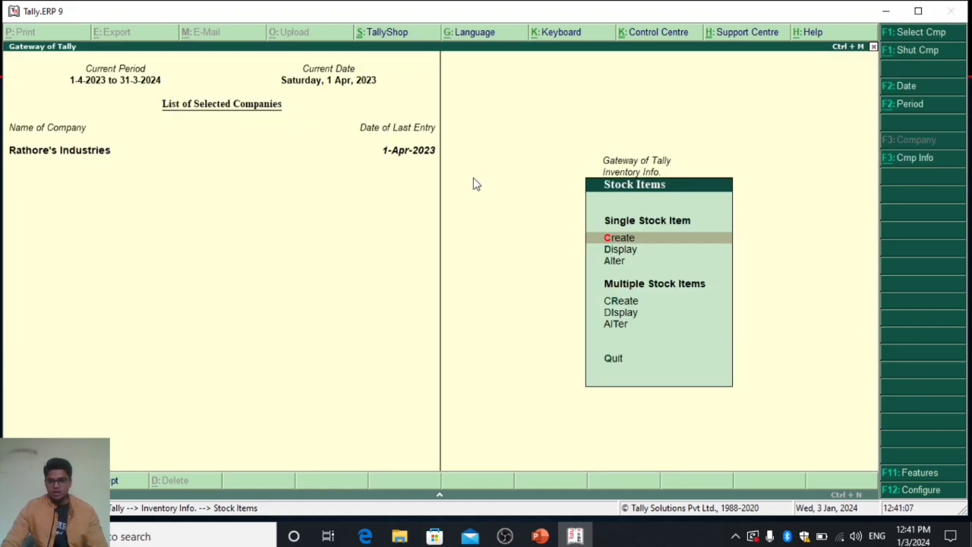
key("Escape")
key("Down")
key("Down")
key("Escape")
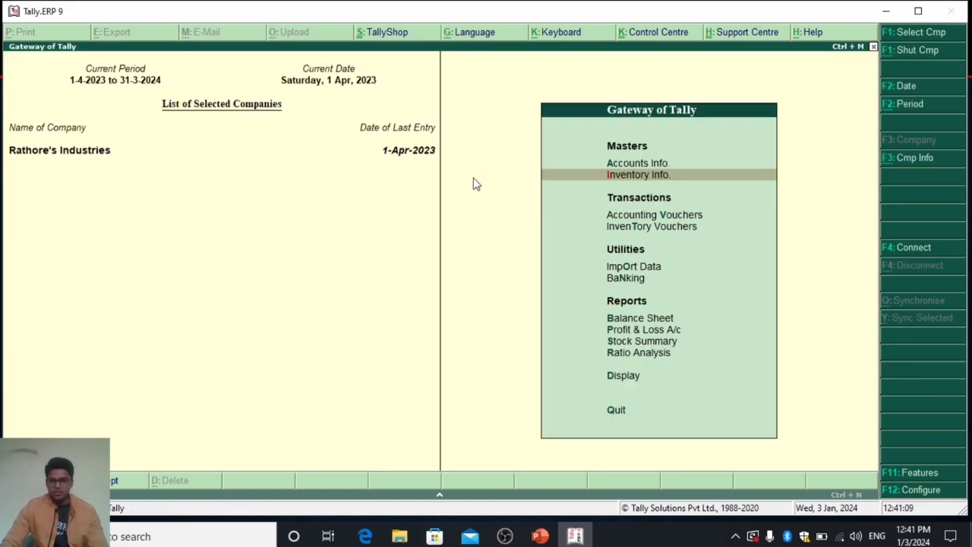
Open the Stock Summary report in detailed view and go through the individual raw material items.
key("Down")
key("Down")
key("Down")
key("Down")
key("Down")
key("Down")
key("Down")
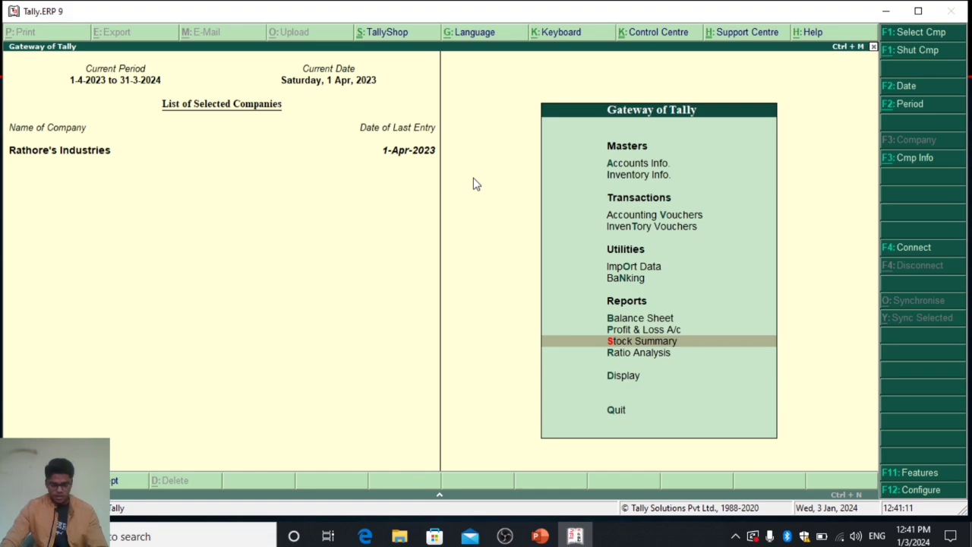
key("Return")
key("alt+F1")
key("Down")
key("Down")
key("Down")
key("Down")
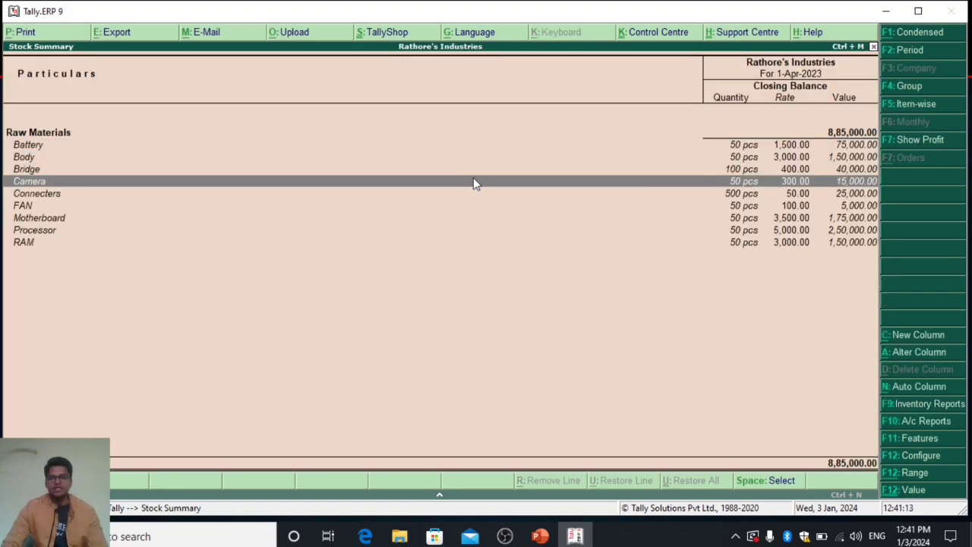
Leave the Stock Summary and open the creation form for a new voucher type in the inventory masters.
key("Down")
key("Escape")
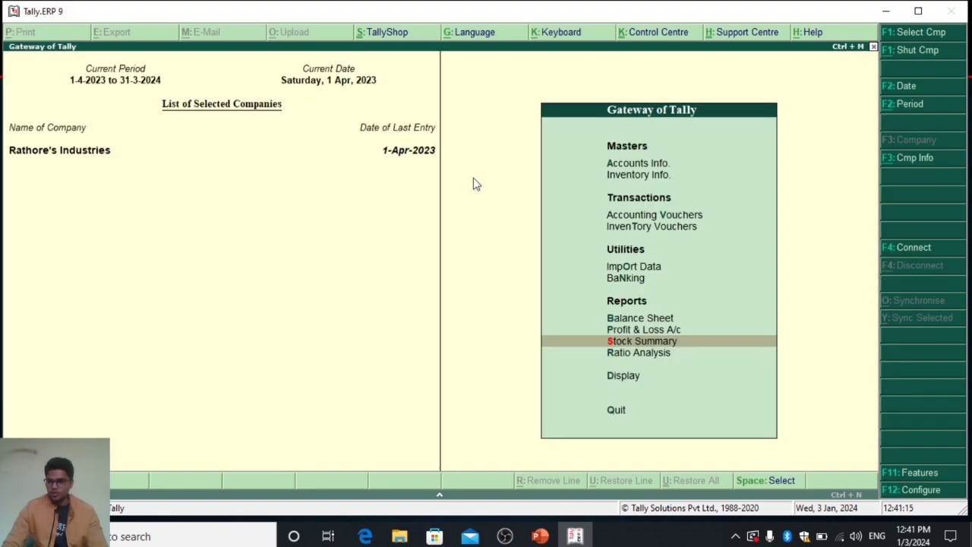
key("Up")
key("Up")
key("Up")
key("Up")
key("Up")
key("Up")
key("Up")
key("Up")
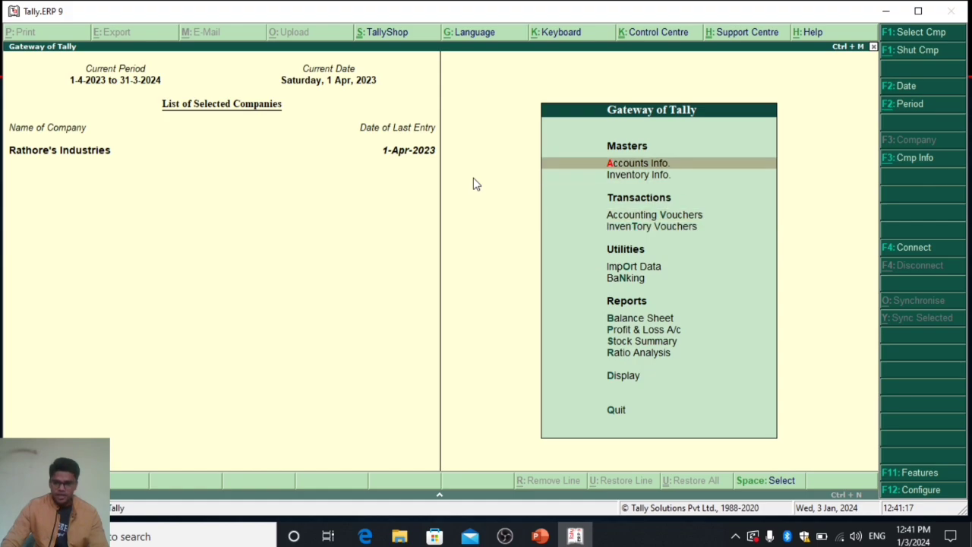
key("Down")
key("Return")
key("Down")
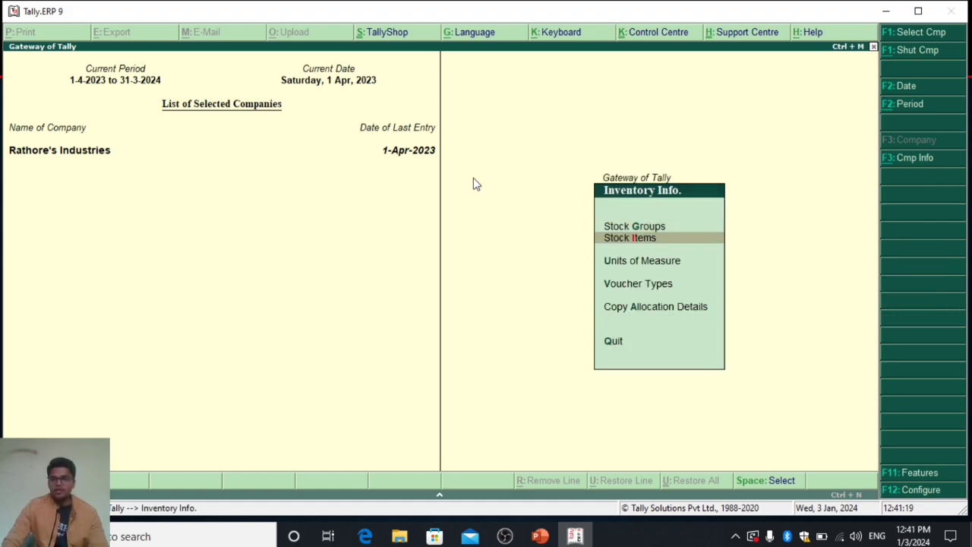
key("Down")
key("Down")
key("Return")
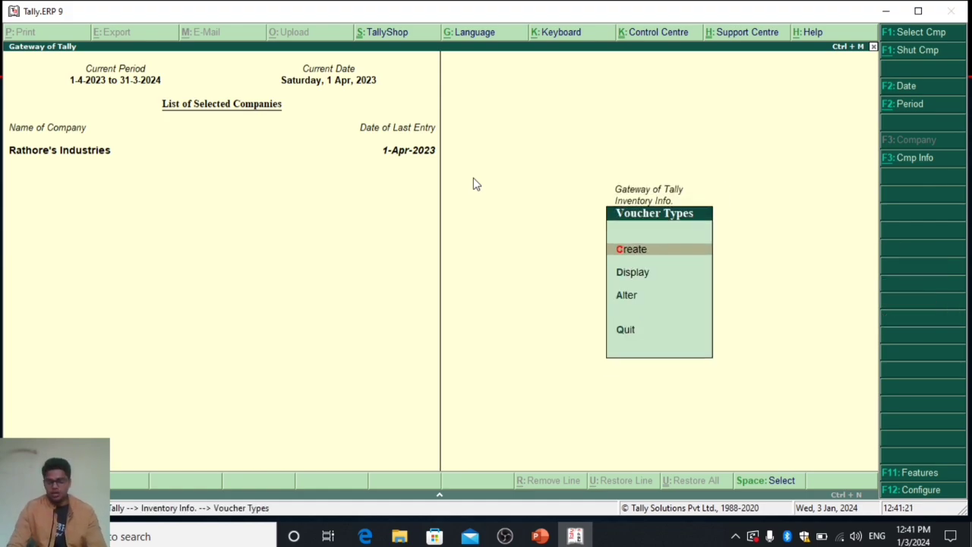
key("Return")
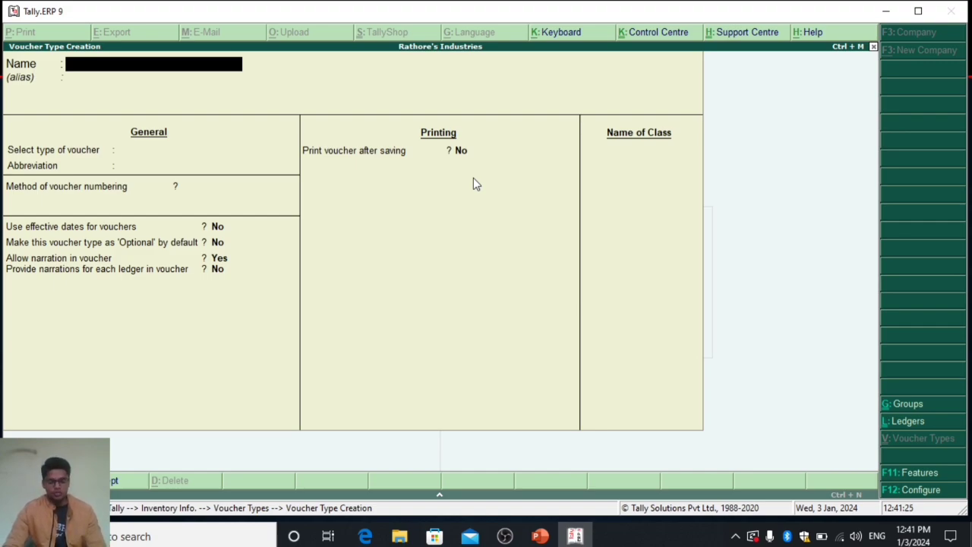
Name the new voucher type Manufacturing and base it on the Stock Journal type.
type("Manufact")
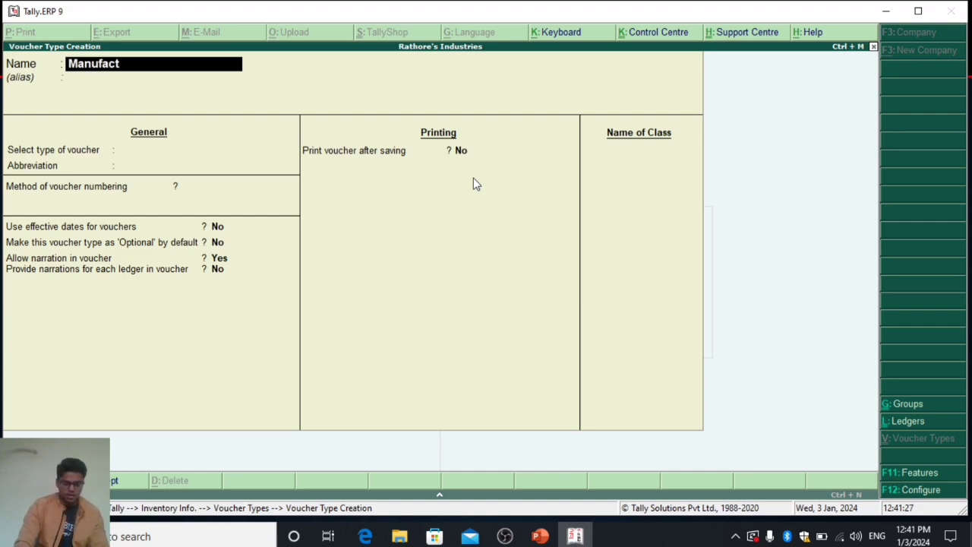
type("uring")
key("Return")
key("Return")
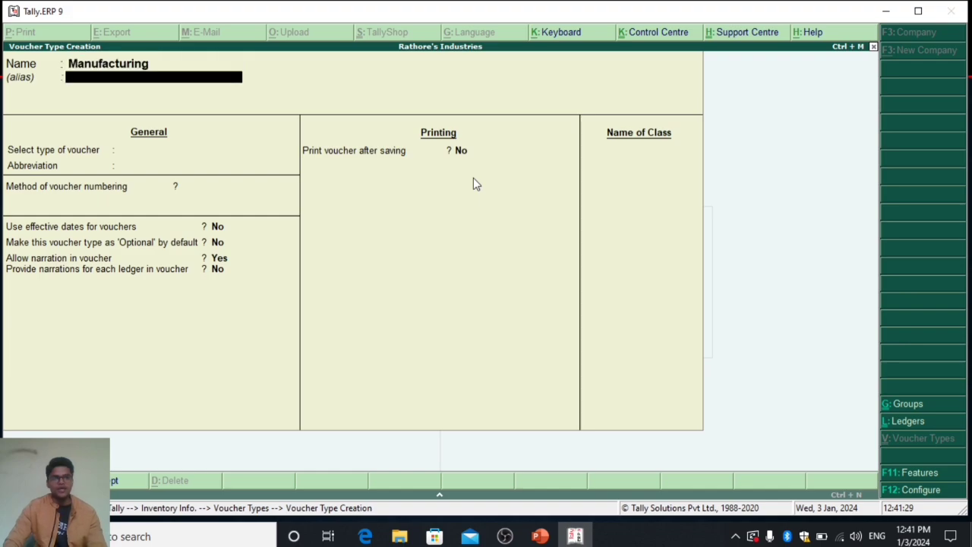
type("St")
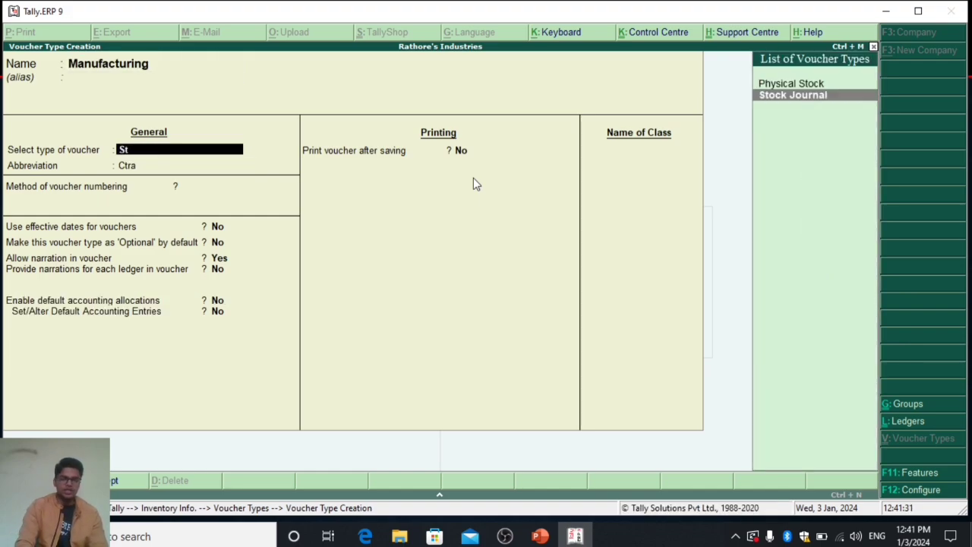
key("BackSpace")
key("BackSpace")
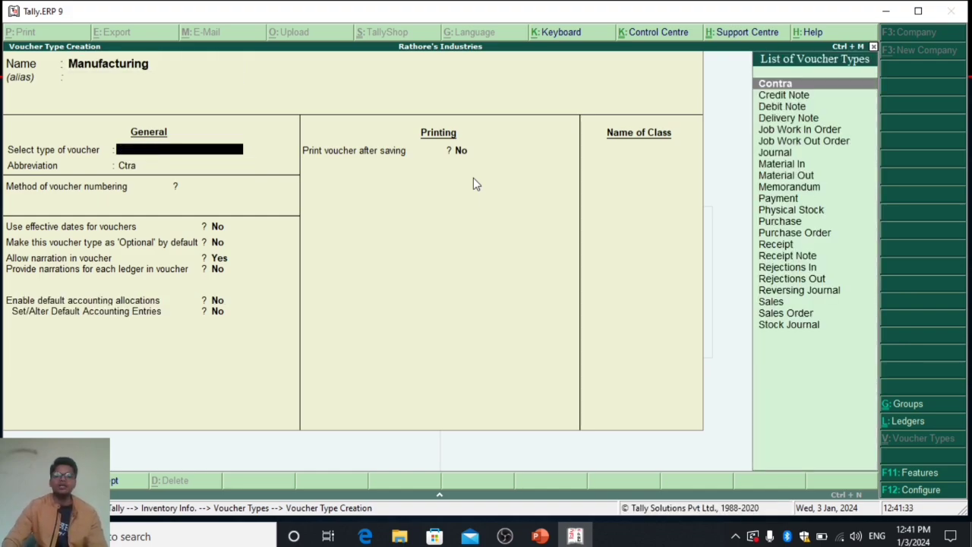
key("Down")
key("Down")
key("Down")
key("Down")
key("Down")
key("Down")
key("Down")
key("Down")
key("Down")
key("Down")
key("Down")
key("Down")
key("Down")
key("Down")
key("Down")
key("Down")
key("Down")
key("Down")
key("Down")
key("Down")
key("Down")
key("Return")
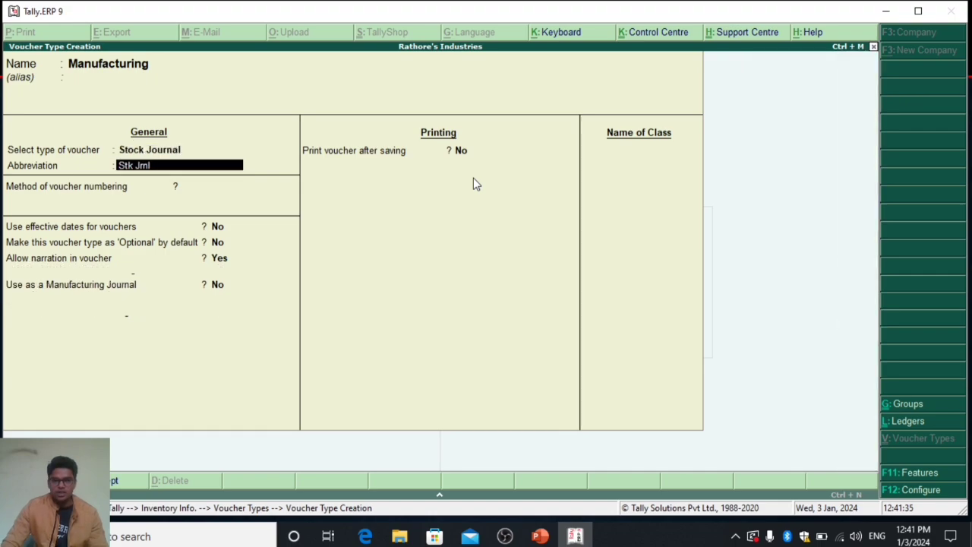
Set the voucher type for use as a Manufacturing Journal, keep the other defaults, and save it.
key("Return")
key("Return")
key("Return")
key("Return")
key("Return")
key("Return")
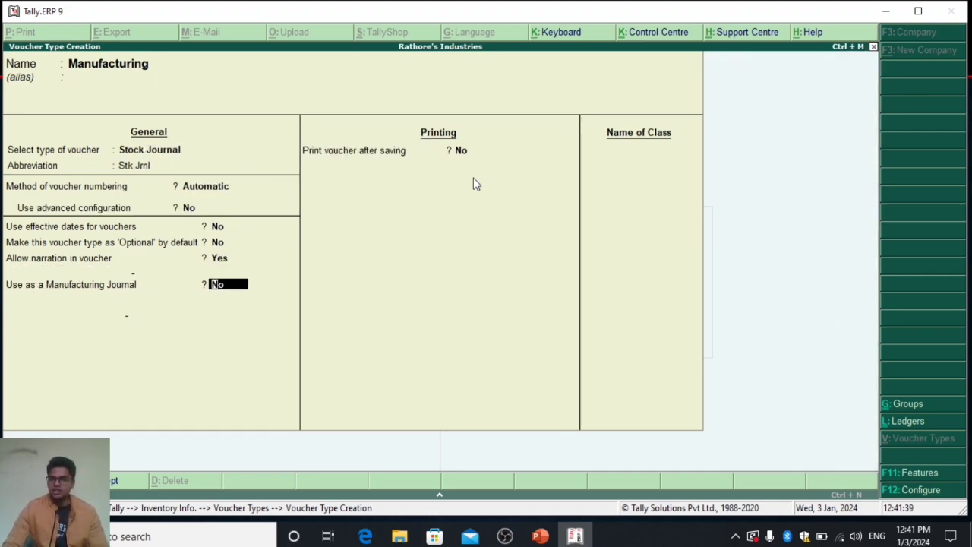
type("yes")
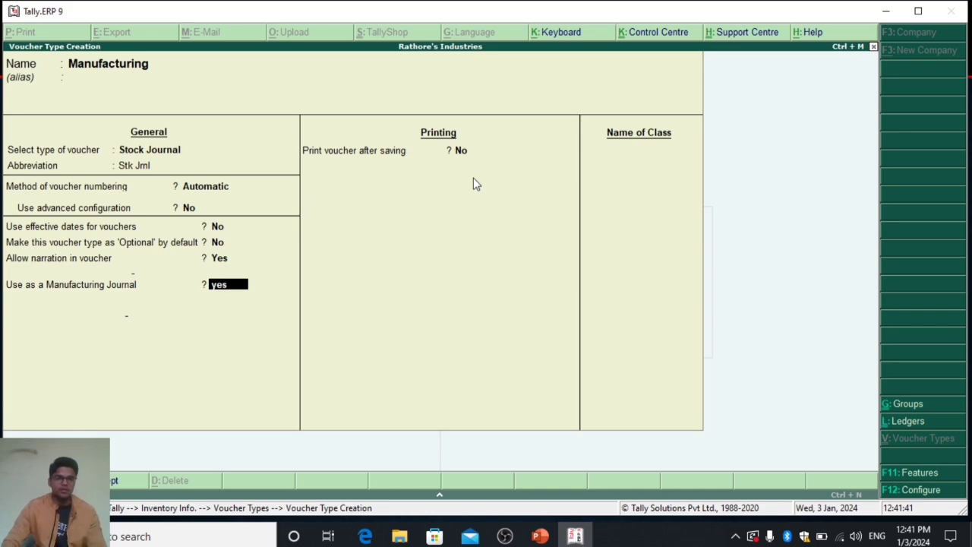
key("Return")
key("Return")
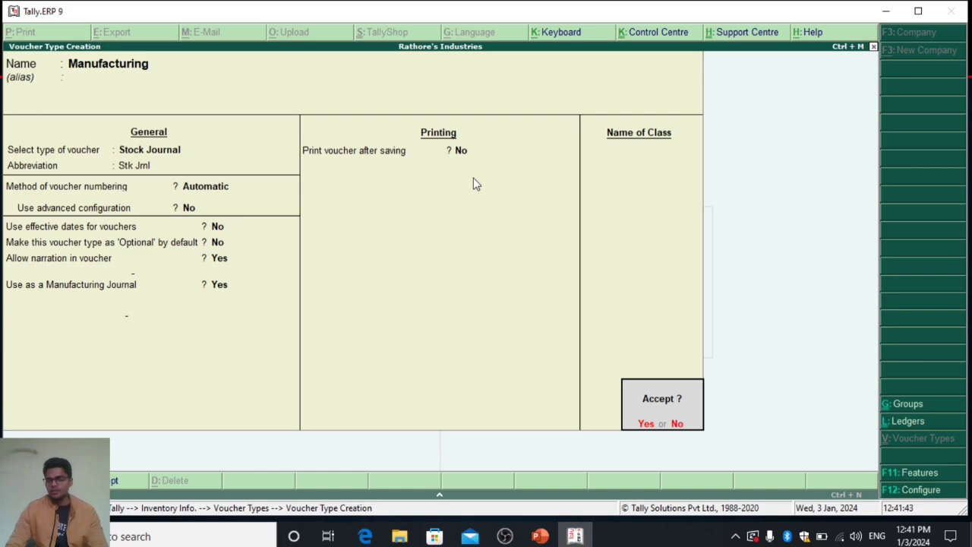
key("Return")
key("Escape")
key("y")
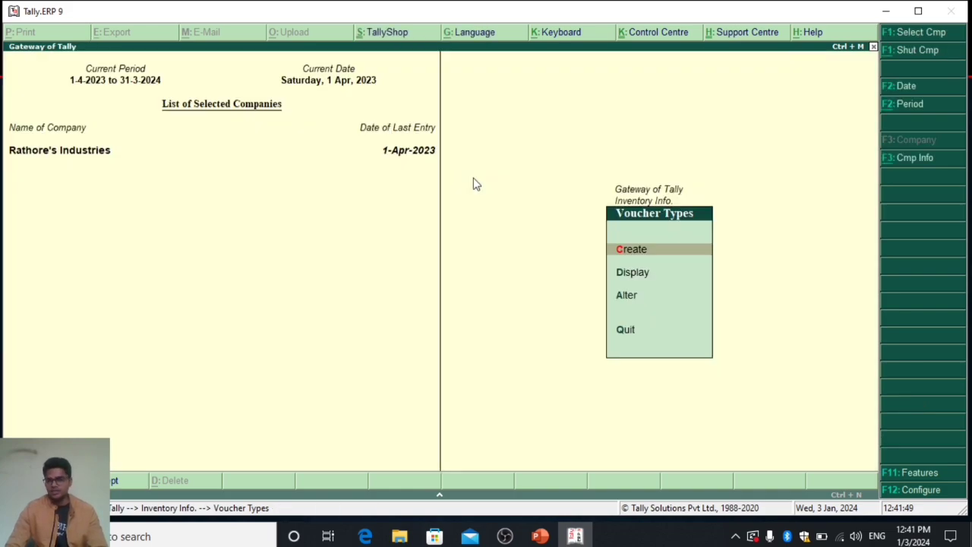
Return to the Gateway of Tally and open a new voucher of the Manufacturing type.
key("Escape")
key("Escape")
key("Down")
key("Down")
key("Up")
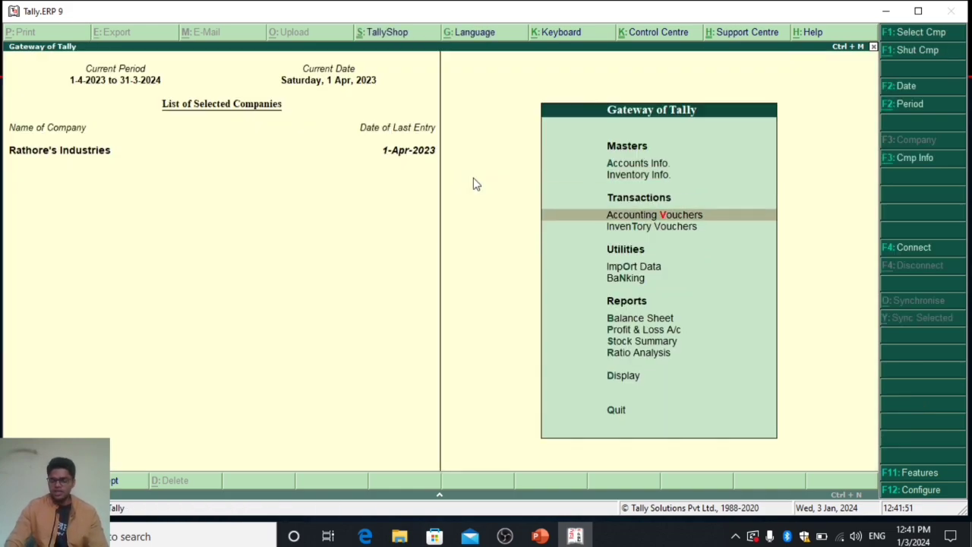
key("Return")
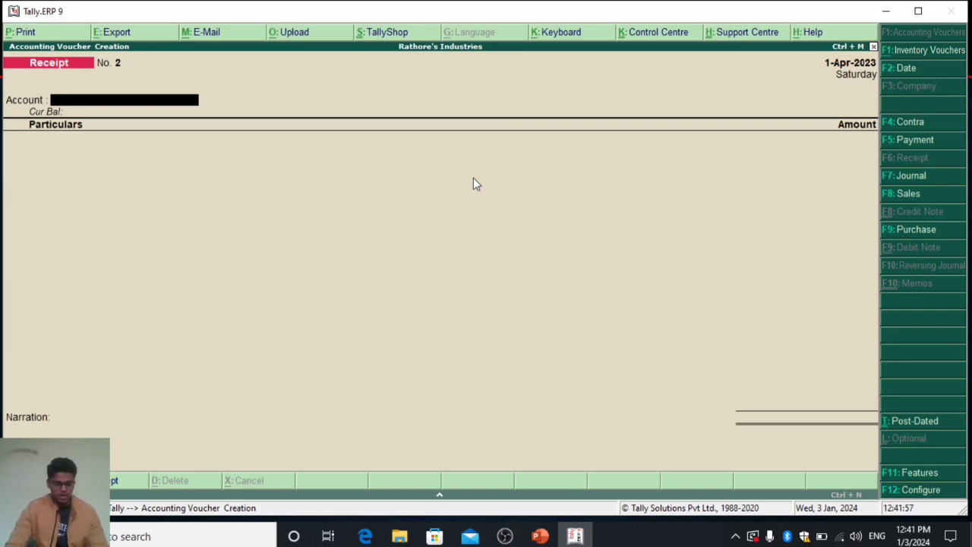
key("alt+F7")
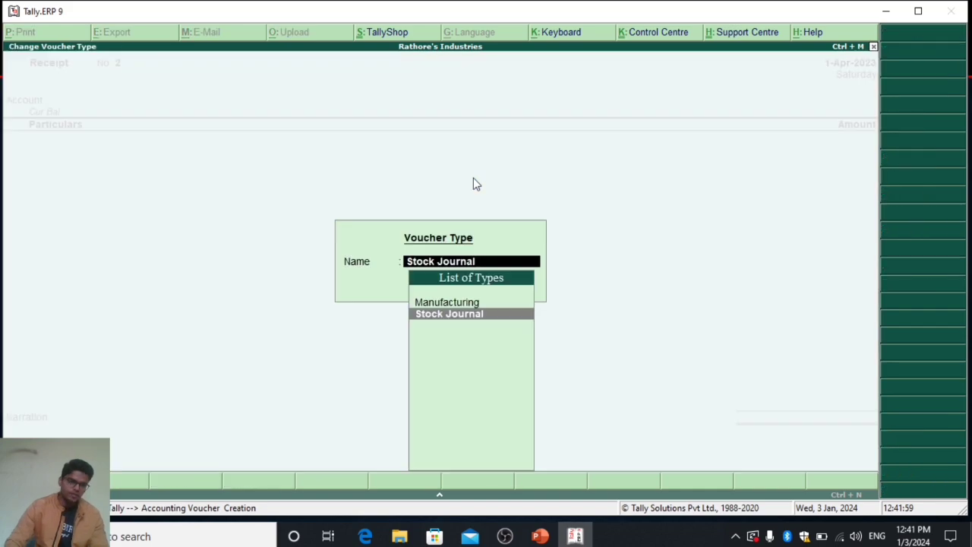
key("Down")
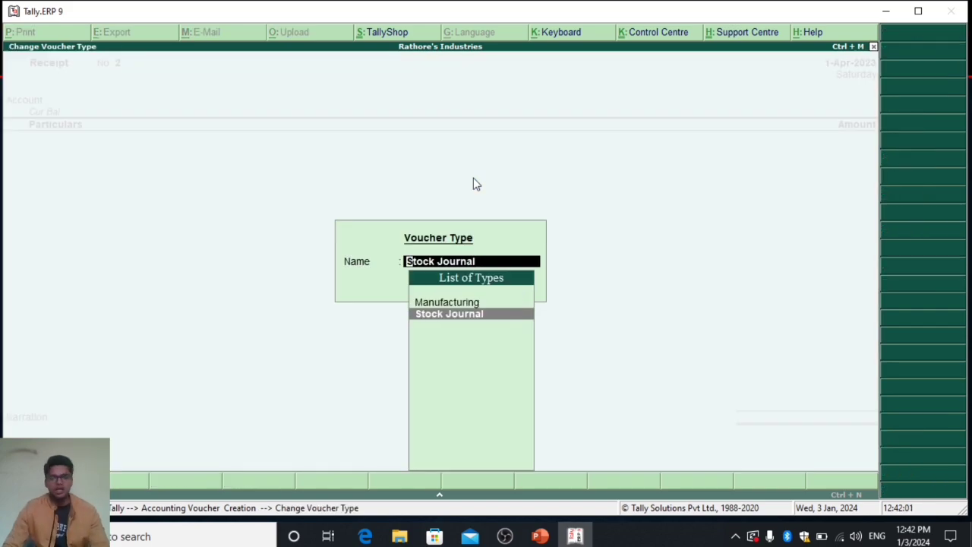
key("Up")
key("Down")
key("Up")
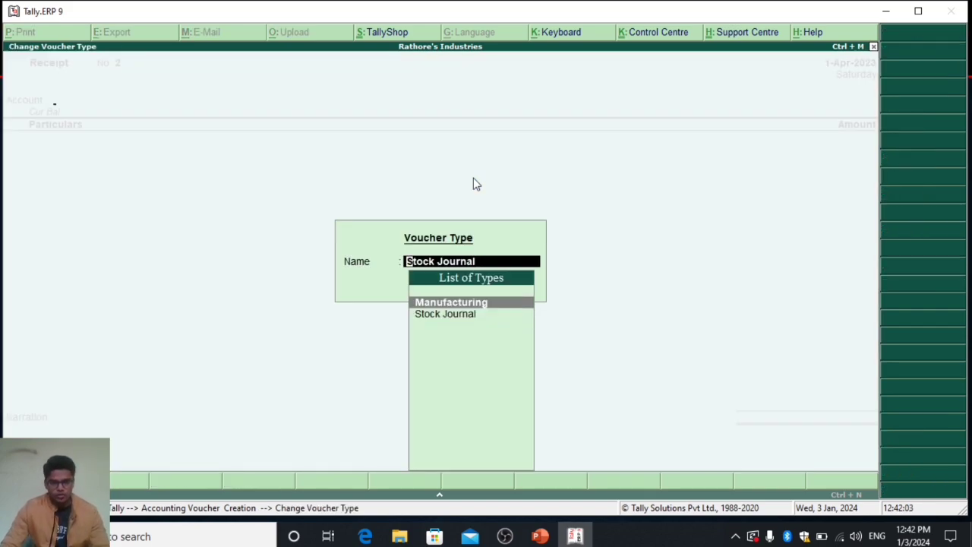
key("Return")
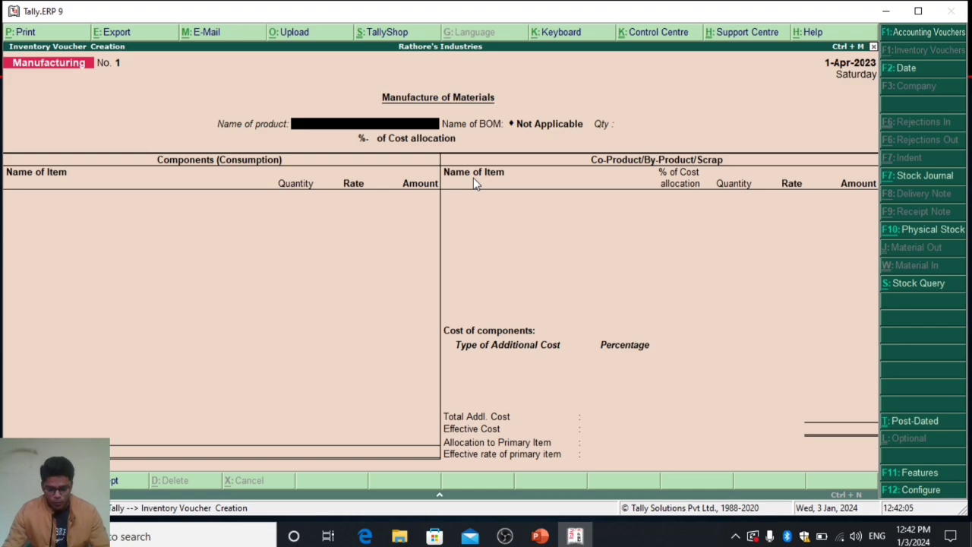
Choose Laptop as the manufactured product with the Dell BOM and a quantity of 40 pcs.
key("Down")
key("Down")
key("Down")
key("Down")
key("Down")
key("Down")
key("Down")
key("Down")
key("Down")
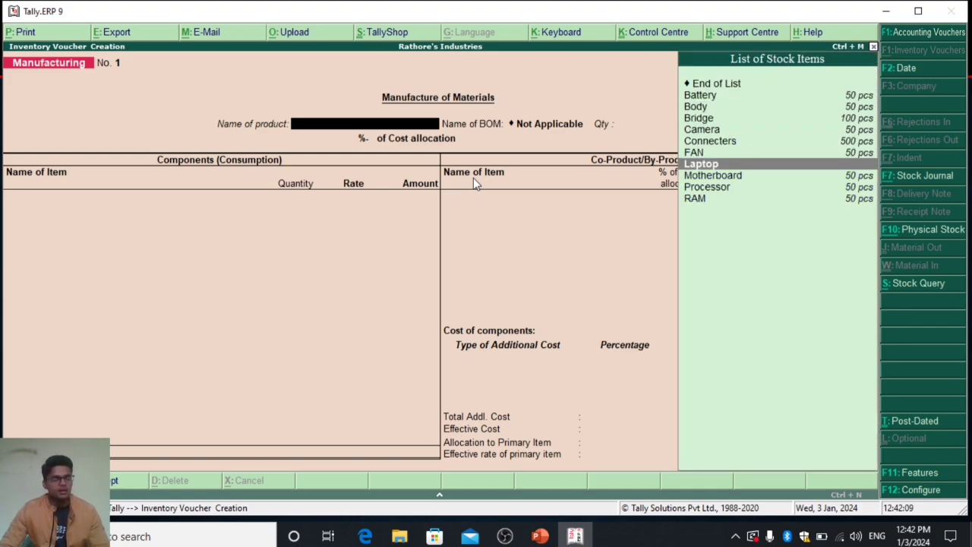
key("Return")
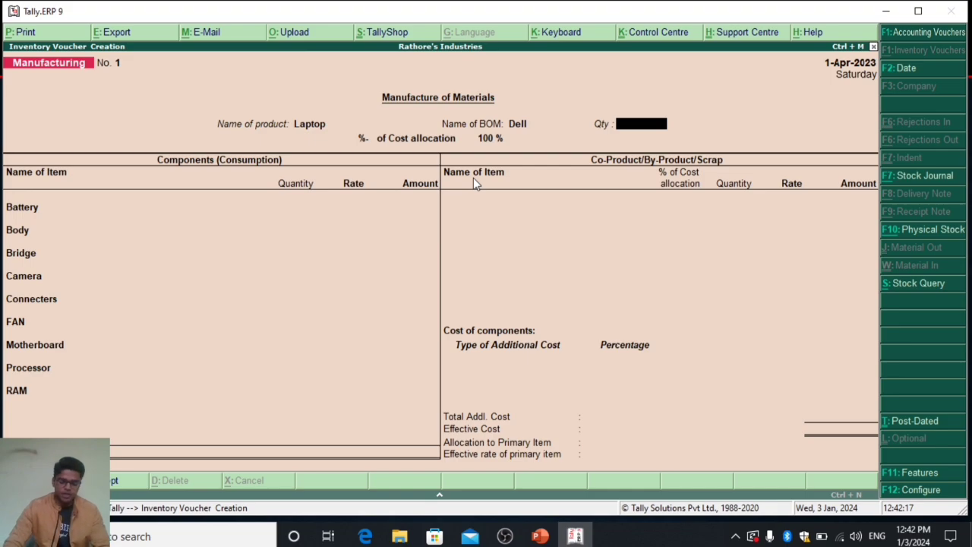
type("40")
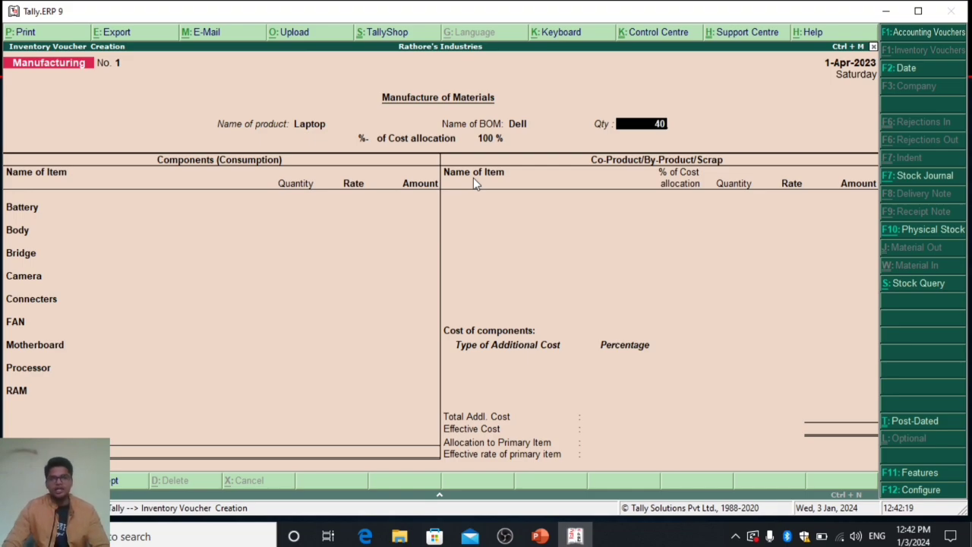
key("Return")
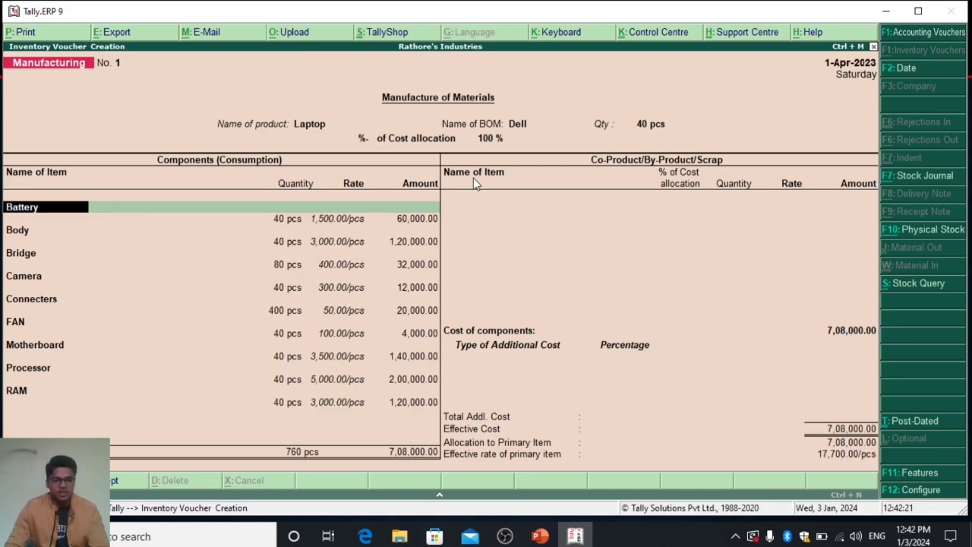
Accept the quantities, rates and amounts of all components from Battery to RAM, and leave the co-product list empty.
key("Return")
key("Return")
key("Return")
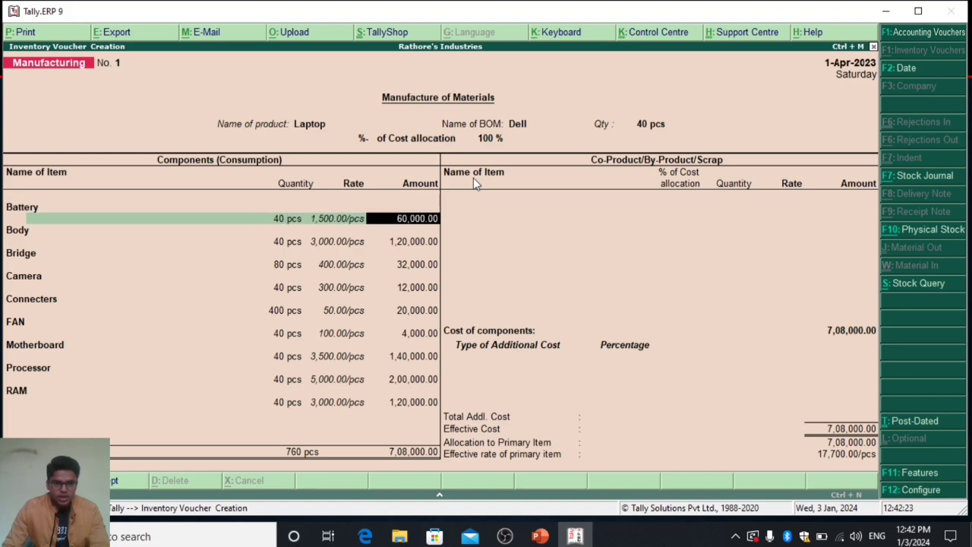
key("Return")
key("Return")
key("Return")
key("Return")
key("Return")
key("Return")
key("Return")
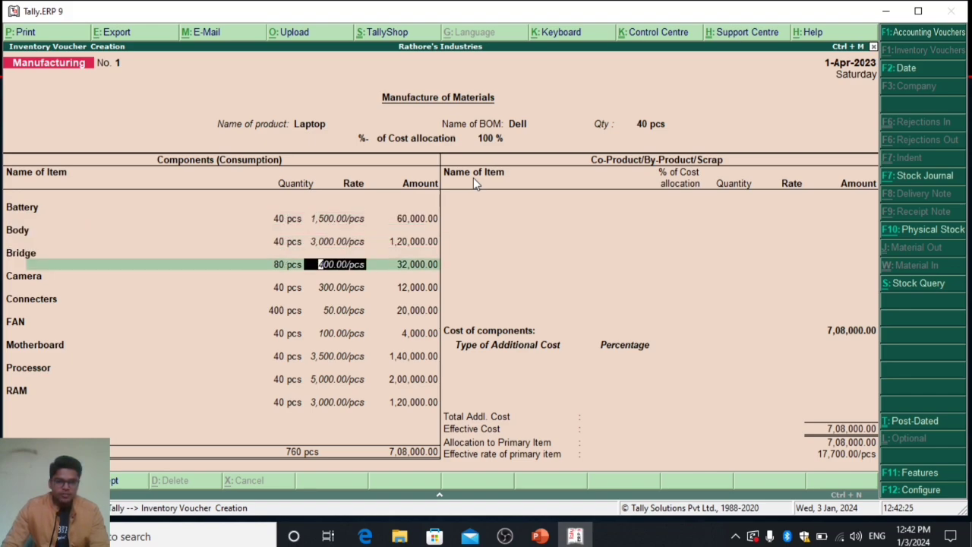
key("Return")
key("Return")
key("Return")
key("Return")
key("Return")
key("Return")
key("Return")
key("Return")
key("Return")
key("Return")
key("Return")
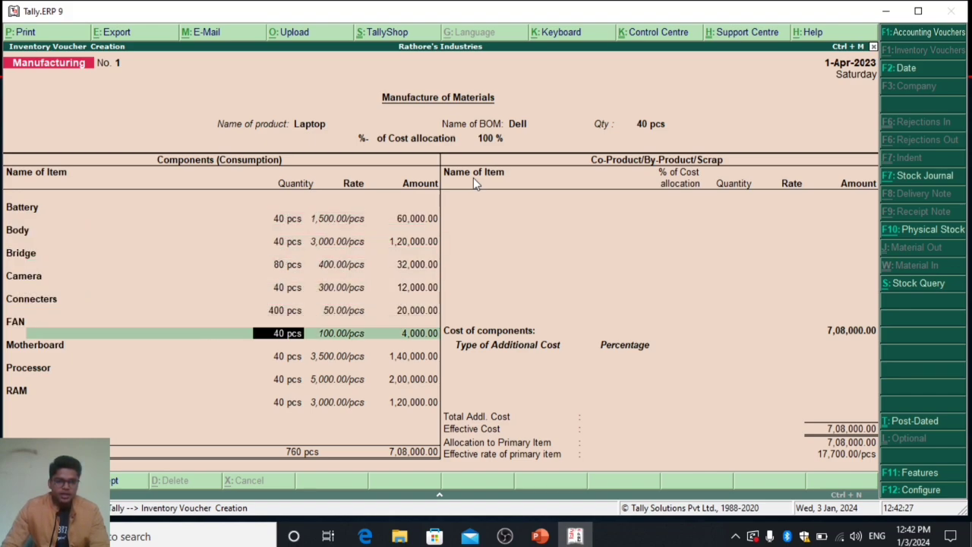
key("Return")
key("Return")
key("Return")
key("Return")
key("Return")
key("Return")
key("Return")
key("Return")
key("Return")
key("Return")
key("Return")
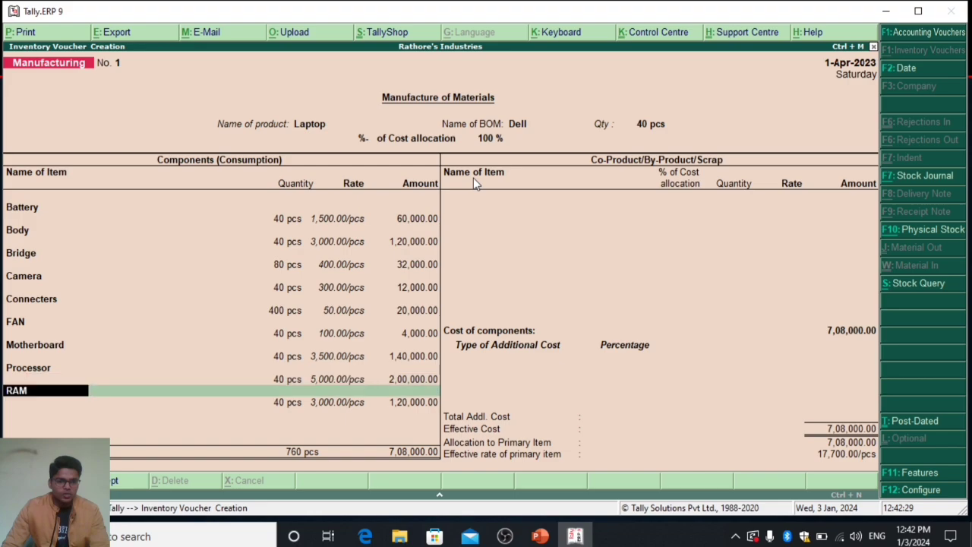
key("Return")
key("Return")
key("Return")
key("Return")
key("Return")
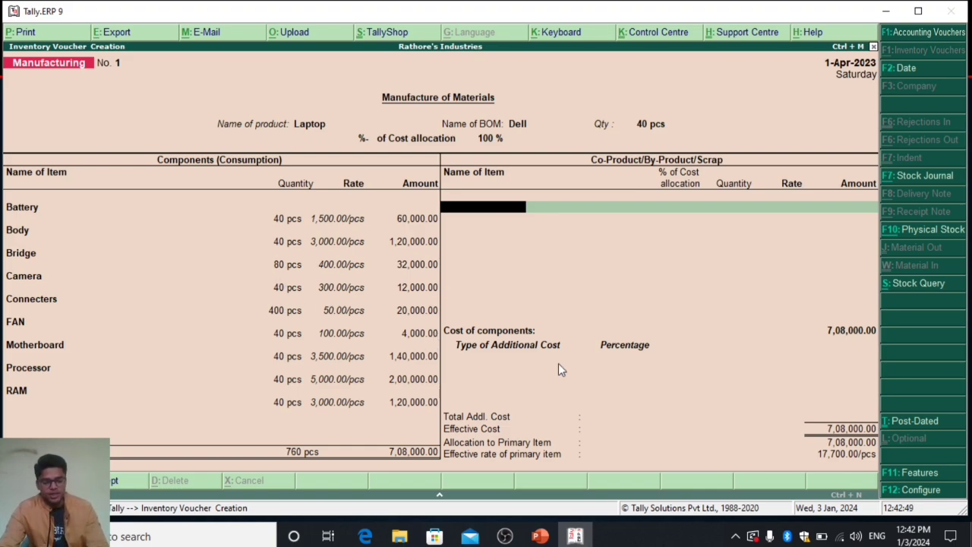
key("Return")
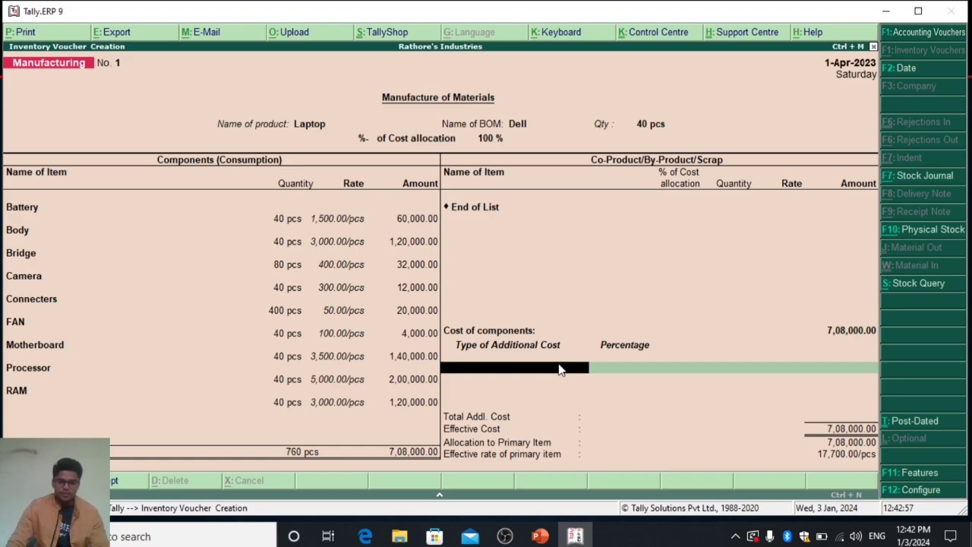
Create a Wages ledger under Direct Expenses, keeping the other defaults, and use it as the first additional cost.
type("wag")
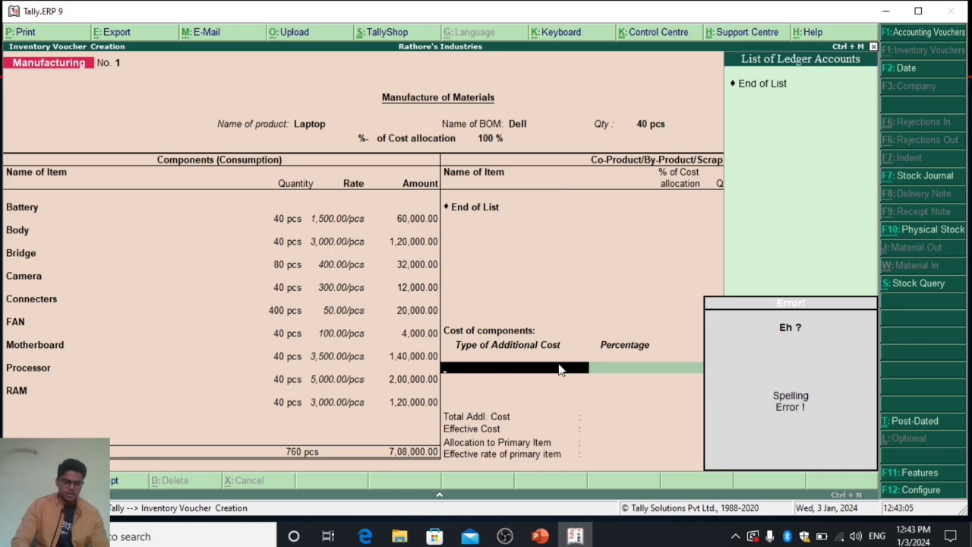
key("alt+c")
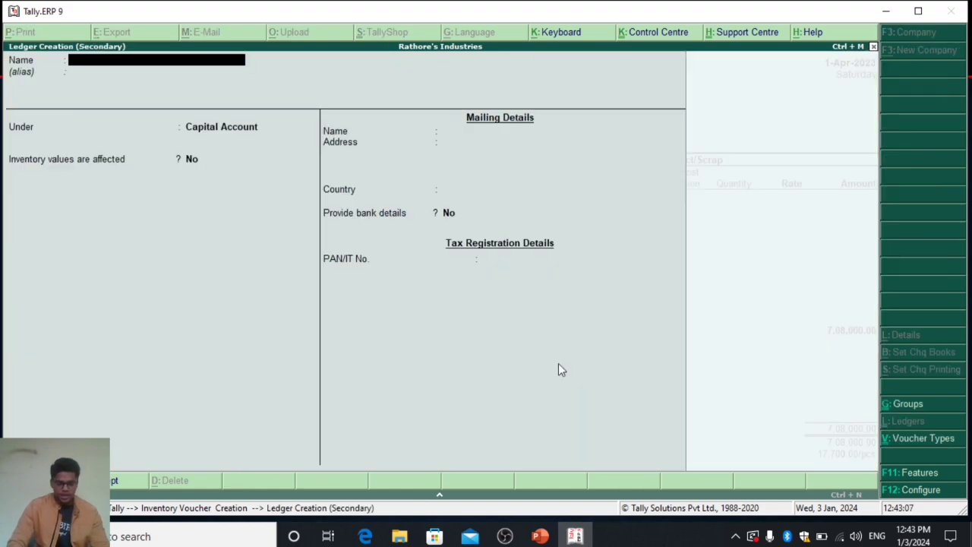
type("Wages")
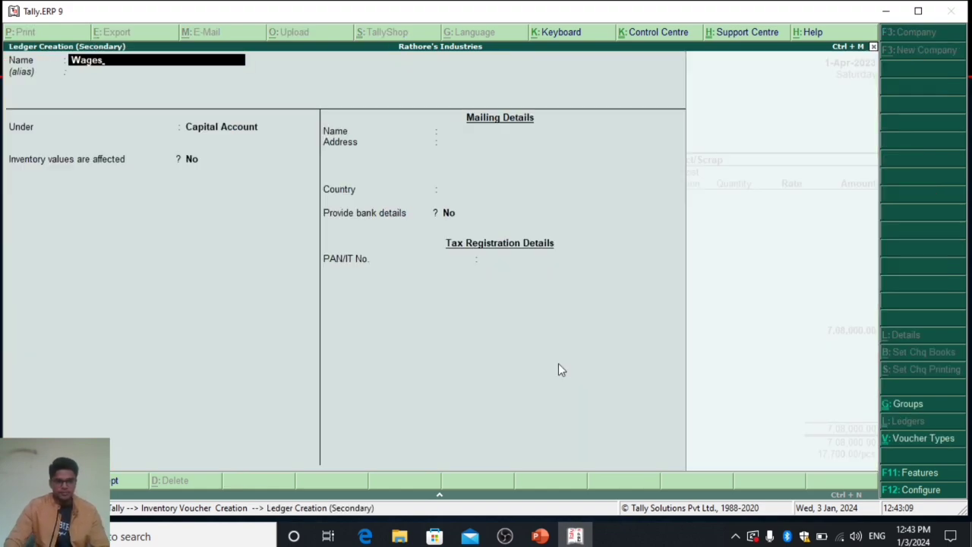
key("Return")
type("Di")
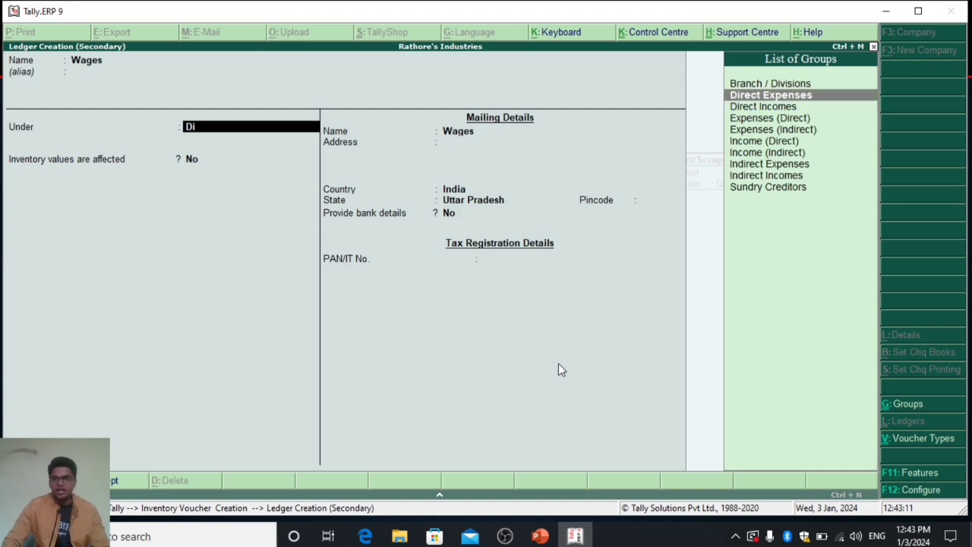
key("Return")
key("Return")
key("Return")
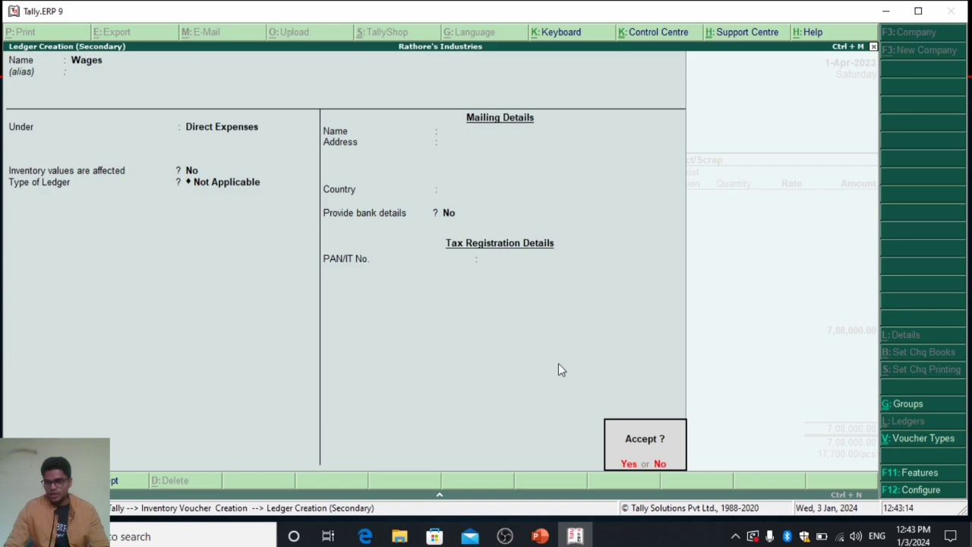
key("Return")
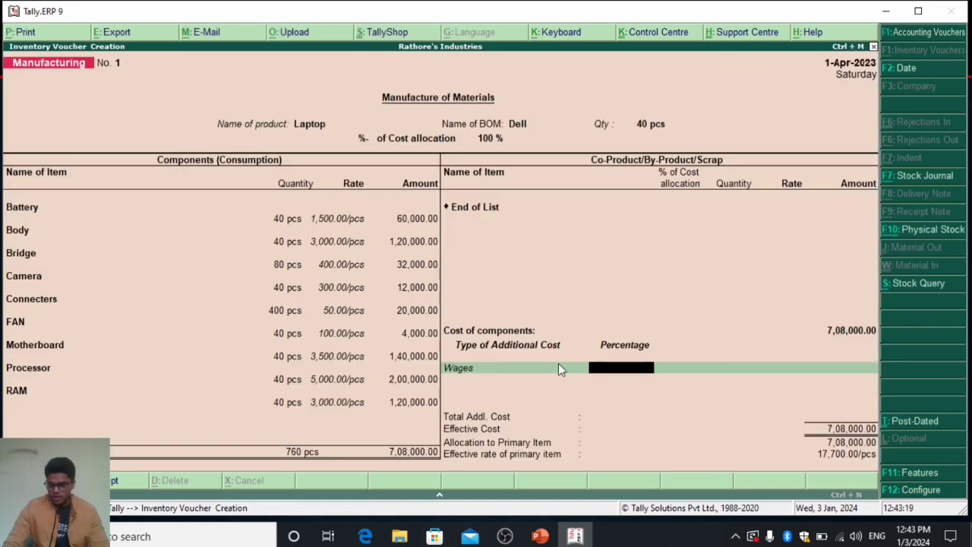
Try a rate of 10% for the Wages additional cost and clear the percentage again.
type("10")
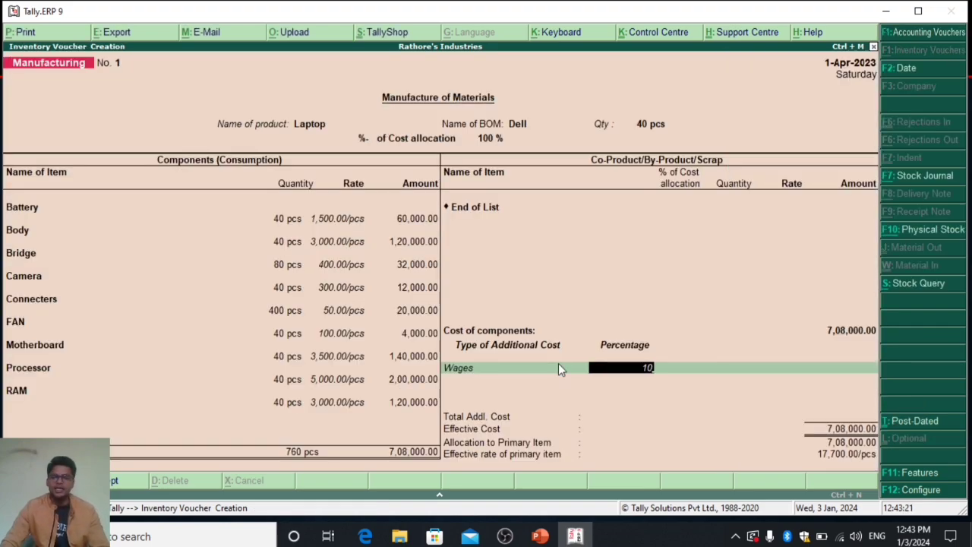
key("Return")
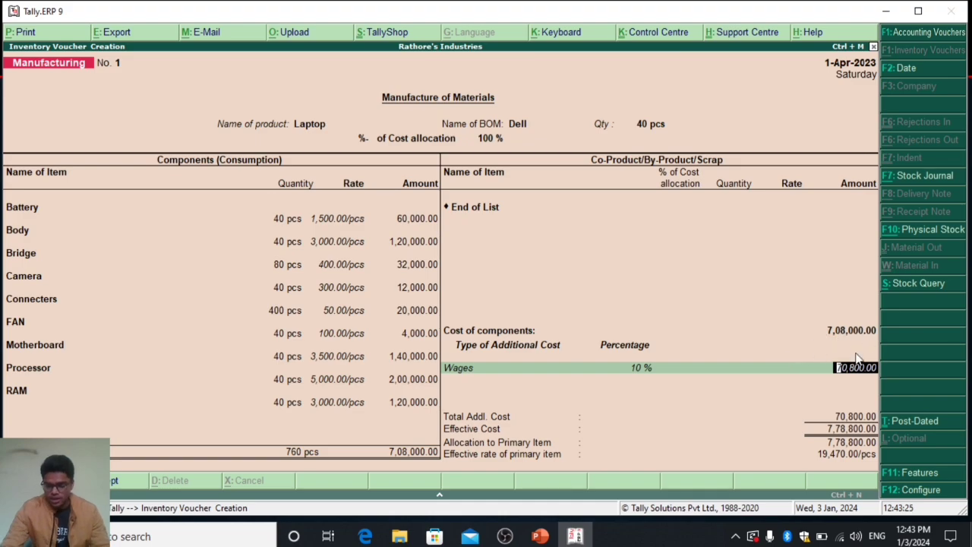
key("BackSpace")
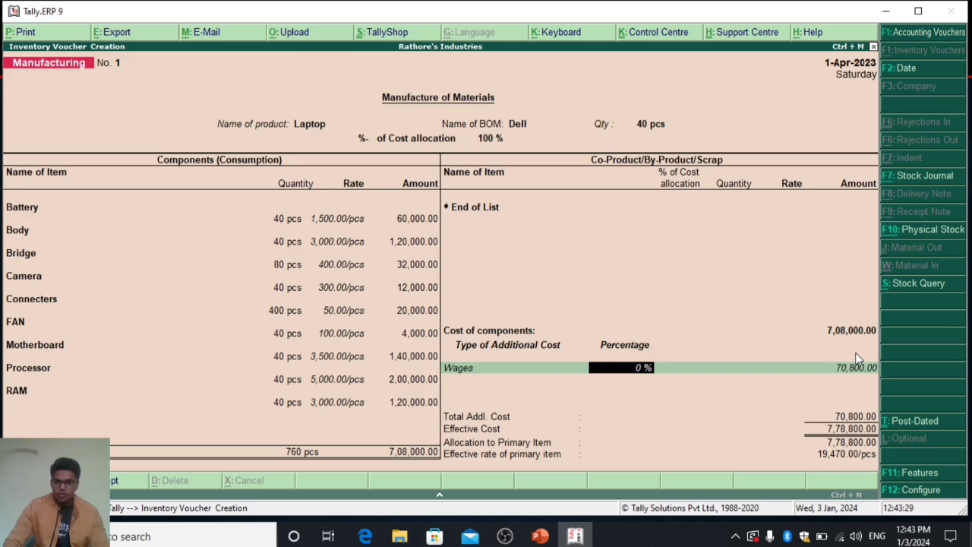
key("BackSpace")
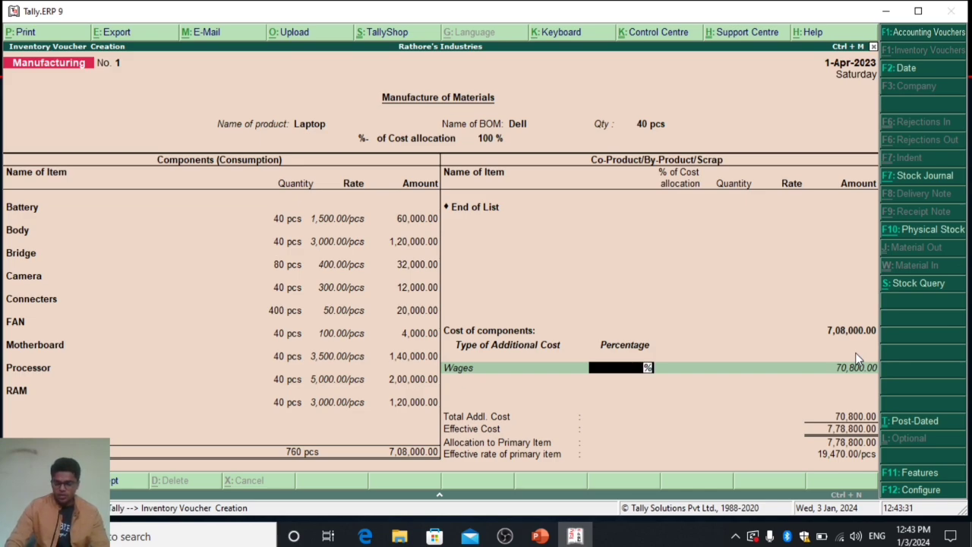
key("BackSpace")
Leave the Wages percentage blank and enter a fixed amount of 10,000 as its additional cost.
key("Return")
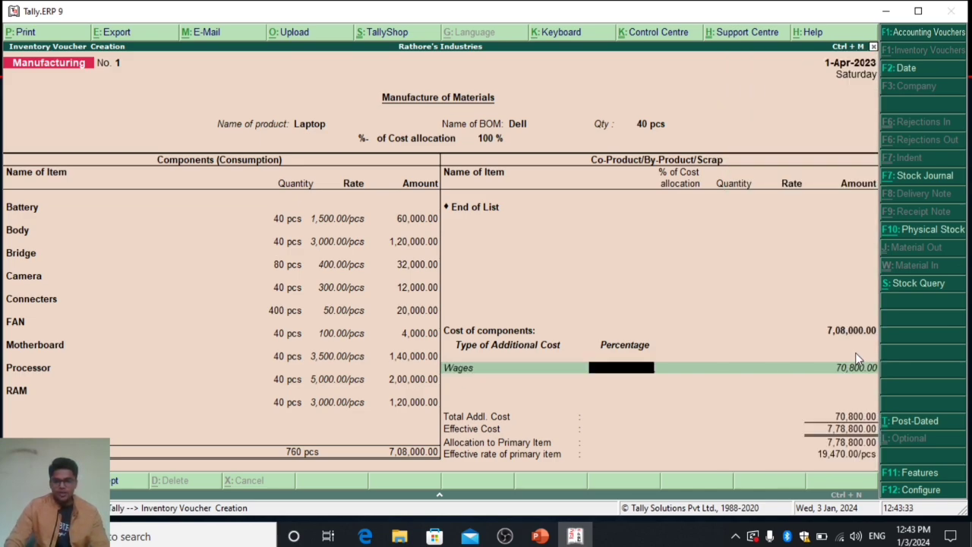
key("Return")
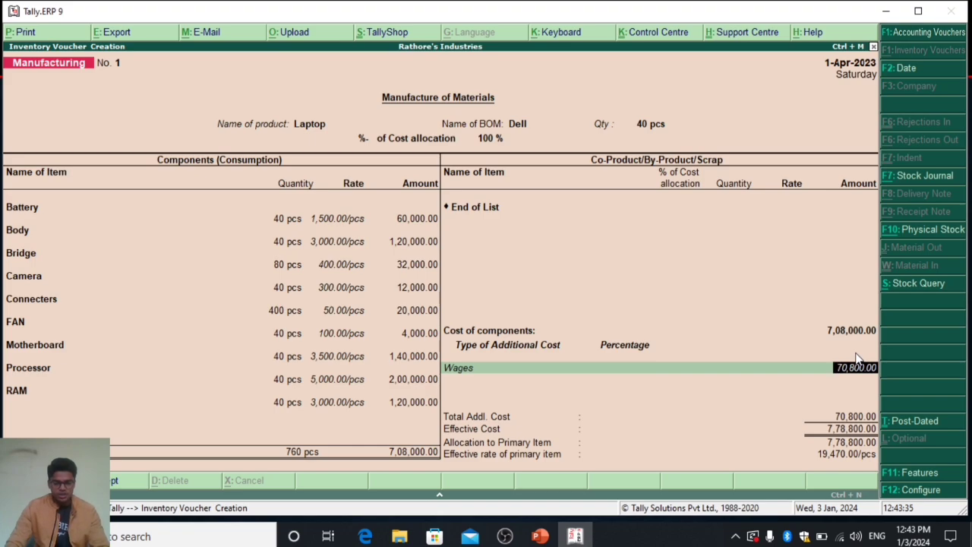
type("10000")
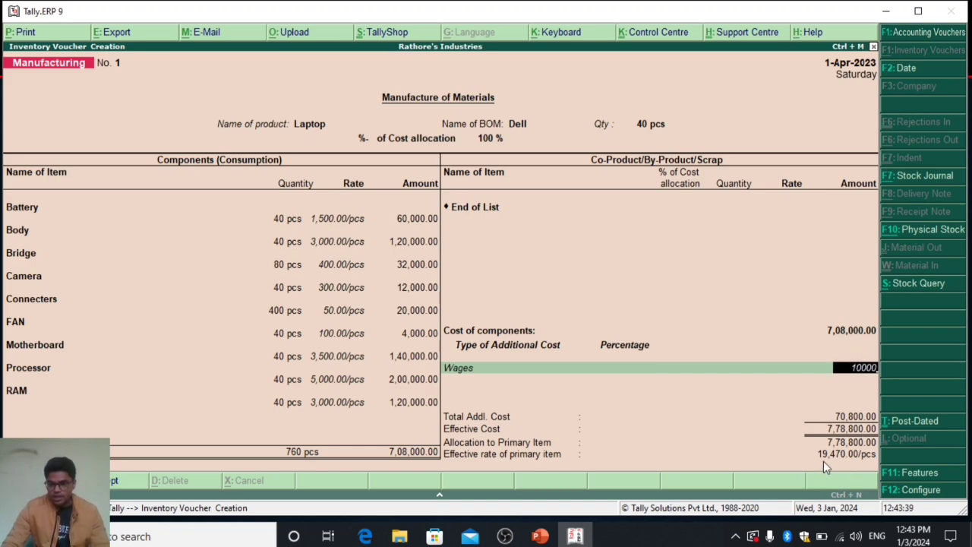
key("Return")
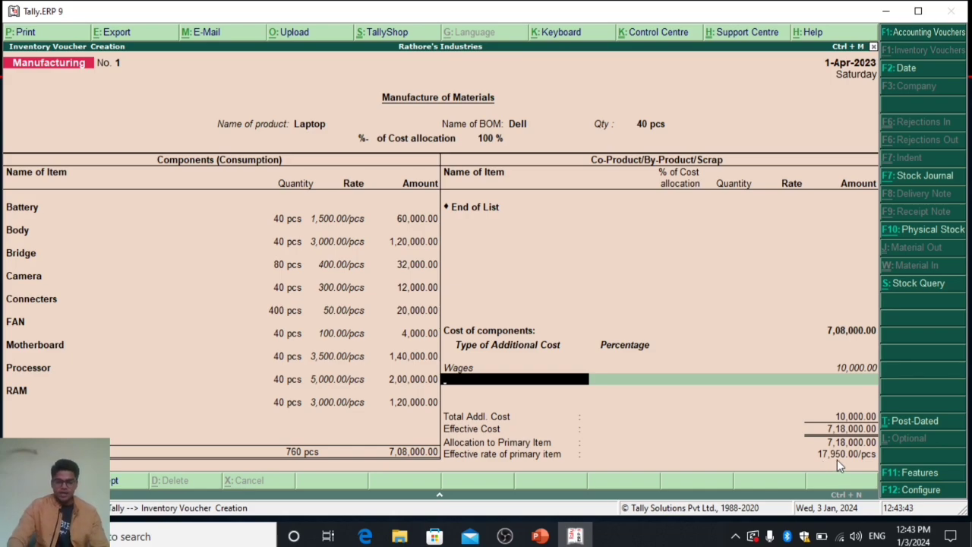
Create a Salary ledger under Indirect Expenses and add it as an additional cost of 20,000 with no percentage.
key("alt+c")
type("Salary")
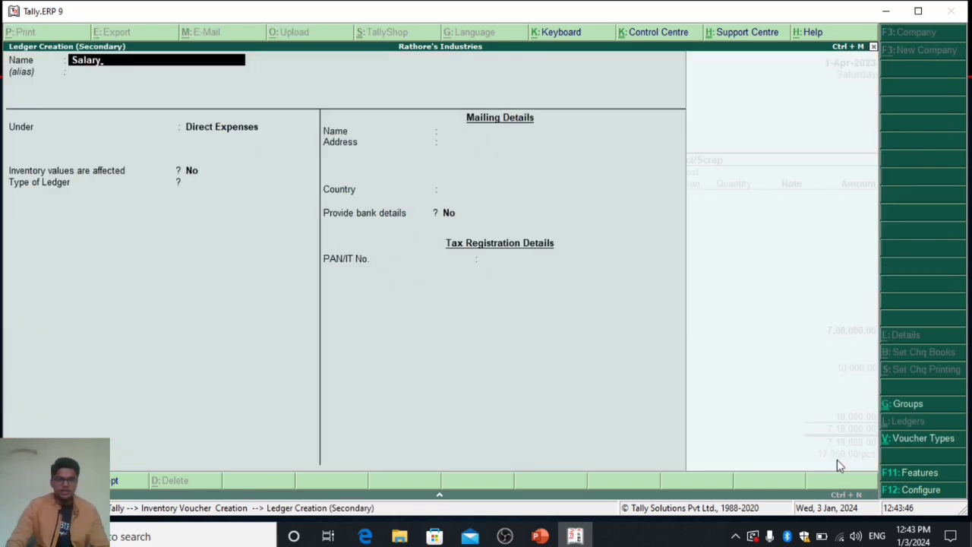
key("Return")
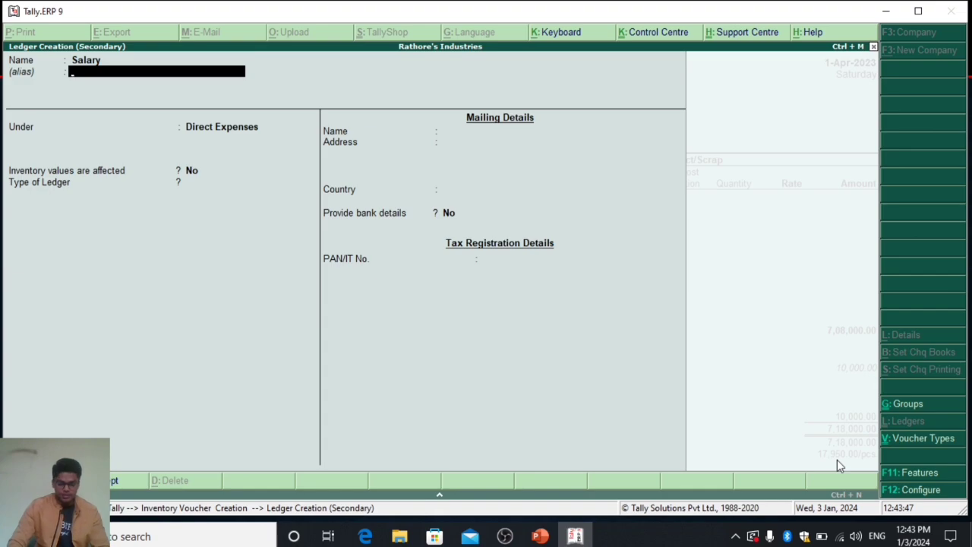
key("Return")
type("ind")
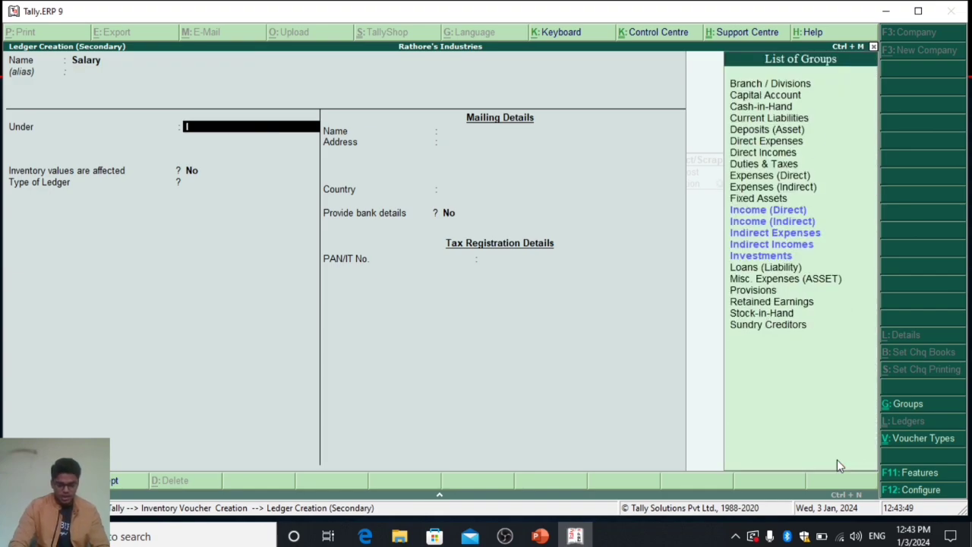
key("Return")
key("Return")
key("Return")
key("Return")
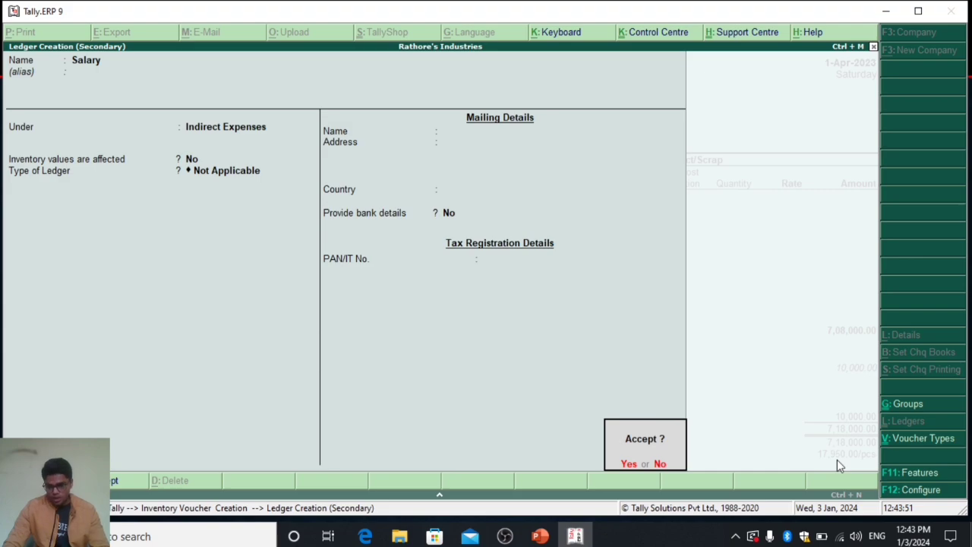
key("Return")
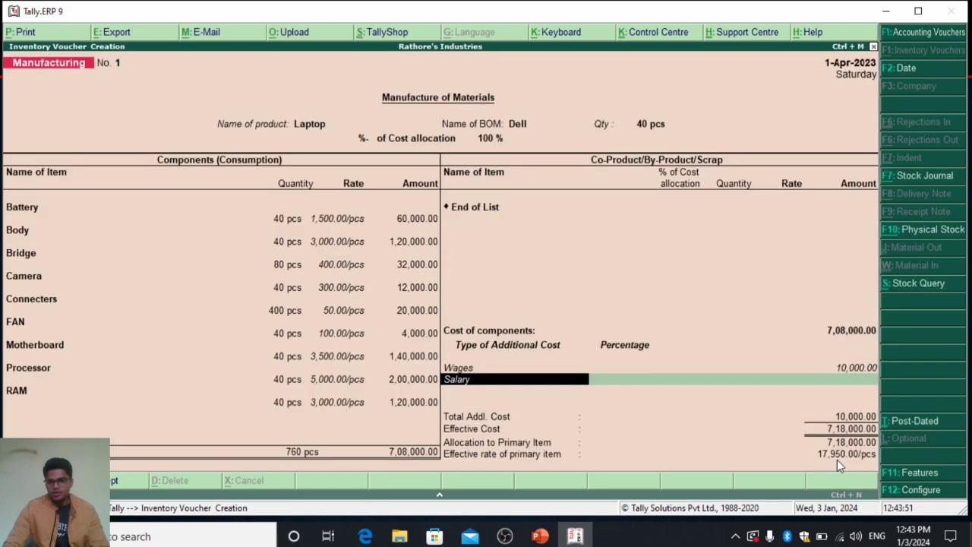
type("20000")
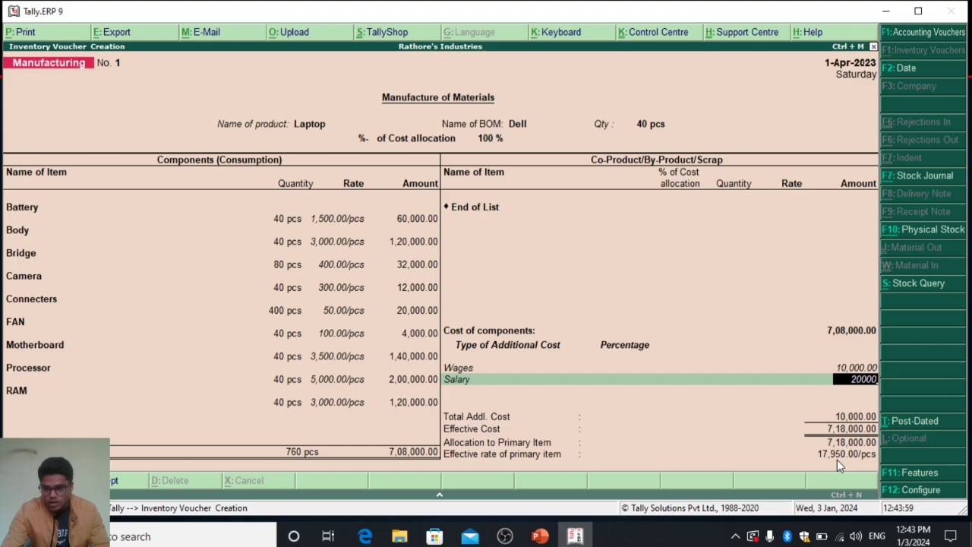
key("Return")
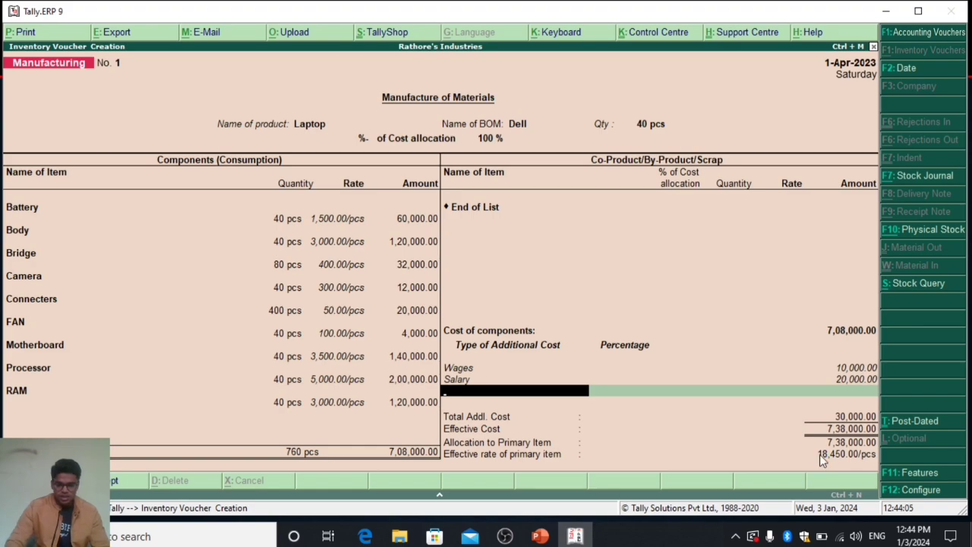
Create a ledger named Bui8lding Rent under Indirect Expenses and add it as an additional cost of 16,000.
key("alt+c")
type("Bui8")
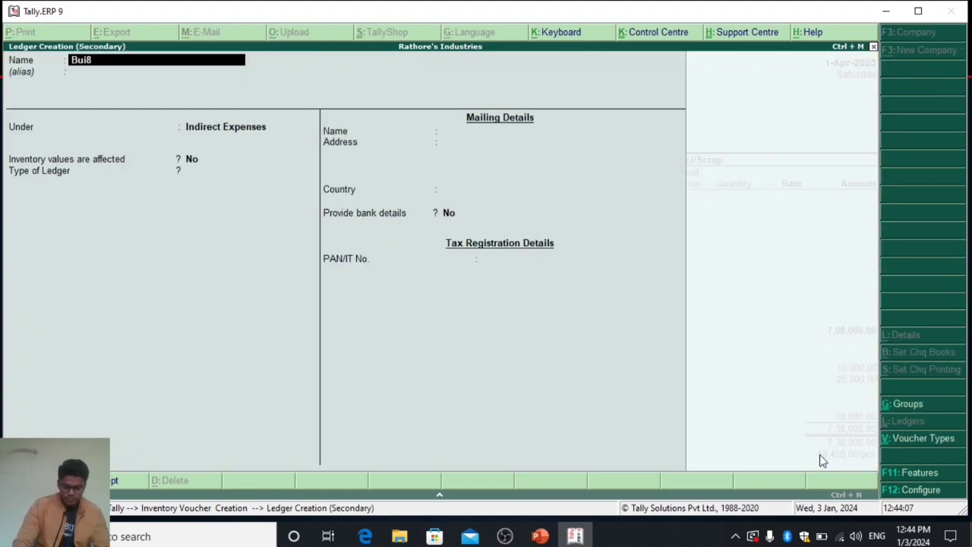
type("lding Rent")
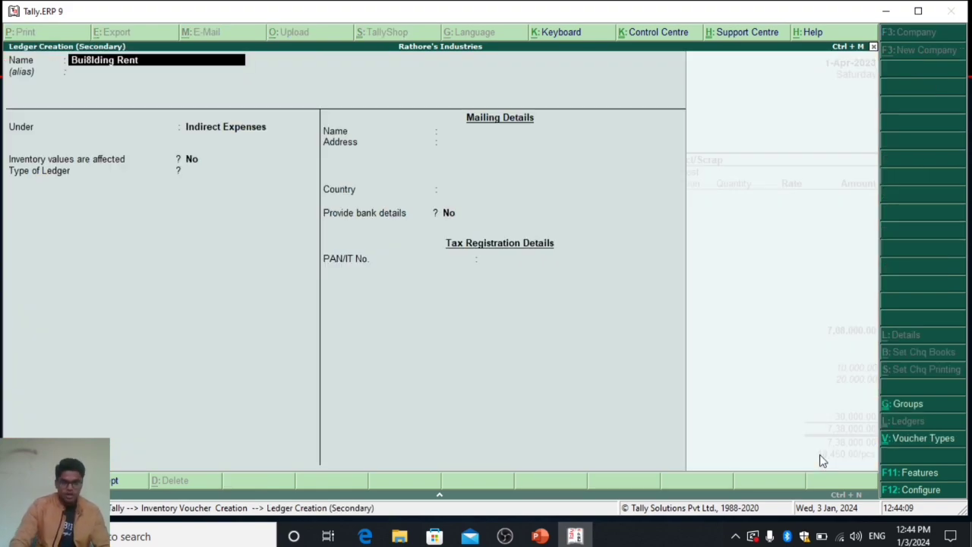
key("Return")
key("Return")
key("Return")
key("Return")
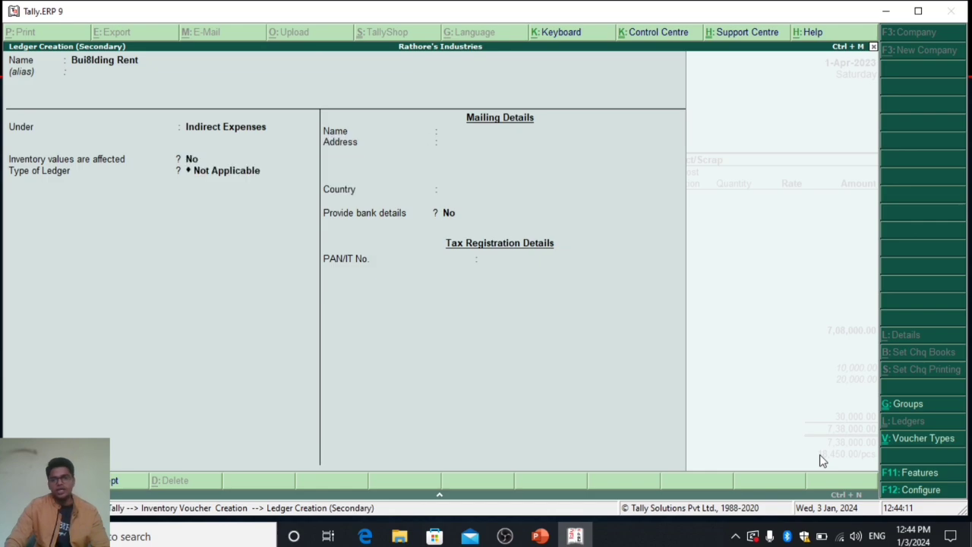
key("Return")
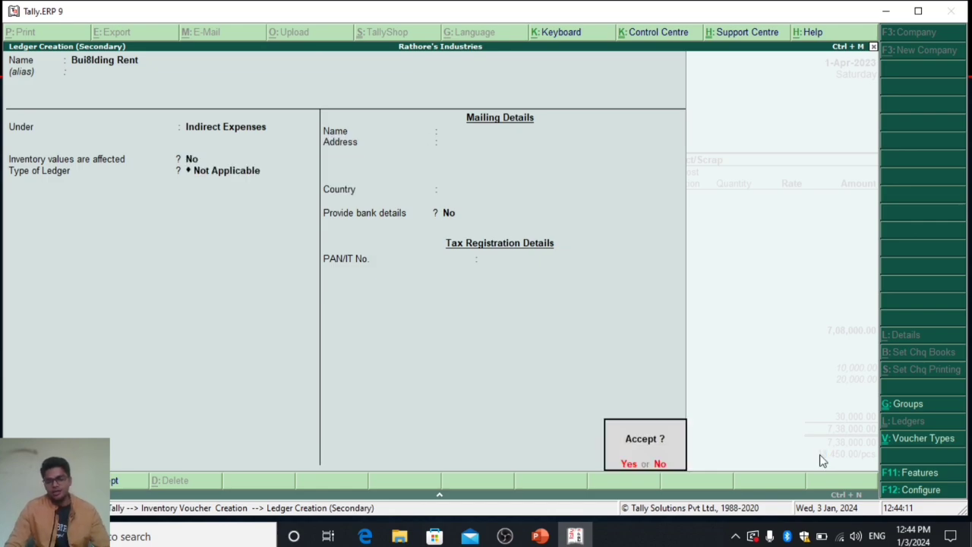
key("Return")
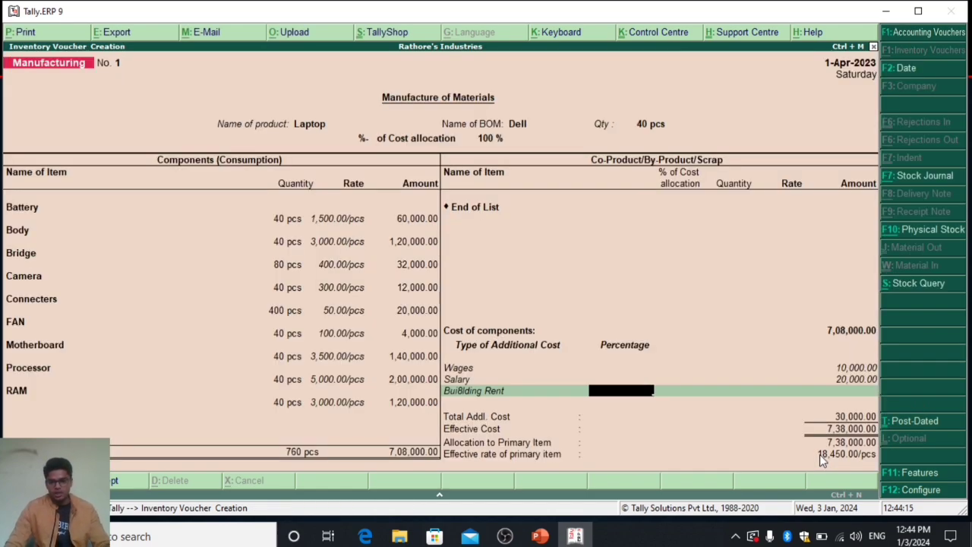
key("Return")
type("16000")
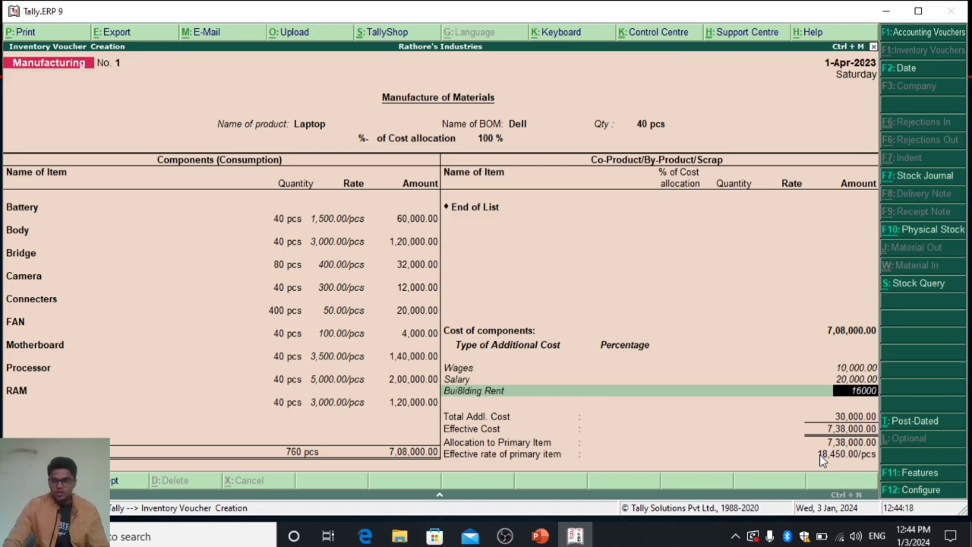
key("Return")
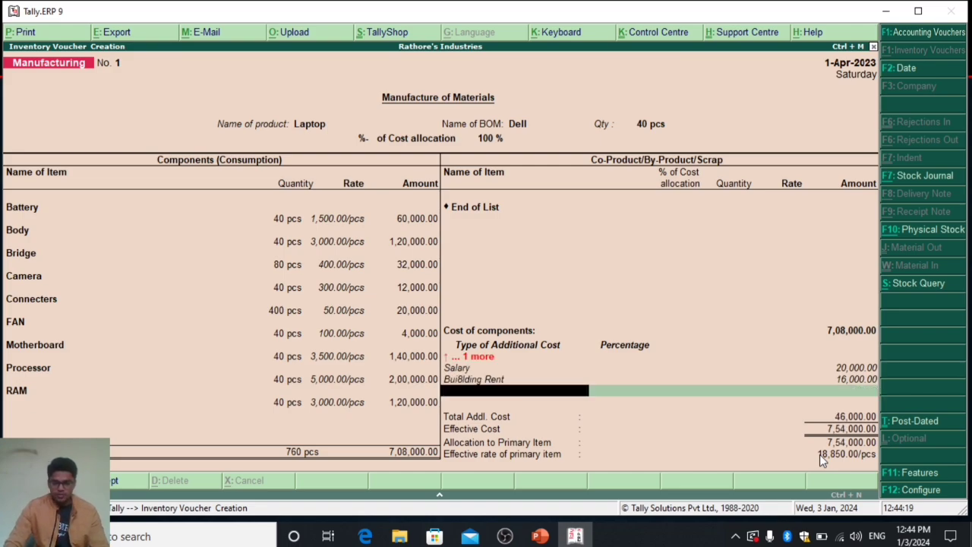
left_click(820, 454)
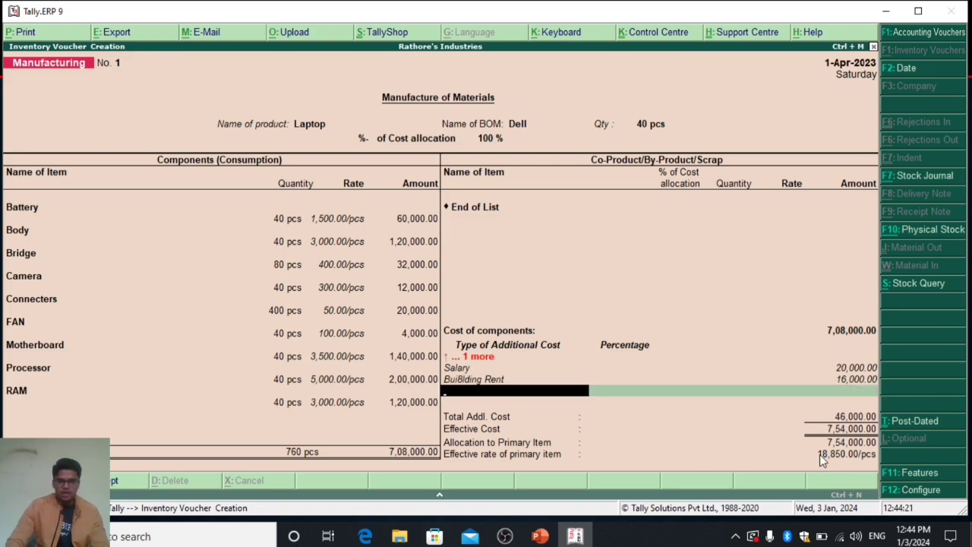
Create a Light ledger under Indirect Expenses and add it as an additional cost of 8,000.
key("alt+c")
type("Light")
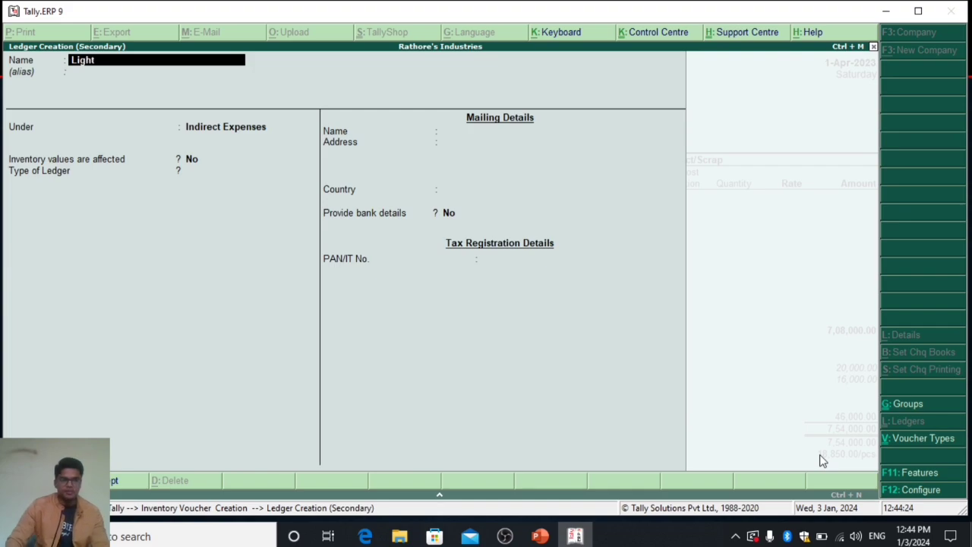
key("Return")
key("Return")
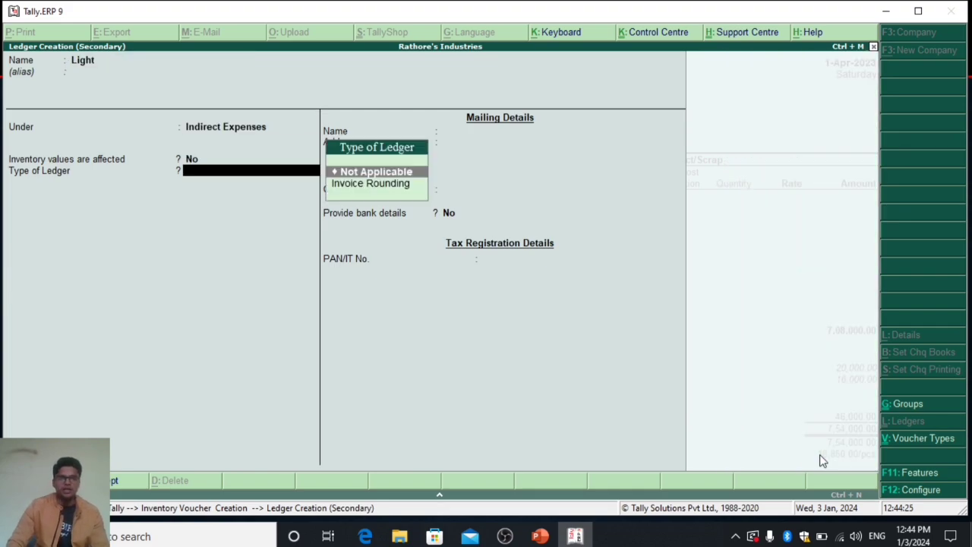
key("Return")
key("Return")
key("Return")
key("Return")
key("Return")
key("Return")
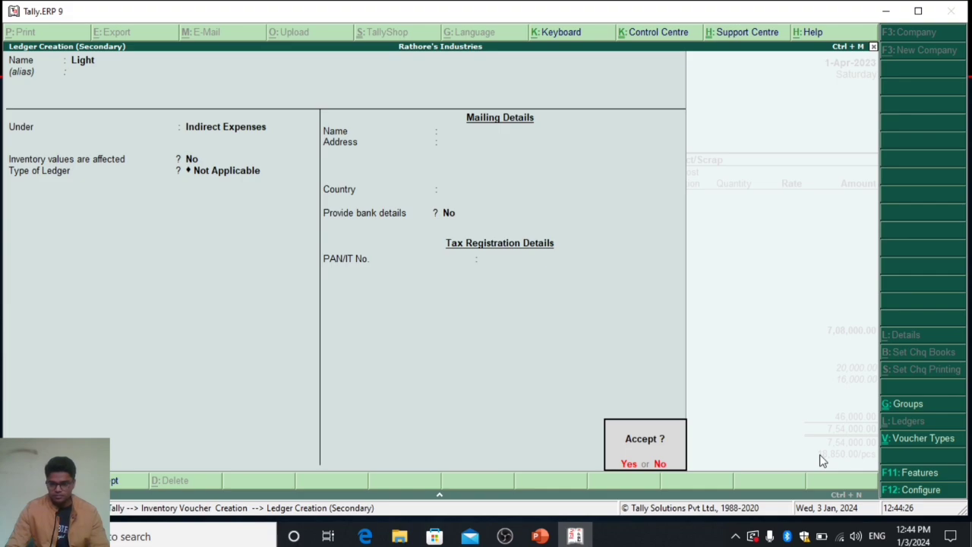
key("Return")
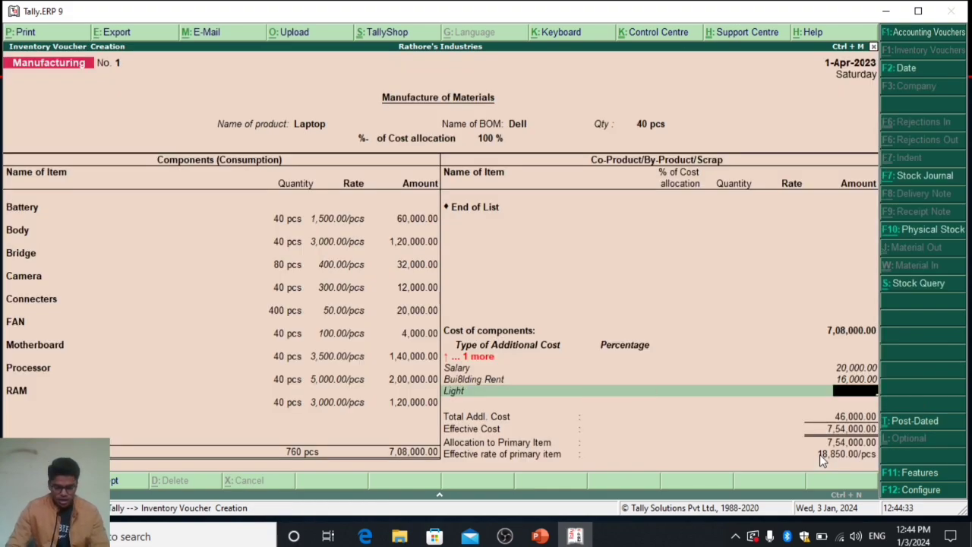
type("8000")
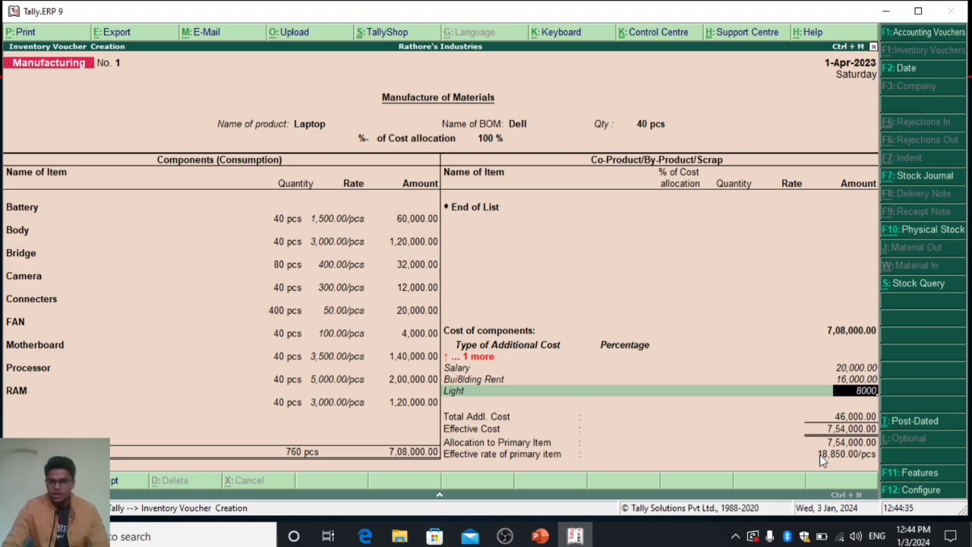
key("Return")
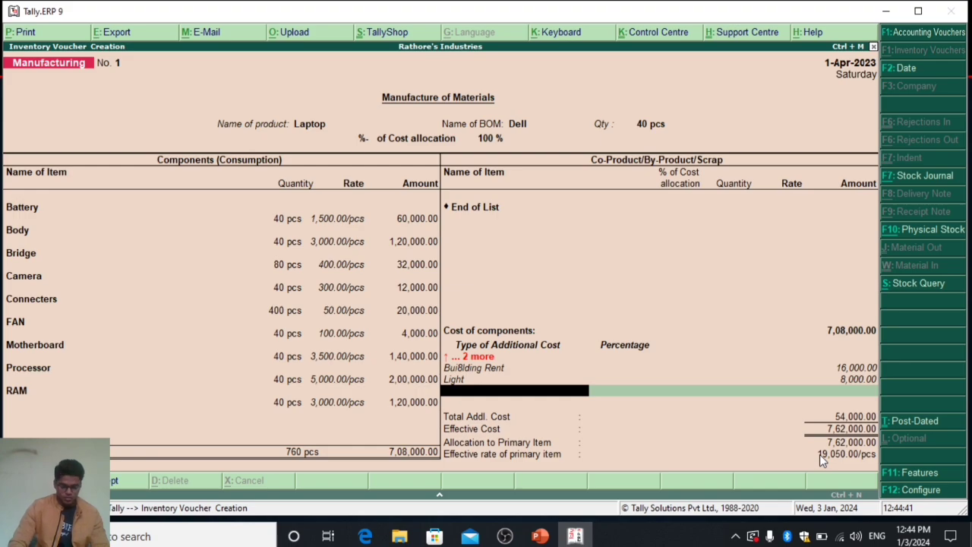
Create a Fuel Pay ledger under Direct Expenses and add it as an additional cost of 5,000.
left_click(820, 454)
key("alt+c")
type("Fu")
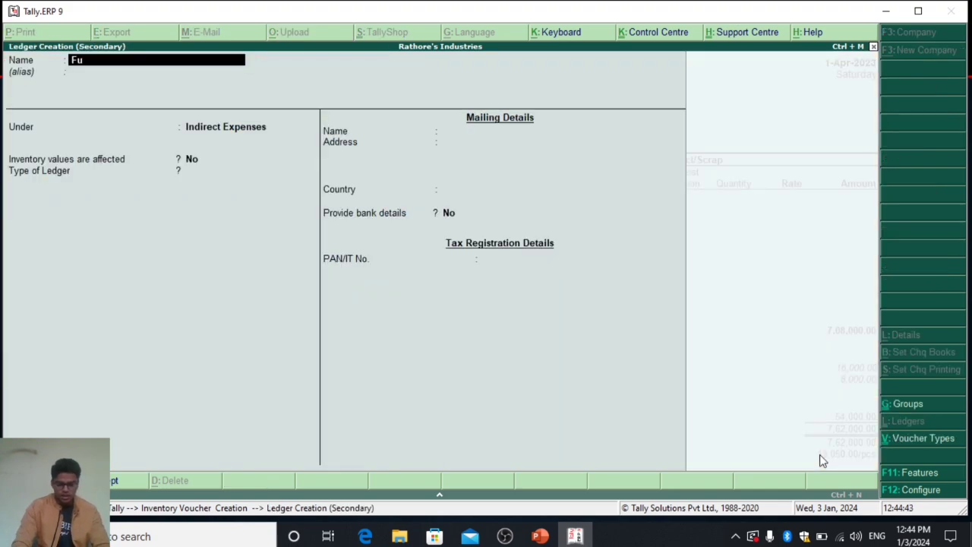
type("el Pay")
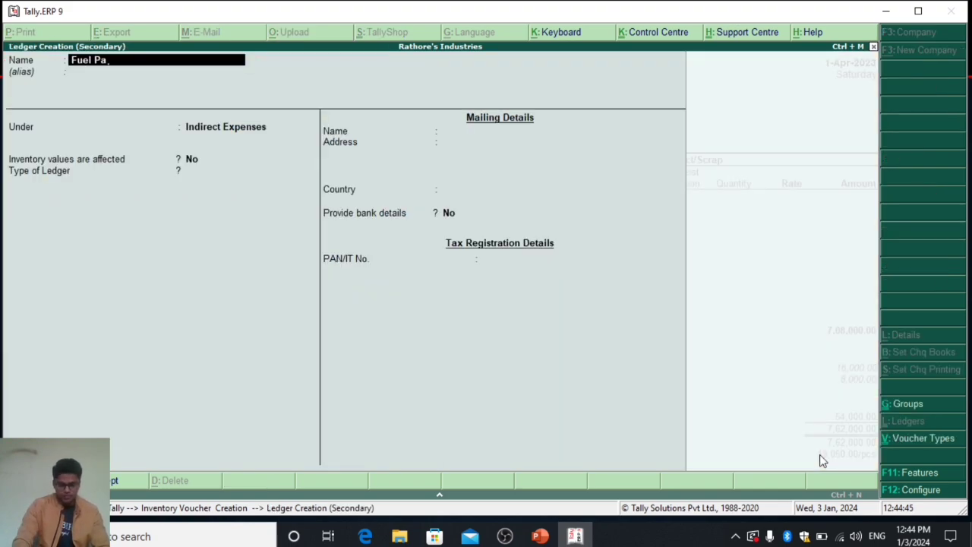
key("Return")
key("Return")
type("Dire")
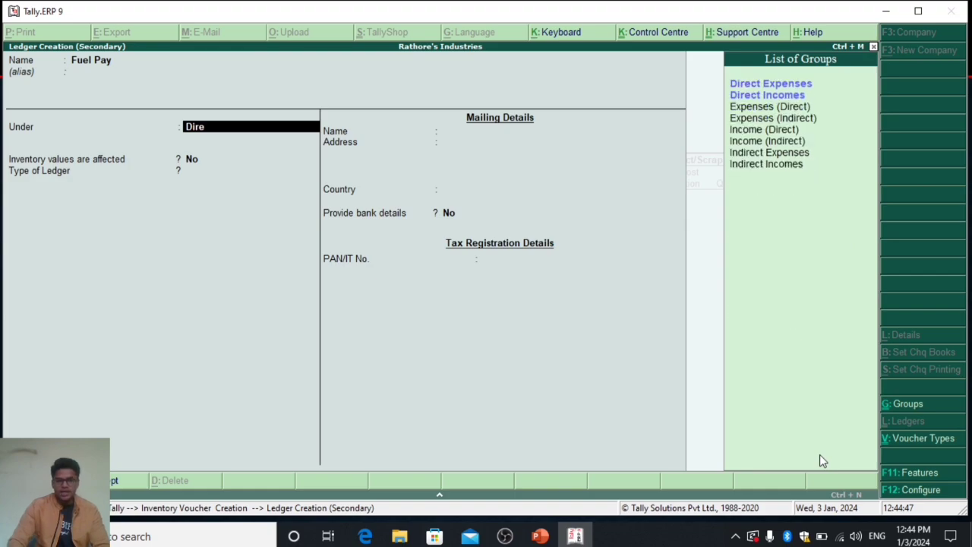
key("Return")
key("Return")
key("Return")
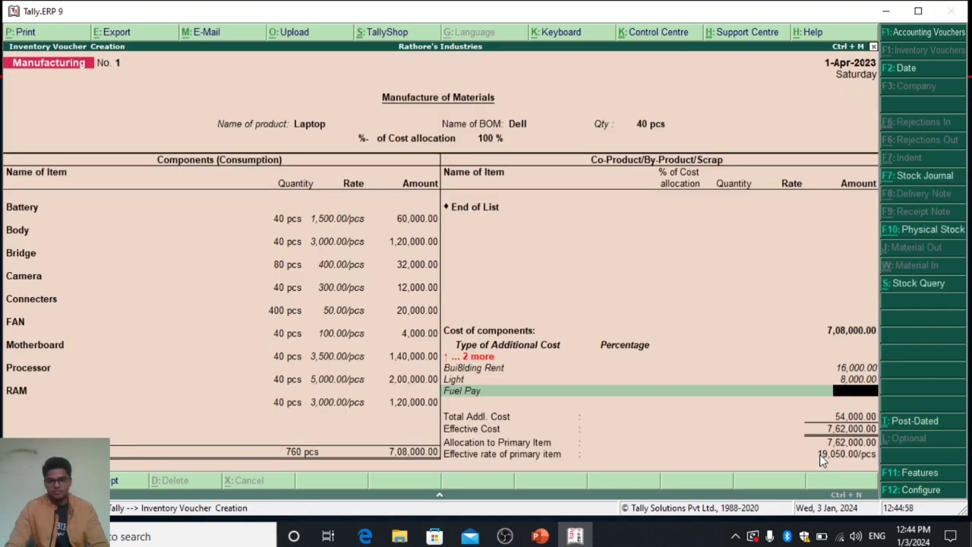
type("5,000")
key("Return")
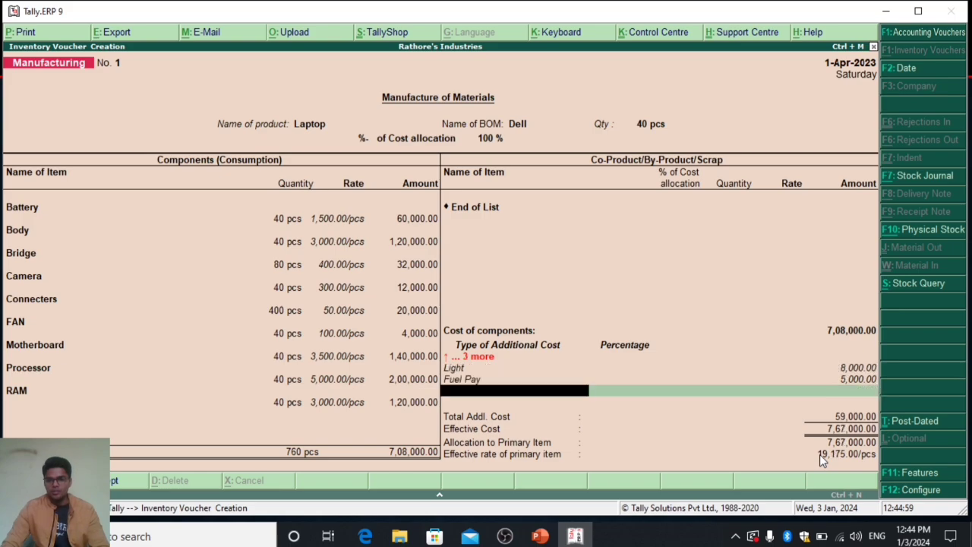
Create a Delivery ledger under Direct Expenses and add it as an additional cost of 6,000.
key("alt+c")
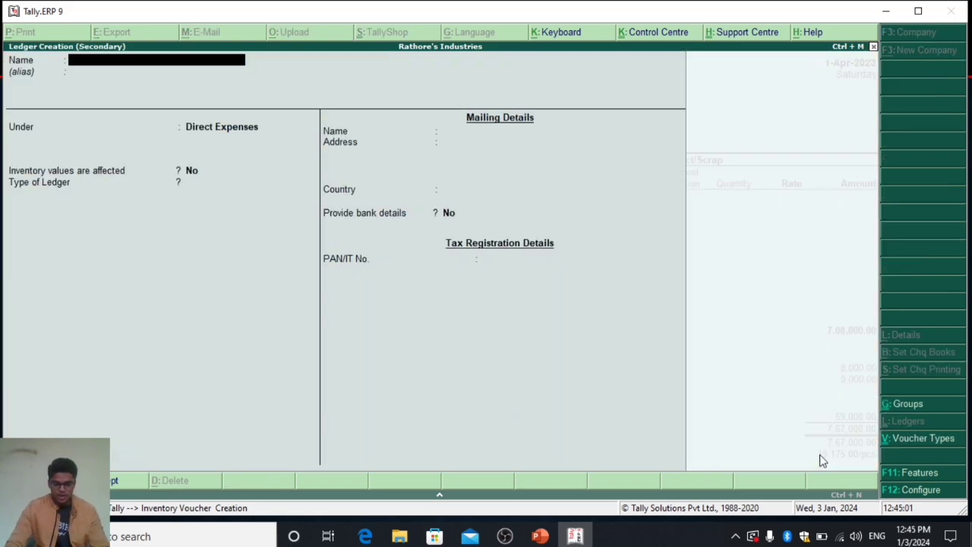
type("Delivery")
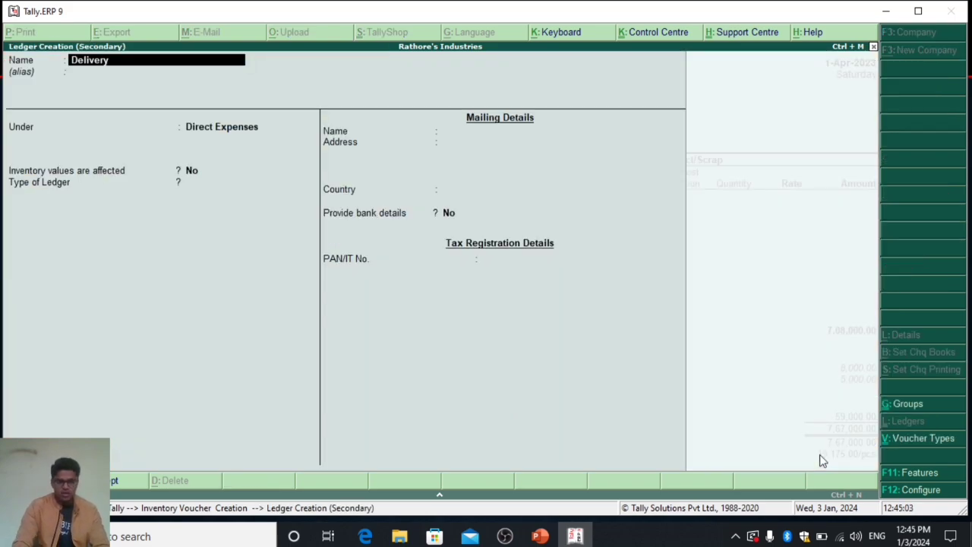
key("Return")
key("Return")
key("Return")
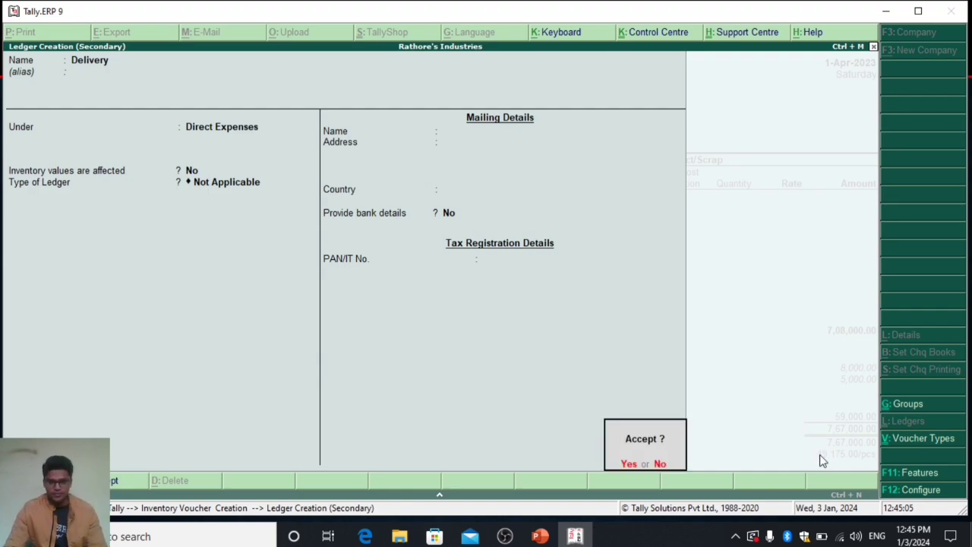
key("Return")
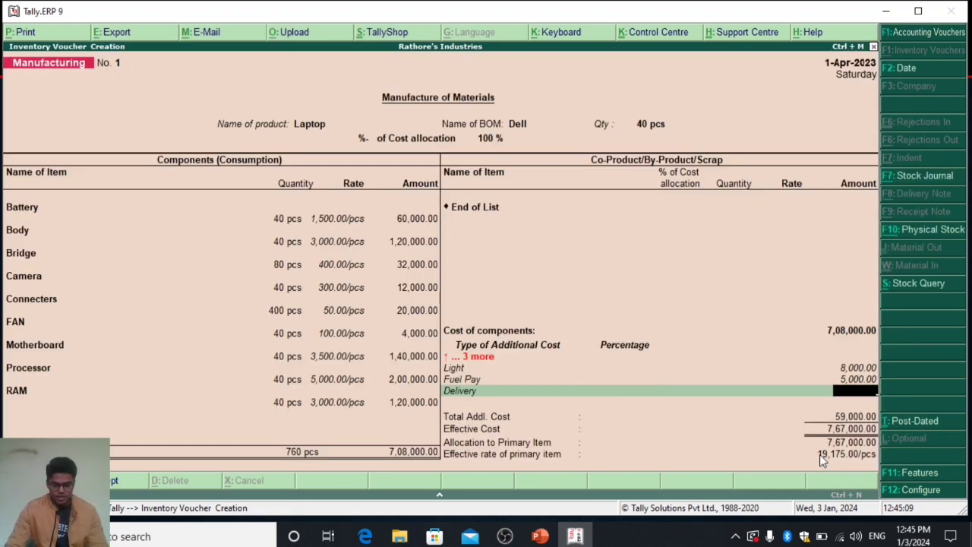
type("6000")
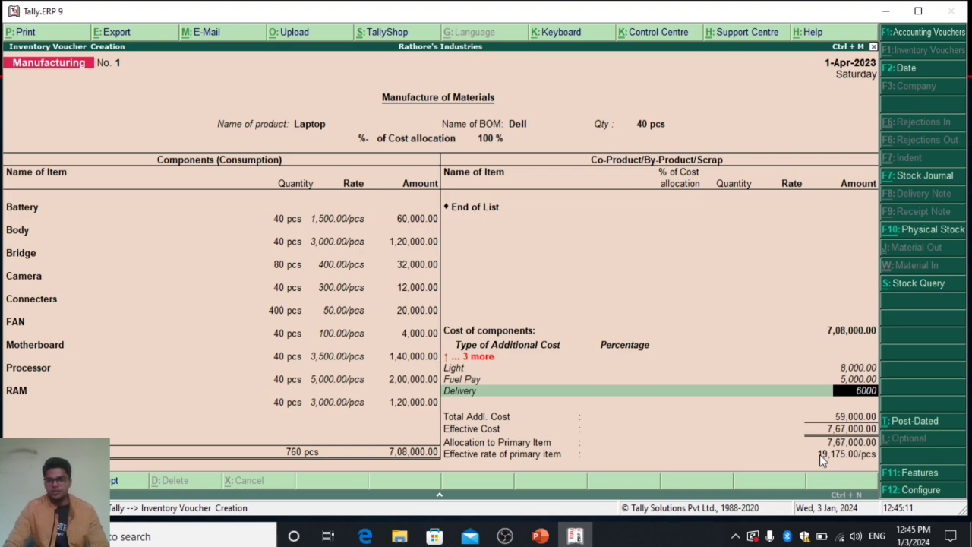
key("Return")
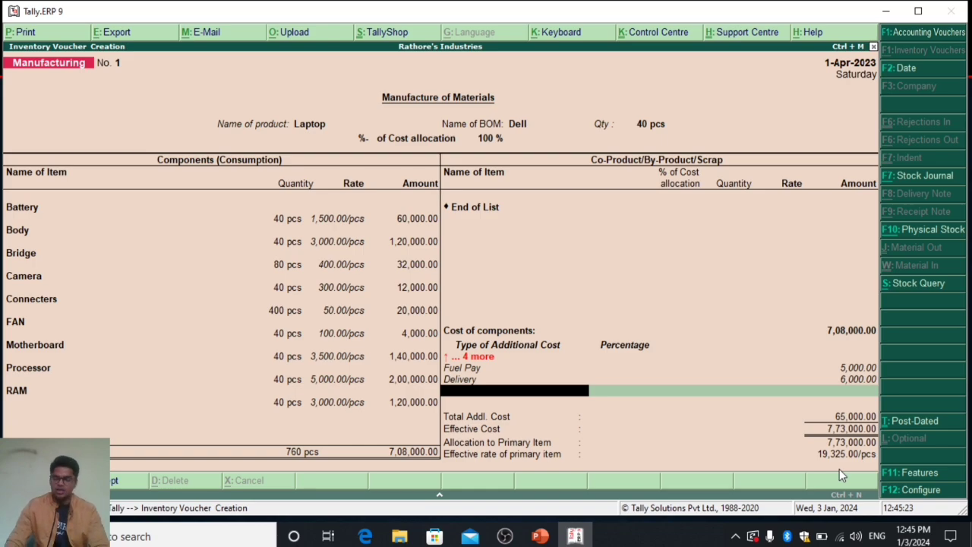
Finish the additional cost list, save the Manufacturing journal and return to the Gateway of Tally.
key("Return")
key("Return")
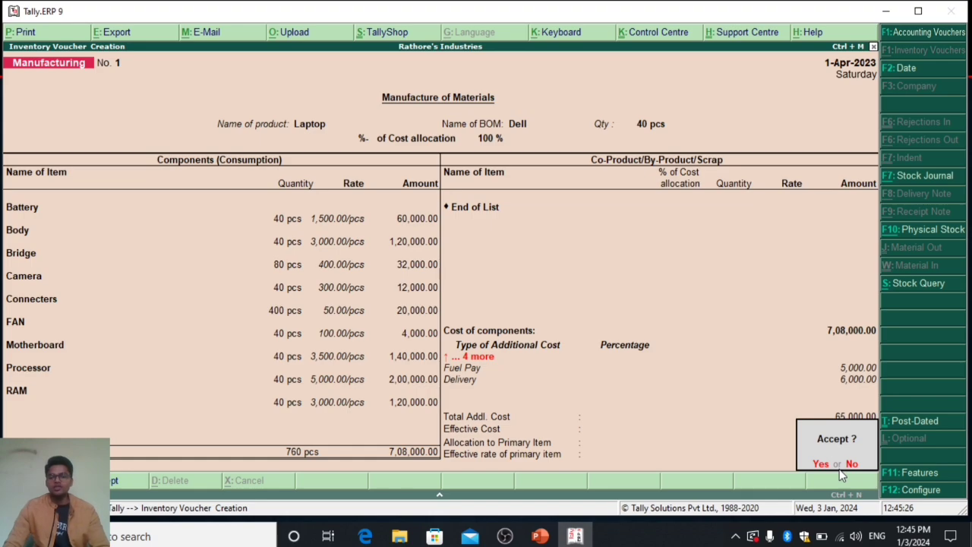
key("Return")
key("Escape")
key("Return")
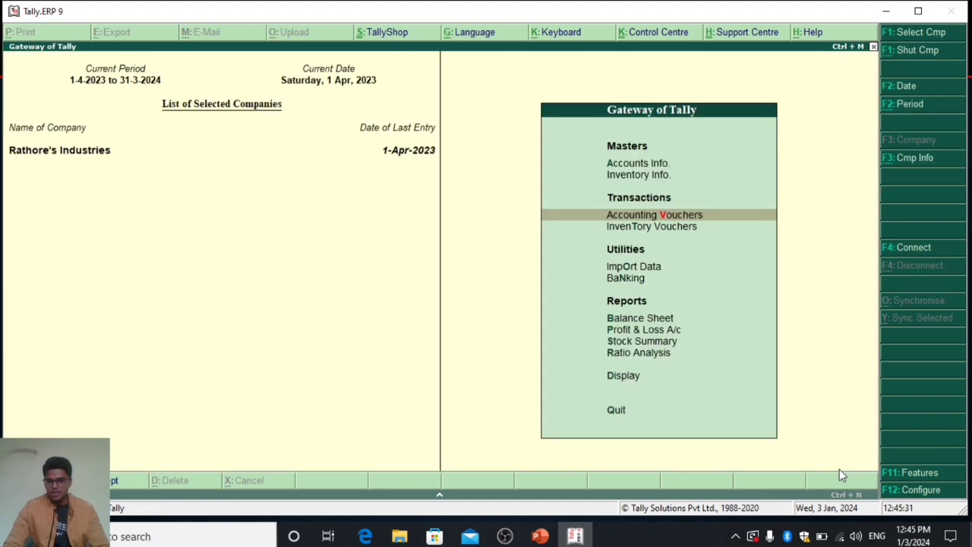
Open the Stock Summary report in detailed view with the items listed under each stock group.
key("Down")
key("Down")
key("Down")
key("Down")
key("Down")
key("Down")
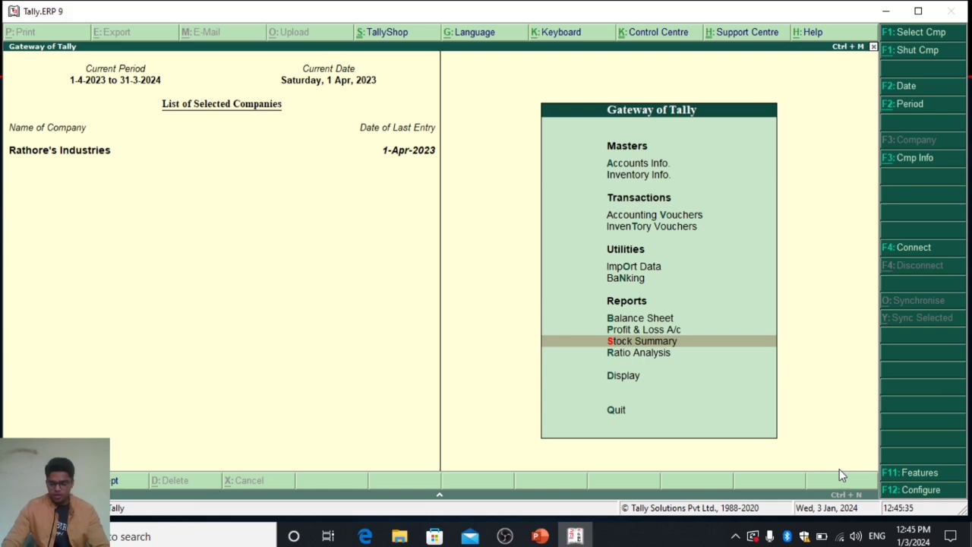
key("Return")
key("alt+F1")
key("Down")
key("Down")
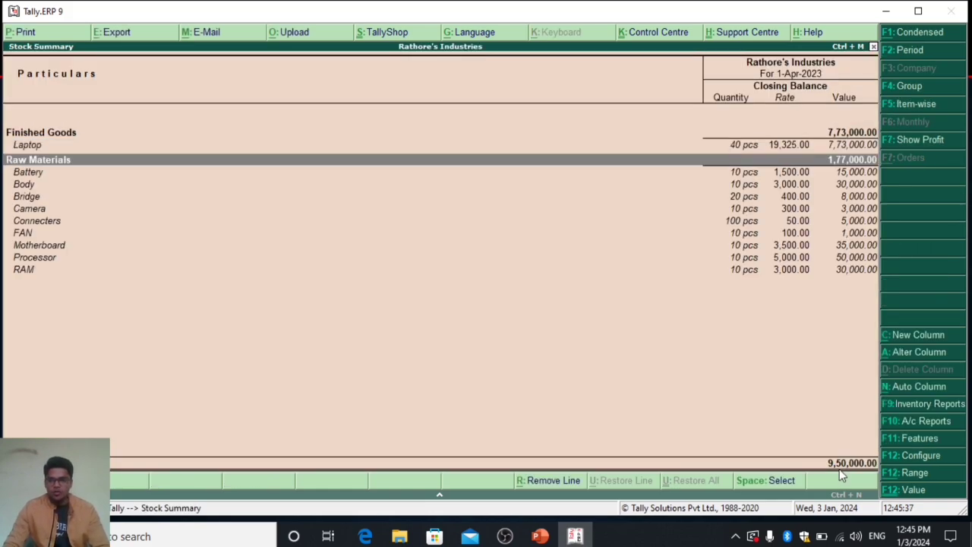
Examine the closing quantities, rates and values of the finished laptop and the raw materials, and close the Stock Summary.
key("Down")
key("Down")
key("Down")
key("Down")
key("Down")
key("Down")
key("Down")
key("Down")
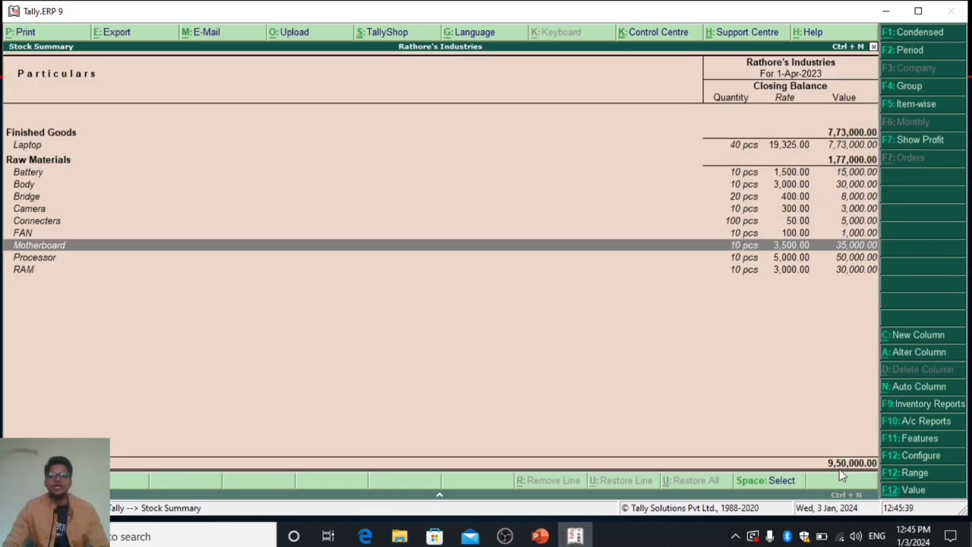
key("Up")
key("Up")
key("Up")
key("Up")
key("Up")
key("Up")
key("Up")
key("Up")
key("Up")
key("Up")
key("Up")
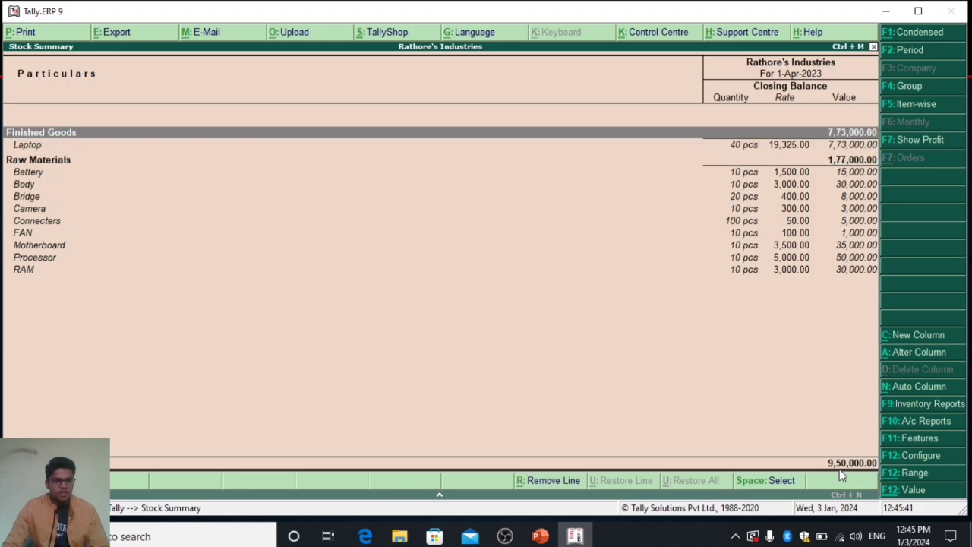
key("Down")
key("Escape")
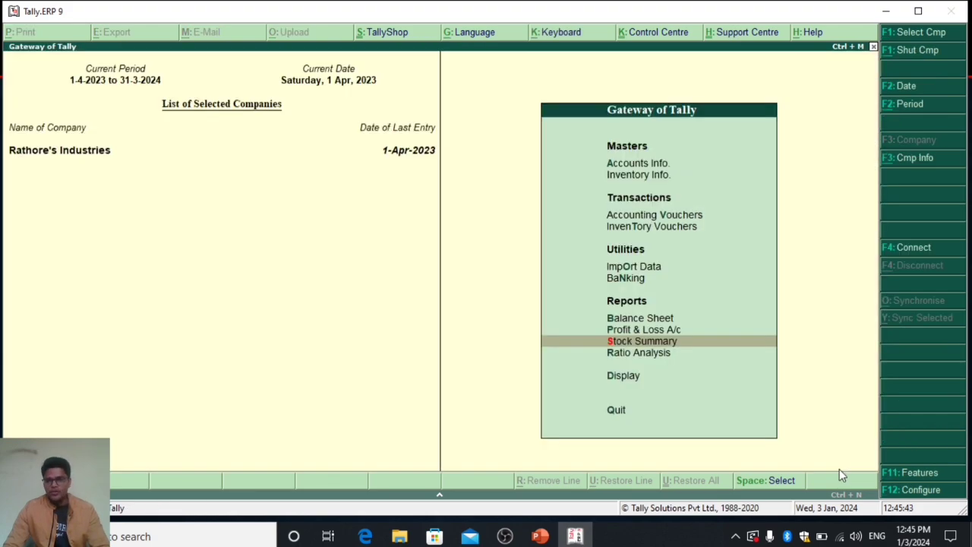
Start a payment voucher from the Cash account and enter a Wages payment of 10,000.
key("Up")
key("Up")
key("Up")
key("Up")
key("Up")
key("Up")
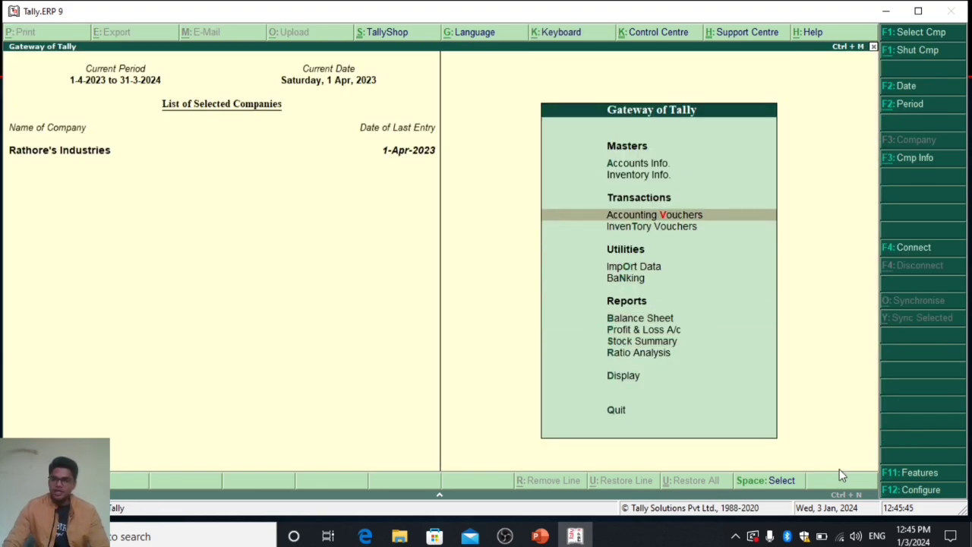
key("Return")
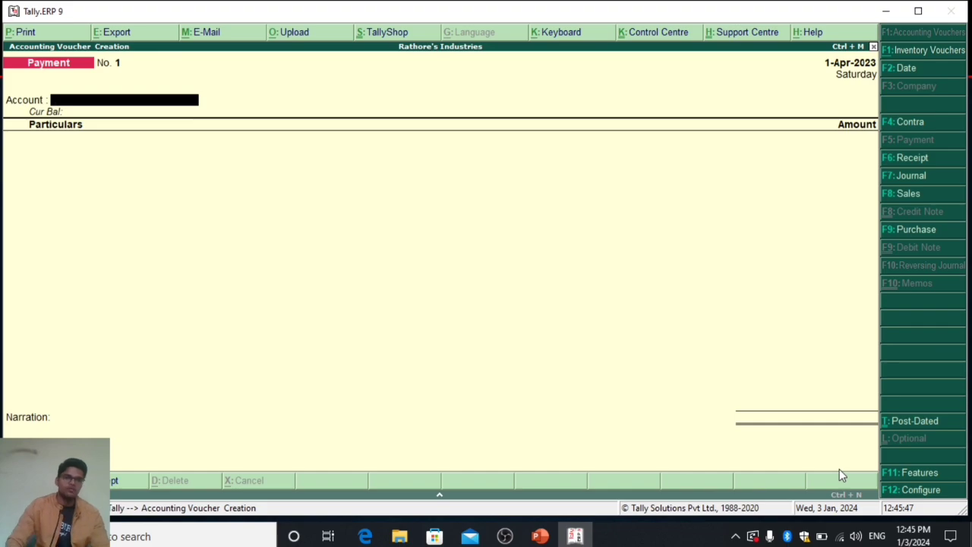
type("Ca")
key("Return")
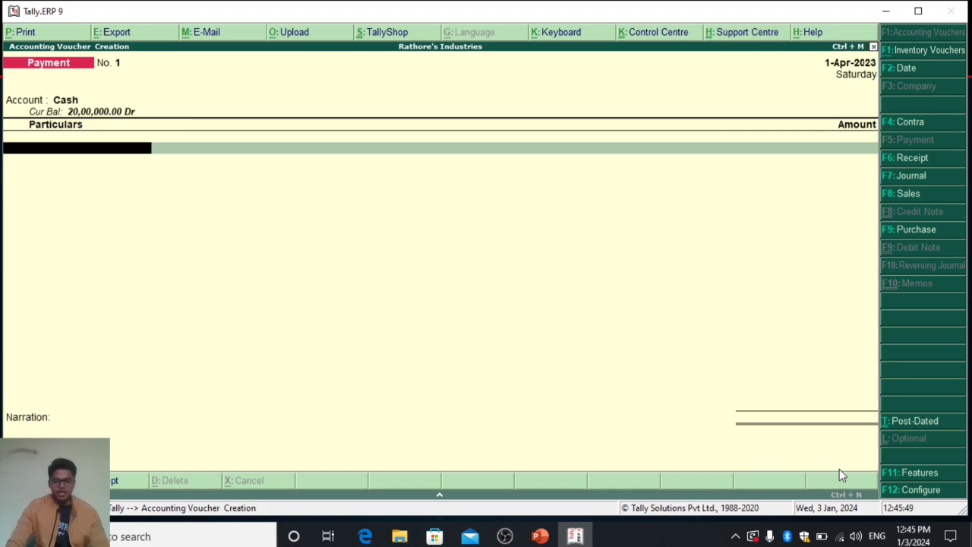
type("Wa")
key("Return")
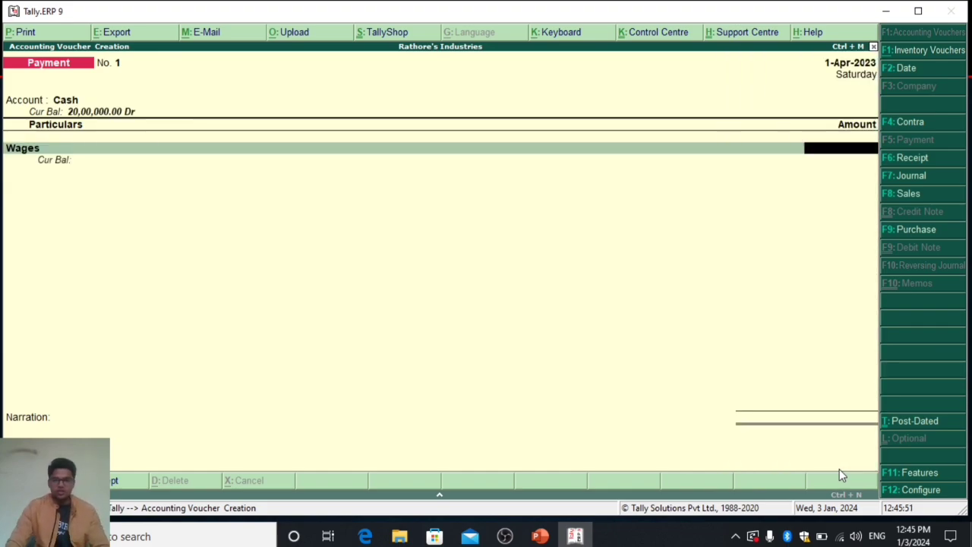
type("10000")
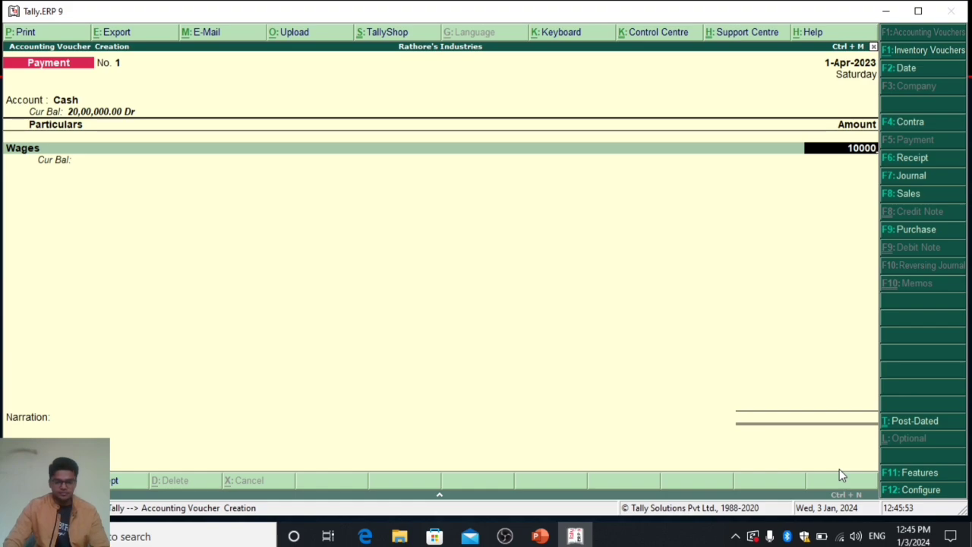
key("Return")
Add Salary of 20,000 and Bui8lding Rent of 16,000 to the cash payment voucher.
type("Sa")
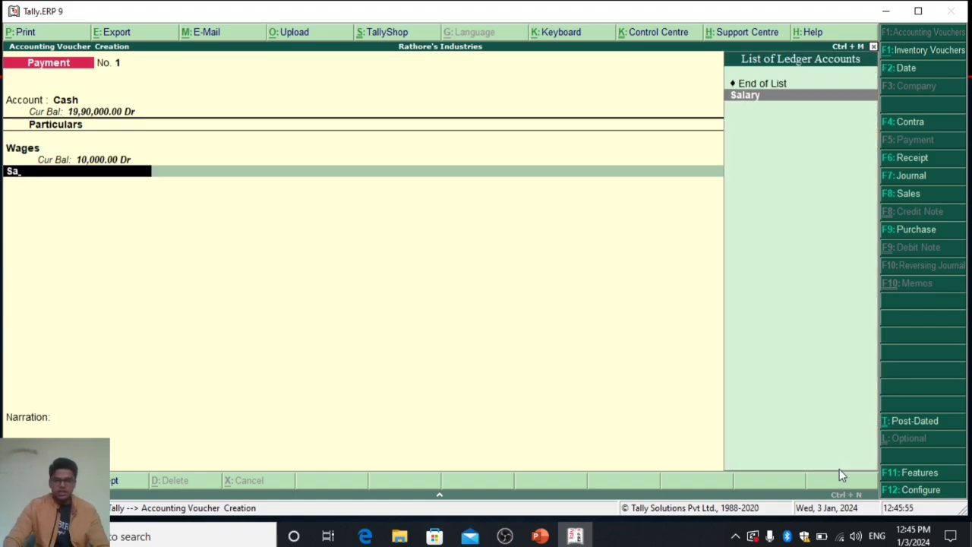
key("Return")
type("20,00")
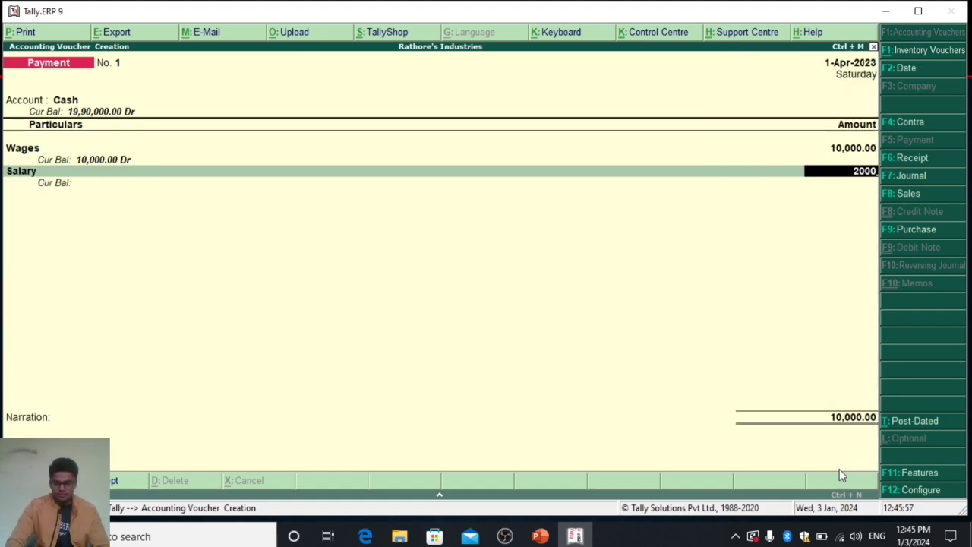
type("0")
key("Return")
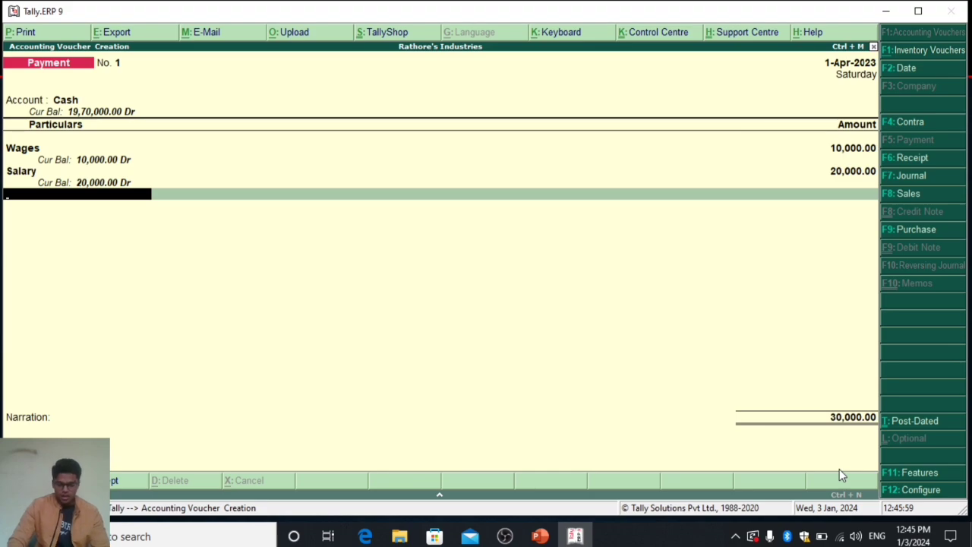
type("Bui")
key("Return")
type("16000")
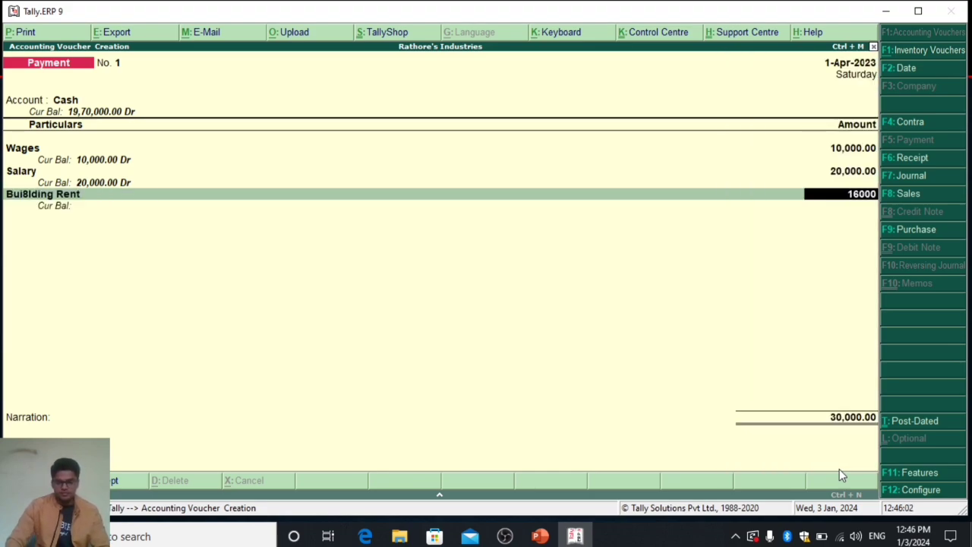
key("Return")
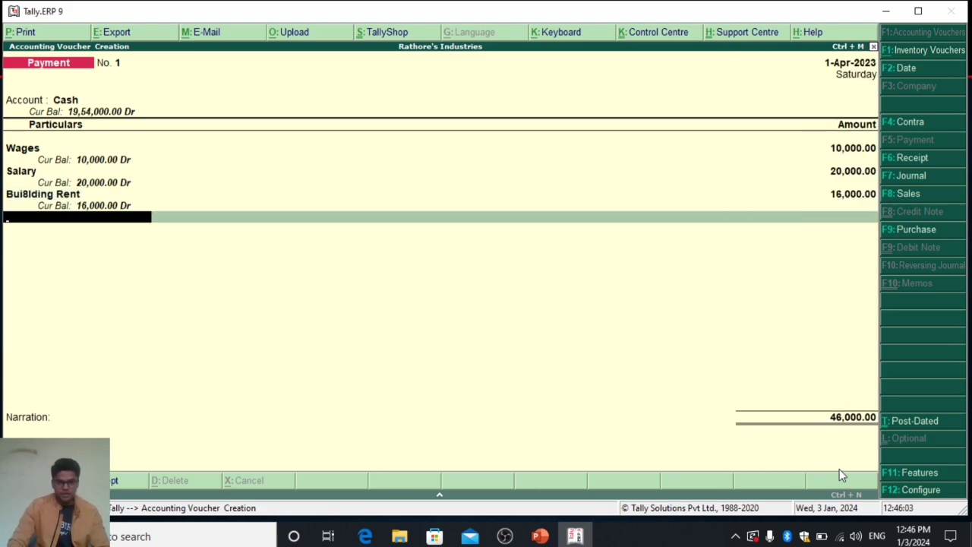
Add Light of 8,000 and Fuel Pay of 5,000 to the cash payment voucher.
type("Li")
key("Return")
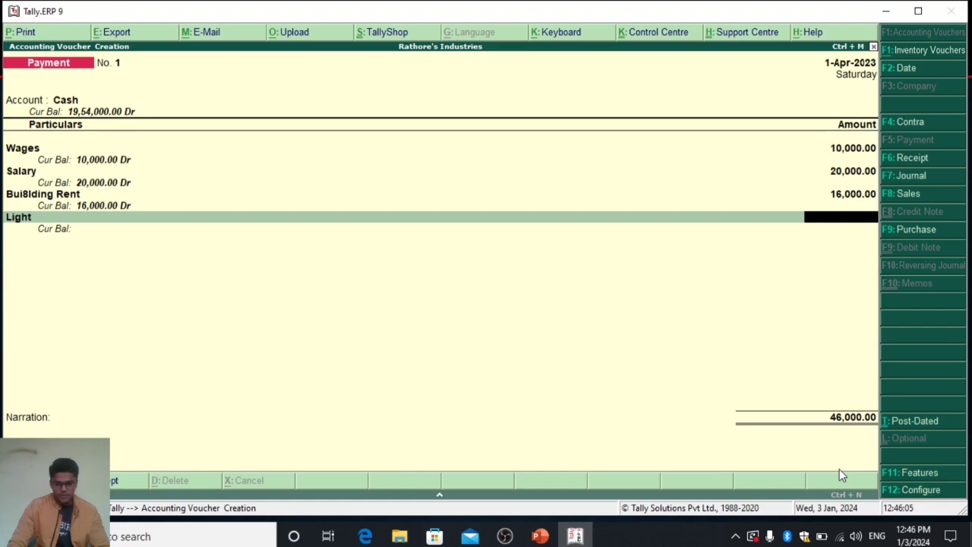
type("8000")
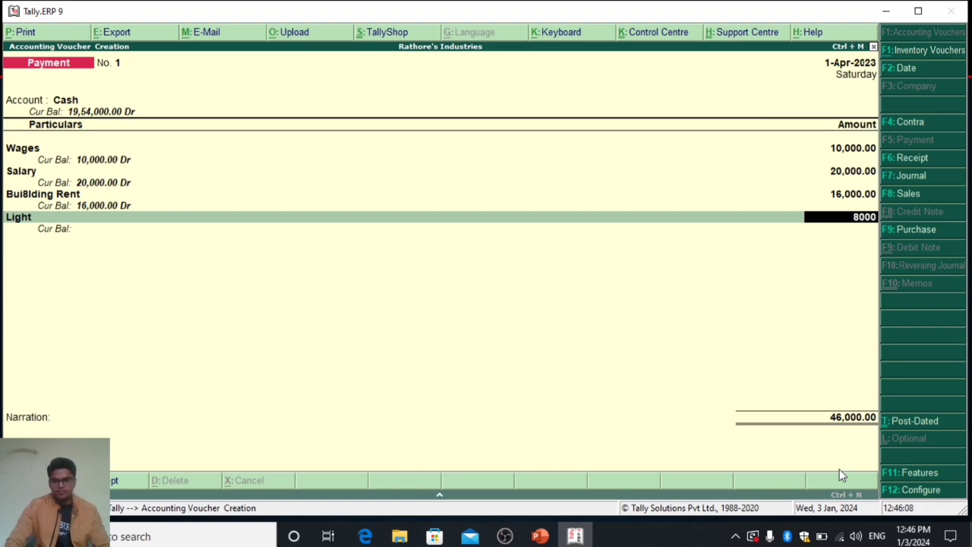
key("Return")
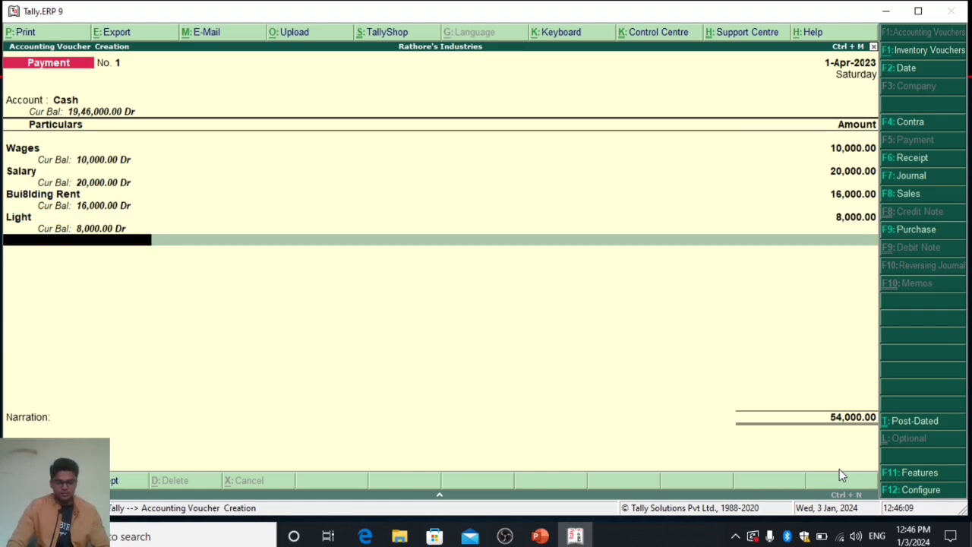
type("Fu")
key("Return")
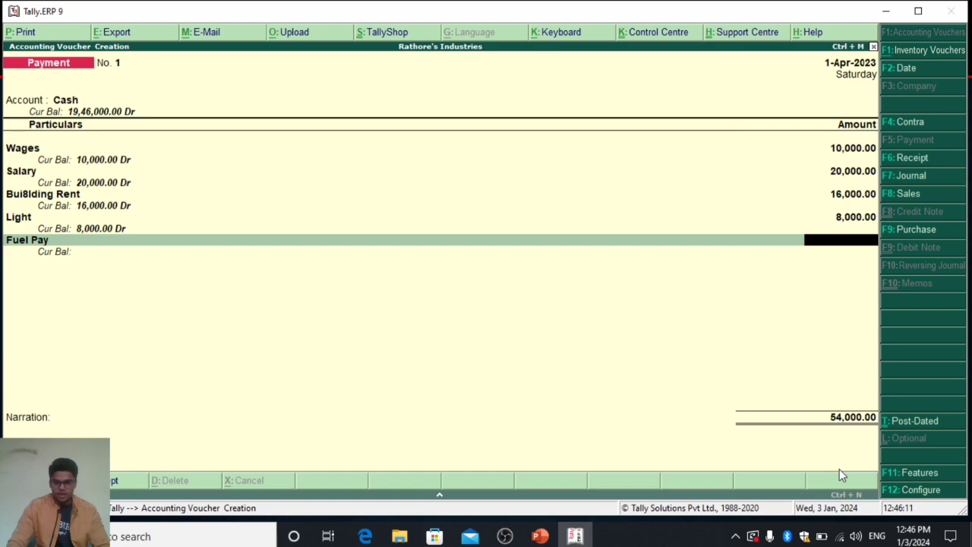
type("5000")
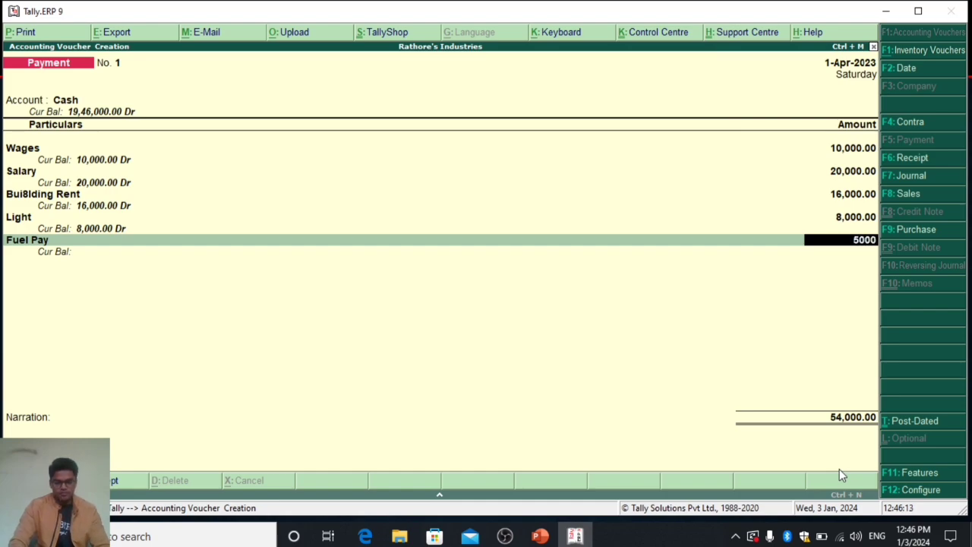
key("Return")
Add Delivery of 6,000 to the cash payment voucher, save it without a narration and leave voucher entry.
type("De")
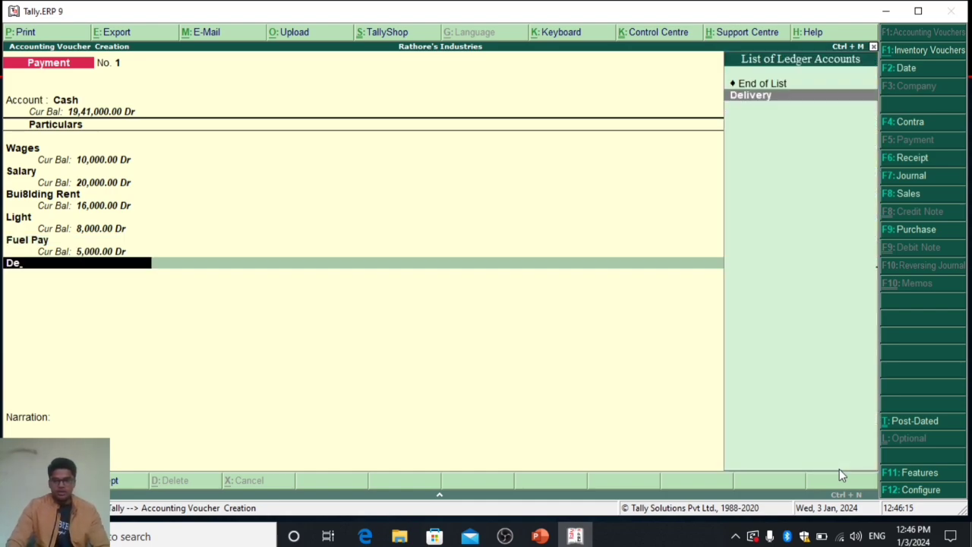
key("Return")
type("6000")
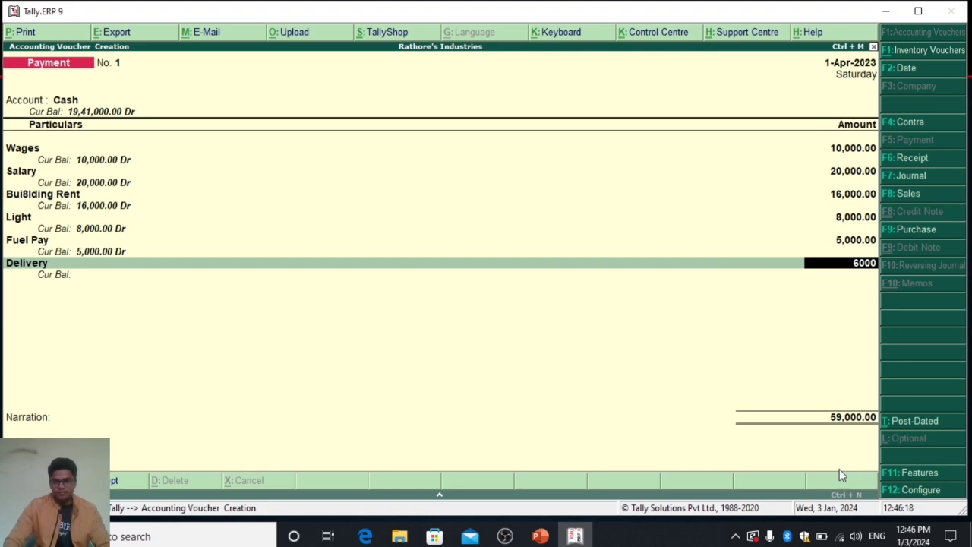
key("Return")
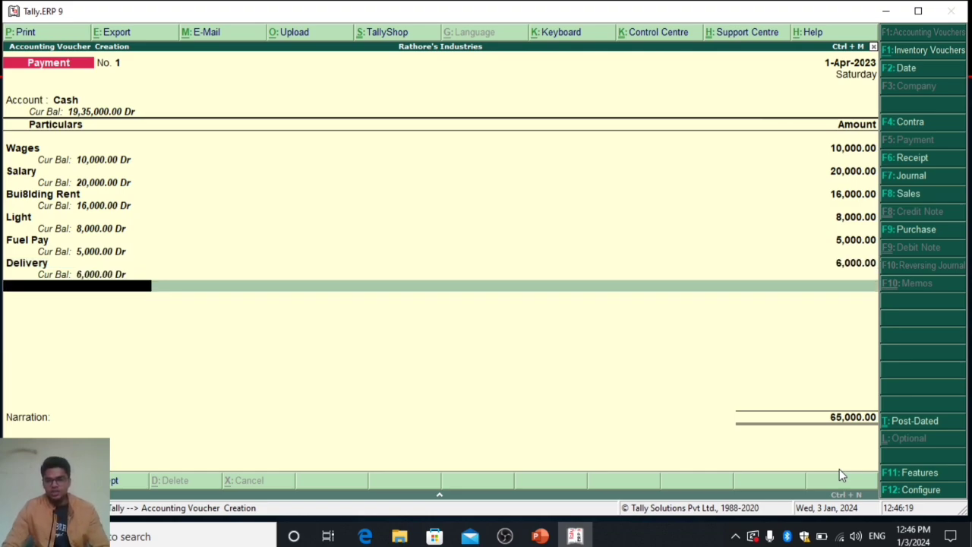
key("Return")
key("Return")
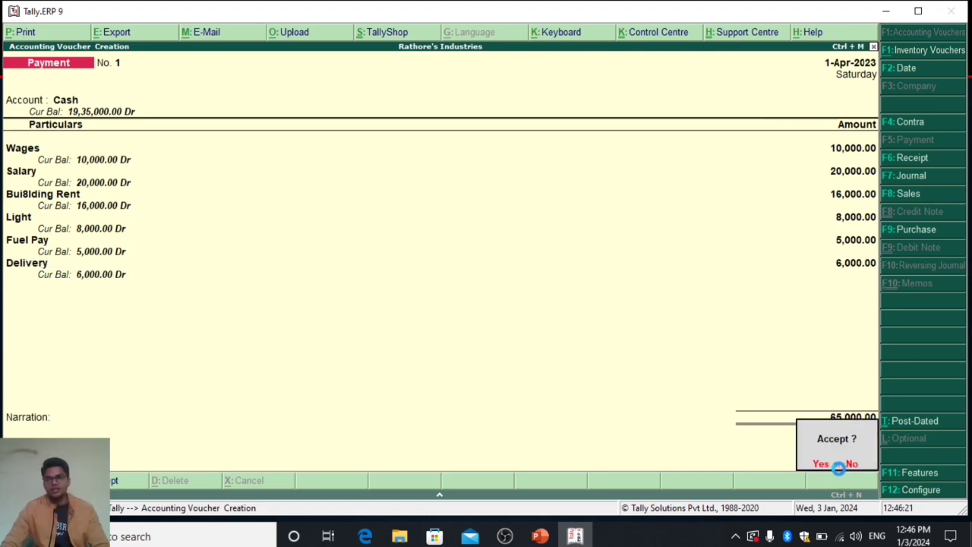
key("Return")
key("Escape")
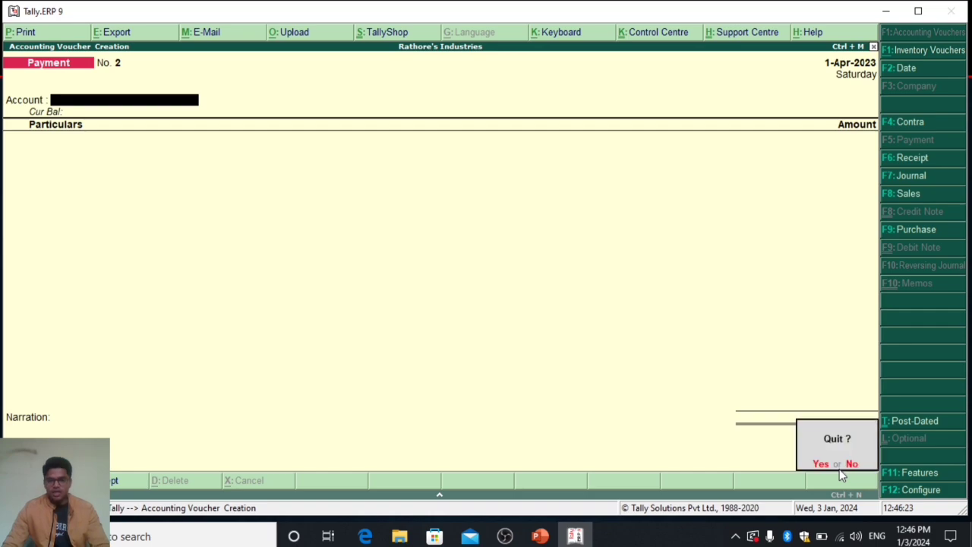
key("Return")
Display the Trial Balance of Rathore's Industries in detailed view.
key("Up")
key("Up")
key("Up")
key("Up")
key("Up")
key("Down")
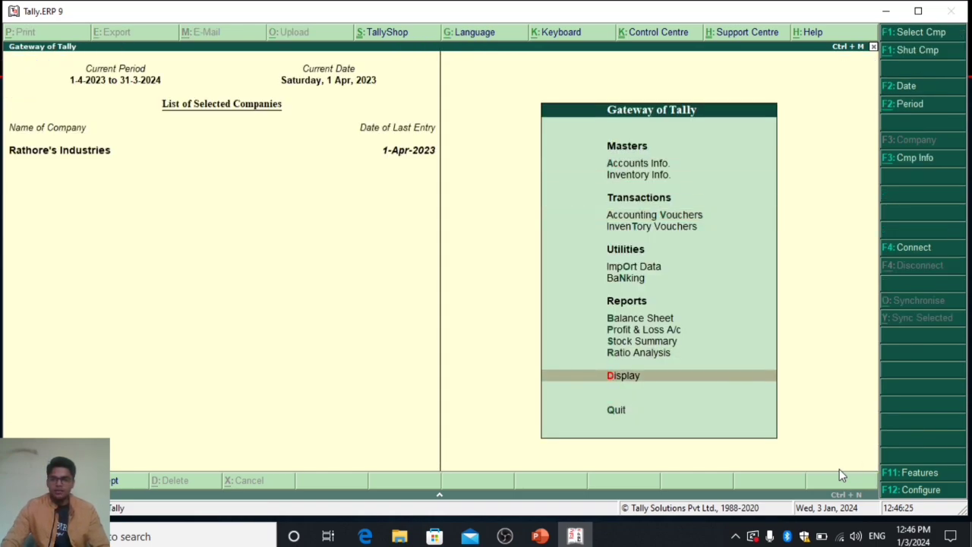
key("Return")
key("Return")
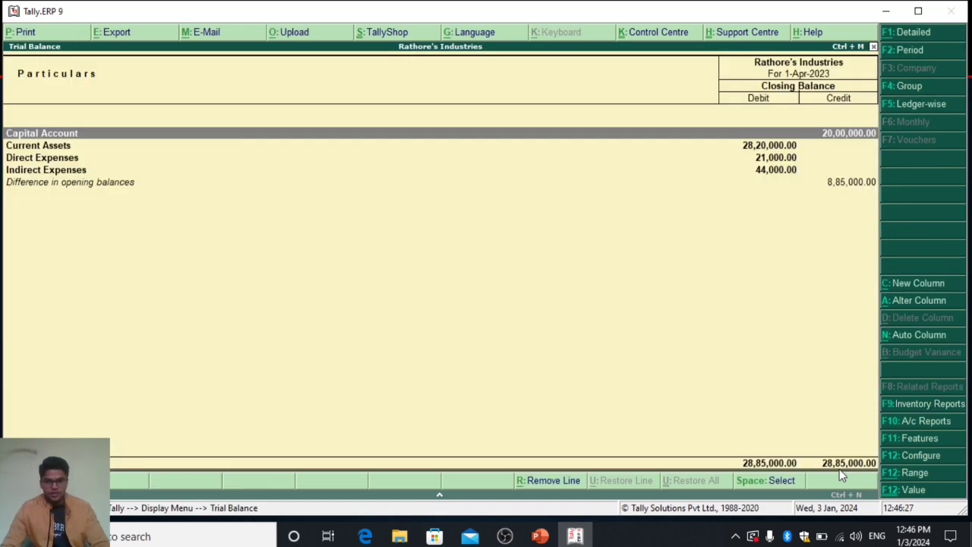
key("alt+F1")
Examine the direct and indirect expense ledgers and the Cash-in-Hand balance, and close the Trial Balance.
key("Down")
key("Down")
key("Down")
key("Down")
key("Down")
key("Down")
key("Down")
key("Down")
key("Down")
key("Down")
key("Down")
key("Down")
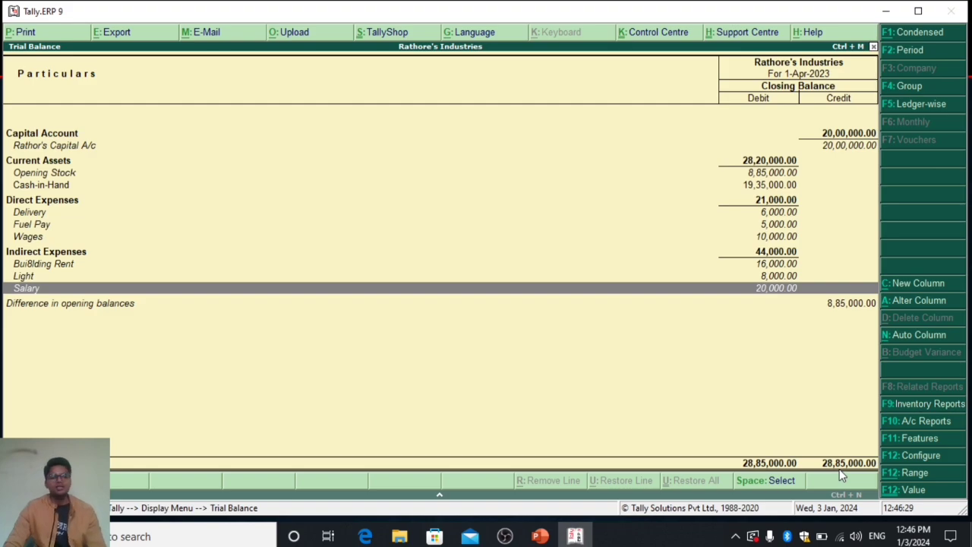
key("Up")
key("Up")
key("Up")
key("Up")
key("Up")
key("Up")
key("Up")
key("Down")
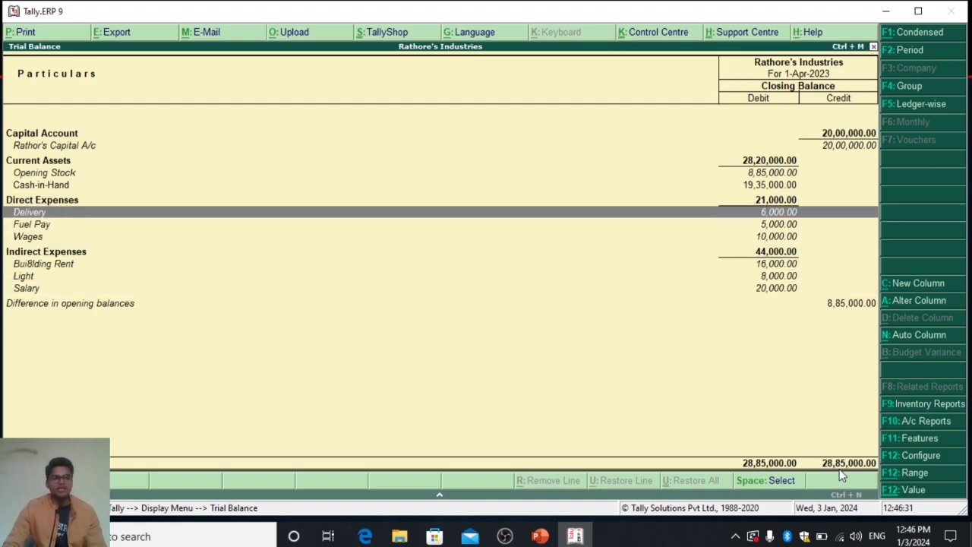
key("Up")
key("Up")
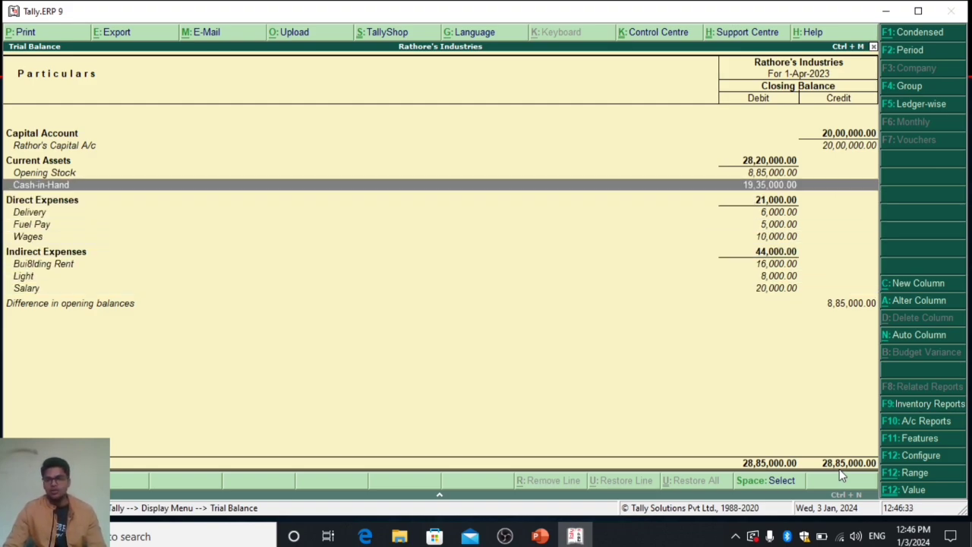
key("Escape")
key("Escape")
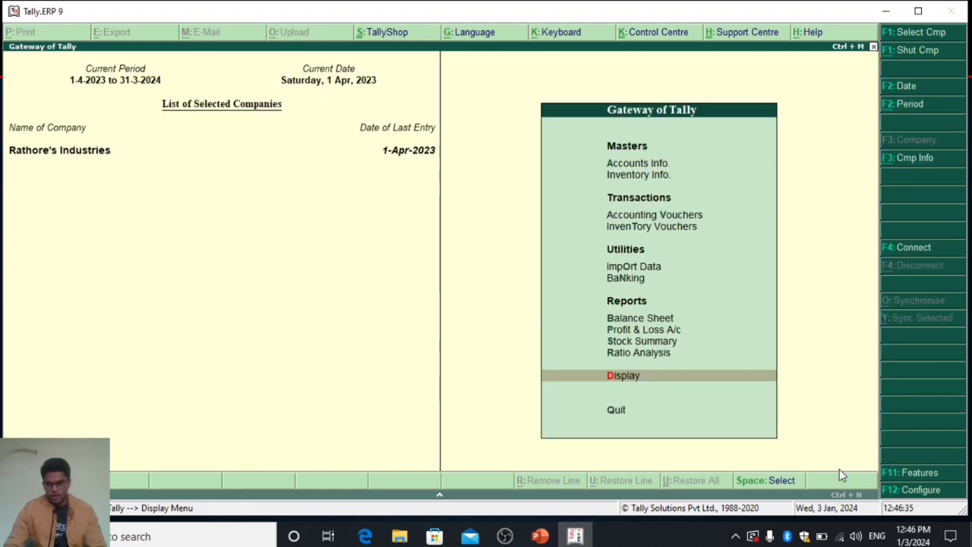
Check the closing quantity, rate and value of the finished laptop in the Stock Summary, and close the report.
key("Up")
key("Up")
key("Up")
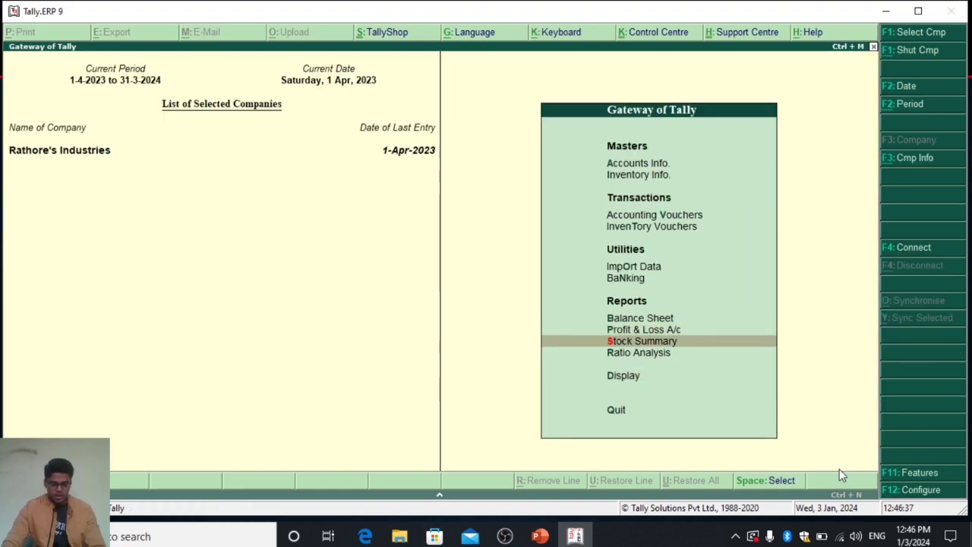
key("Return")
key("Down")
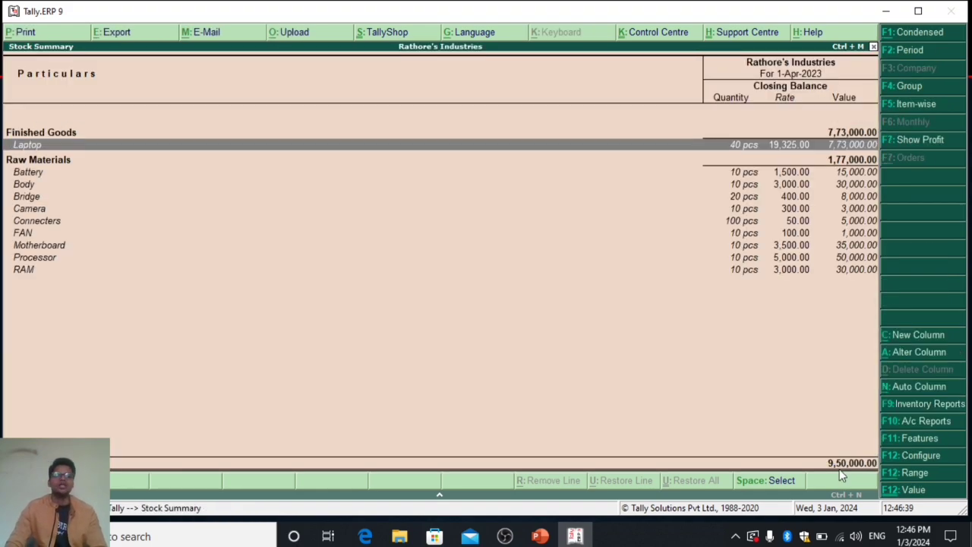
key("Escape")
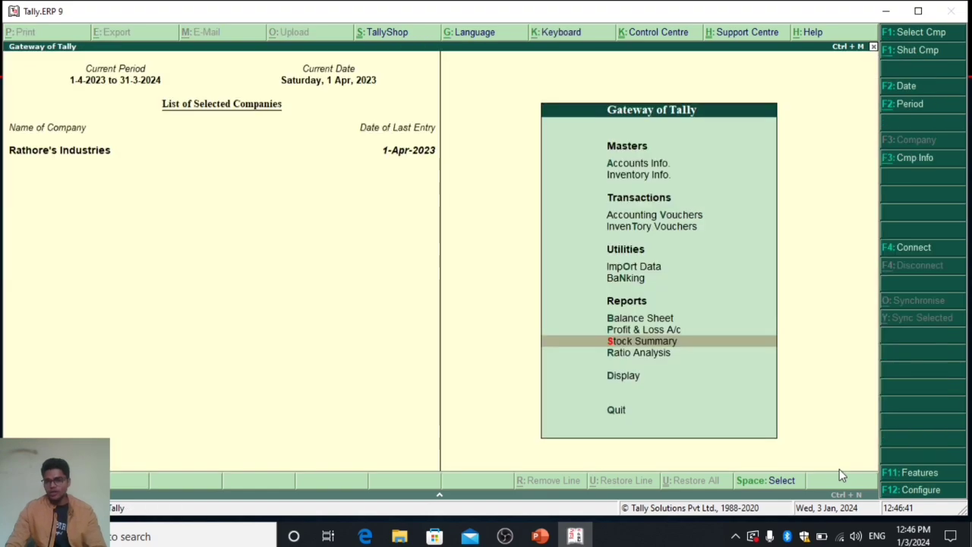
Display the Profit & Loss account in detailed view.
key("Up")
key("Return")
key("alt+F1")
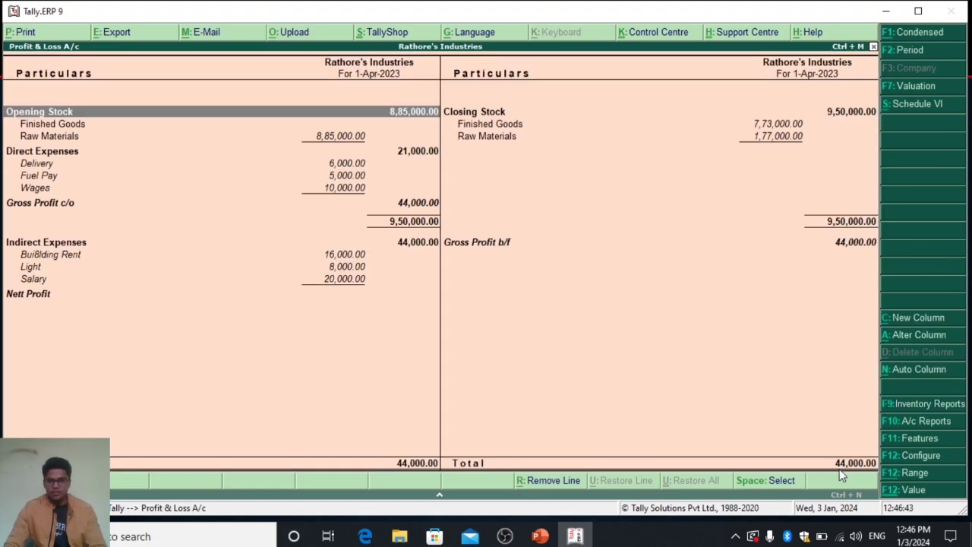
Examine the closing stock, gross profit and direct and indirect expenses in the Profit & Loss account.
key("Right")
key("Down")
key("Down")
key("Down")
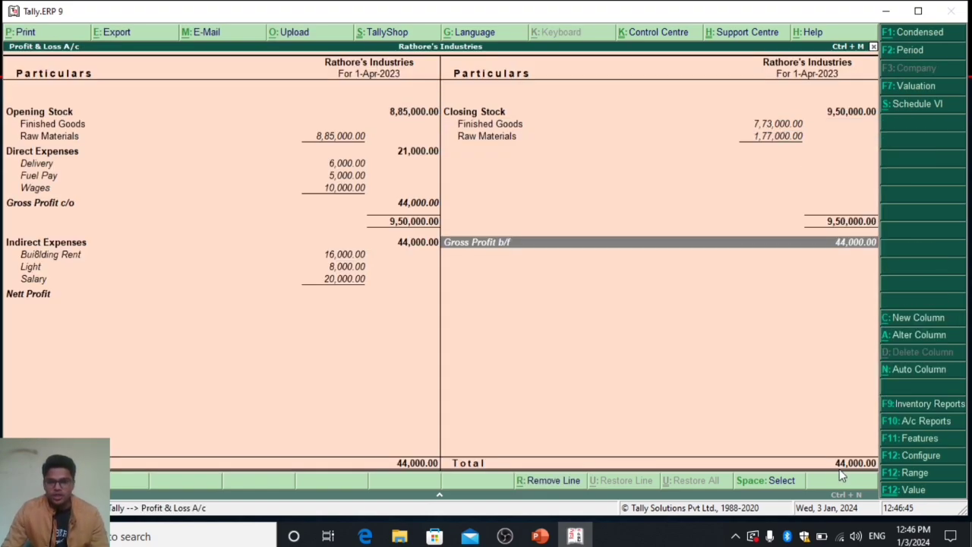
key("Left")
key("Down")
key("Down")
key("Down")
key("Down")
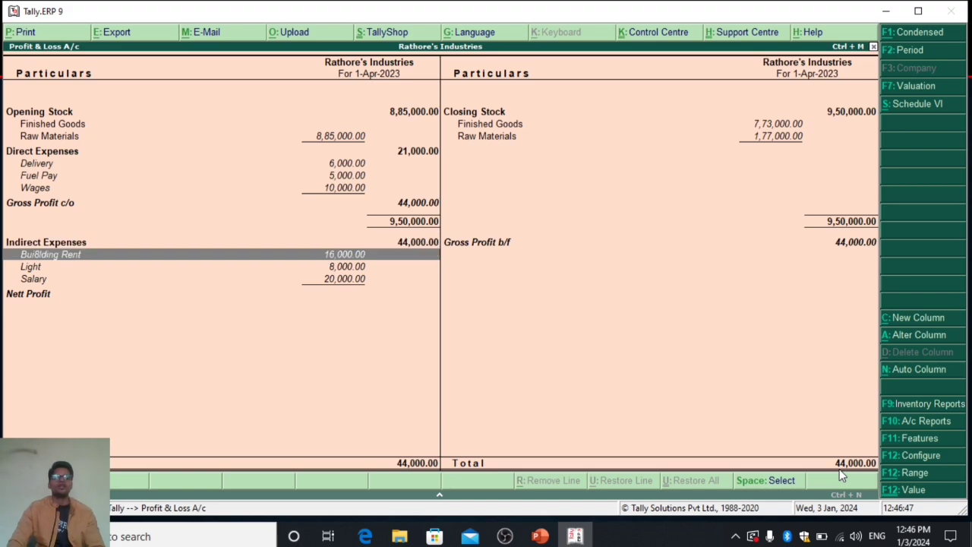